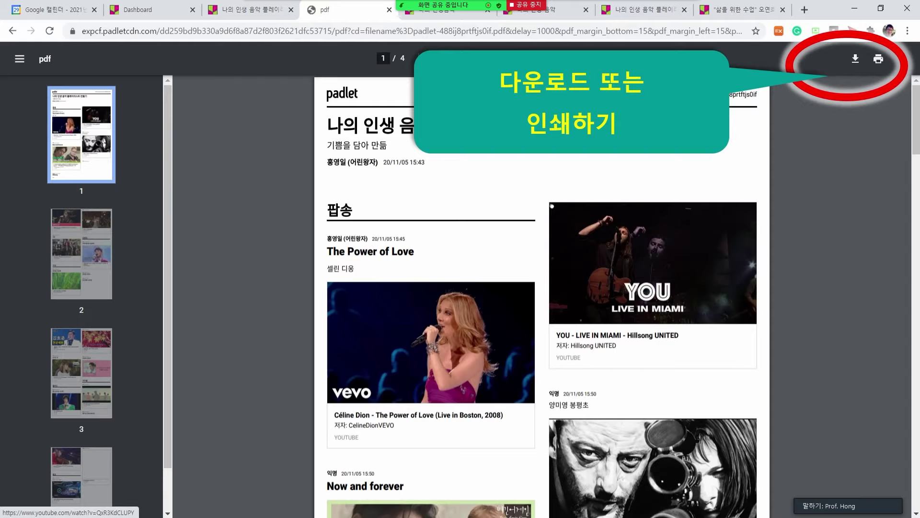
Advance the slideshow to the Facebook post about teachers cutting meeting time by 90%.
key(Right)
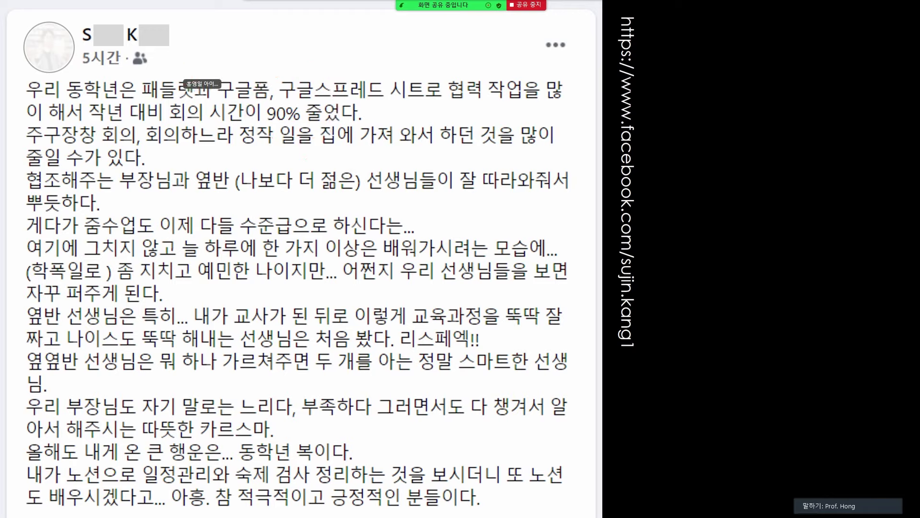
Switch from the PowerPoint slideshow to Chrome's blank new tab.
key(alt+Tab)
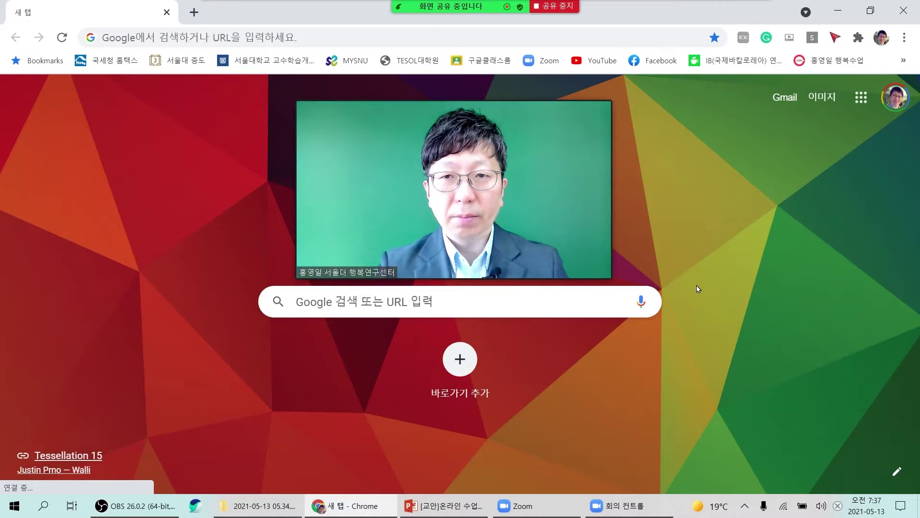
Go to padlet.com in Chrome.
mouse_move(348, 87)
click(361, 30)
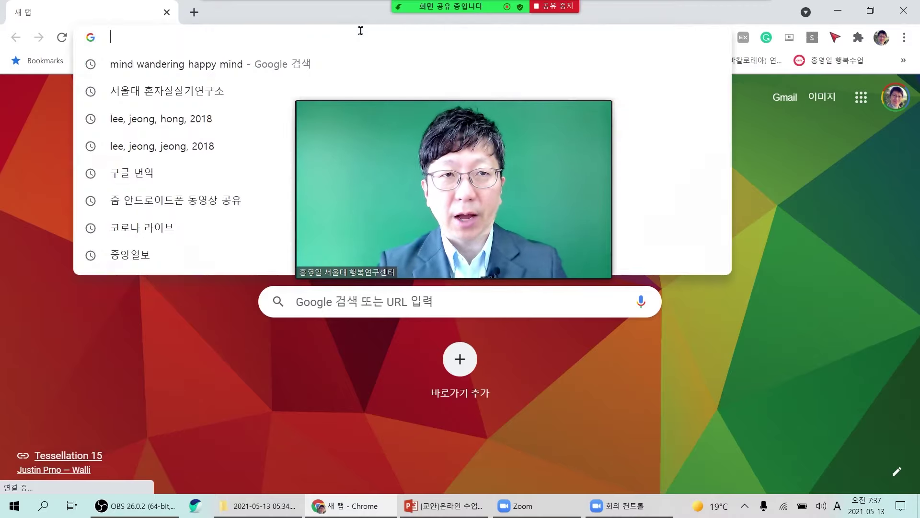
text(padlet.com)
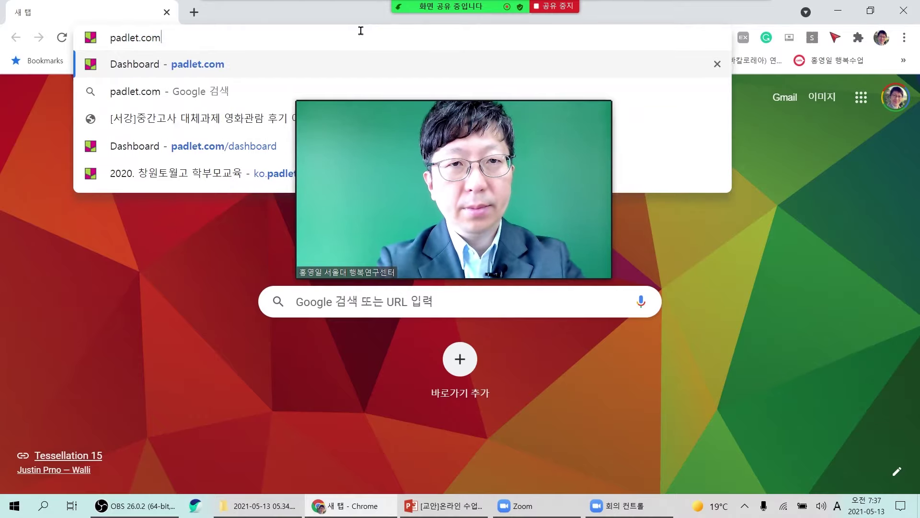
key(Return)
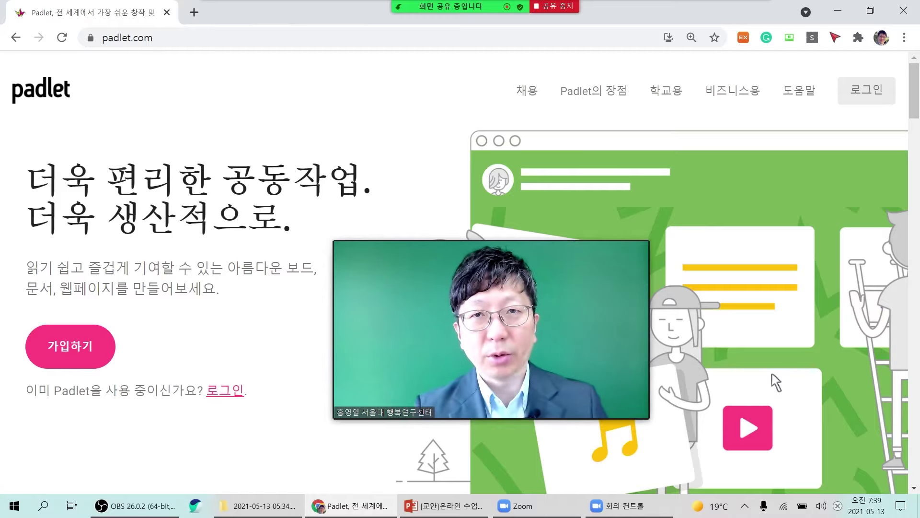
Start Padlet sign-up, pass the human check, autofill the saved e-mail and enter a password.
click(65, 358)
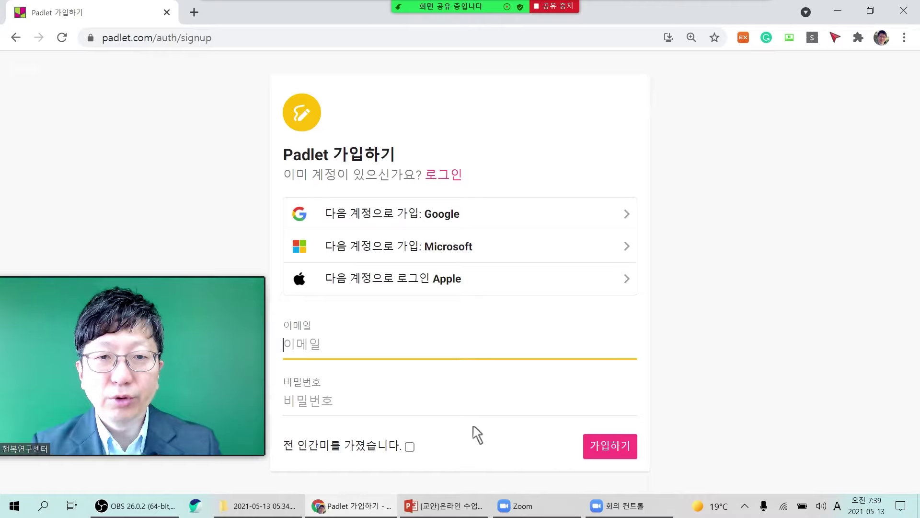
click(410, 449)
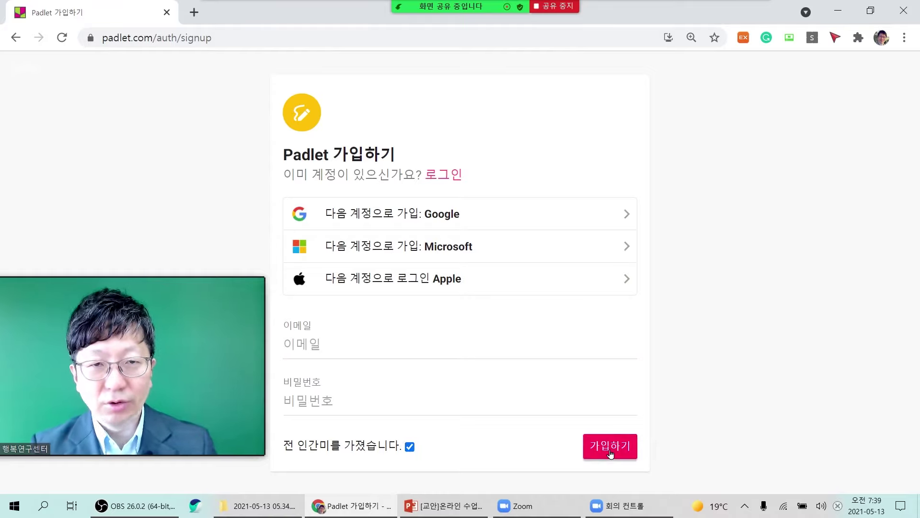
click(287, 352)
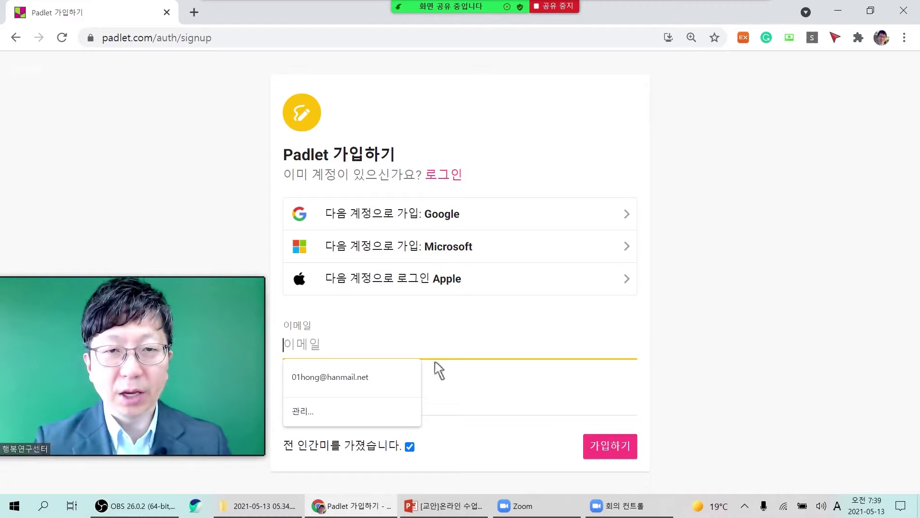
click(359, 376)
click(345, 407)
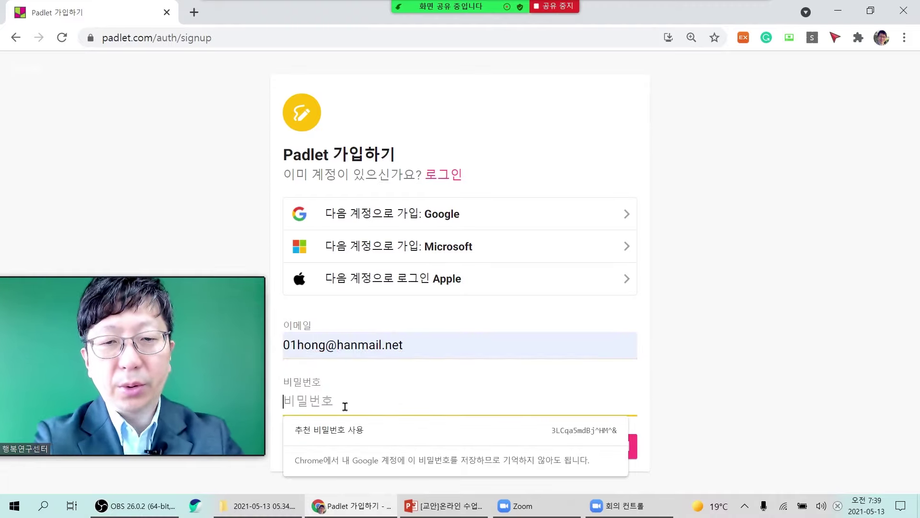
text(••••••)
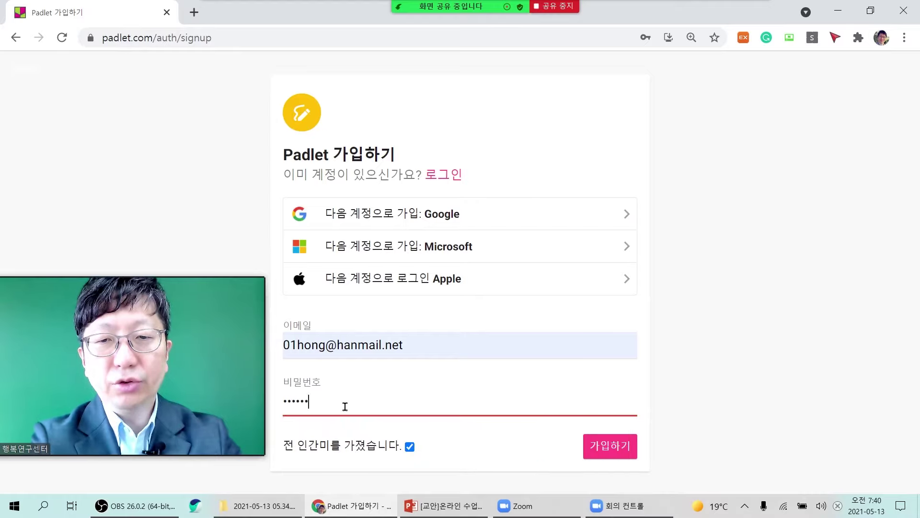
text(•••)
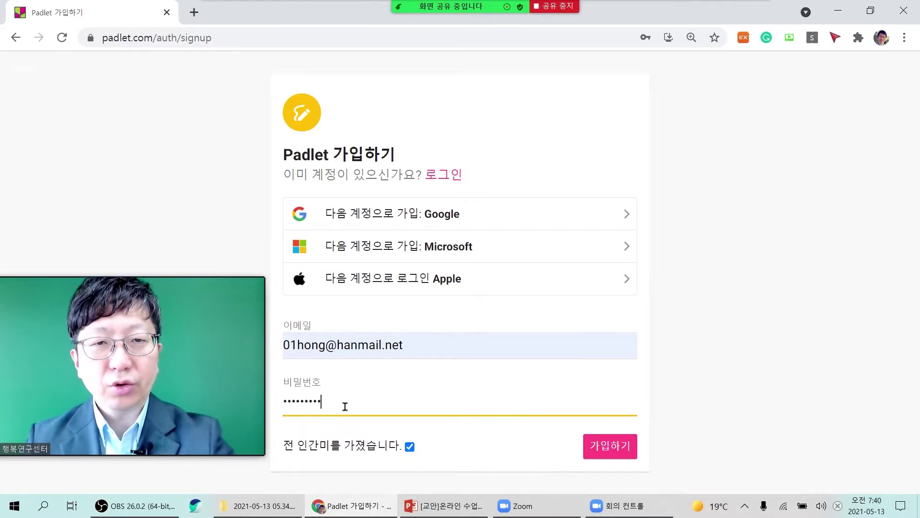
text(•)
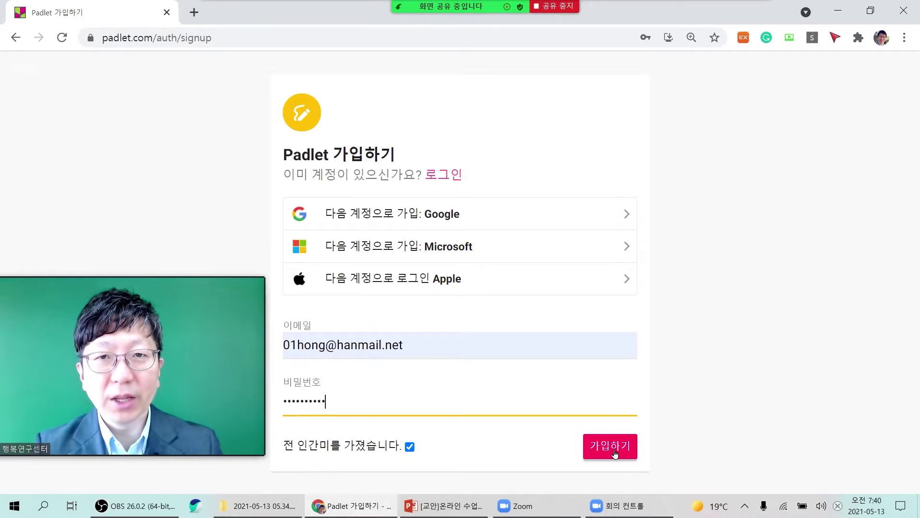
Switch to Padlet's 로그인 page and choose to log in with Google.
click(451, 175)
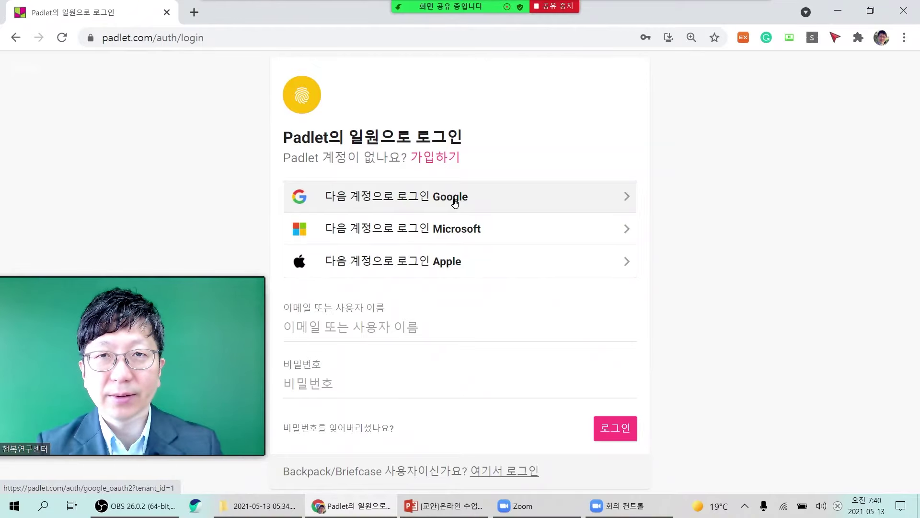
click(454, 202)
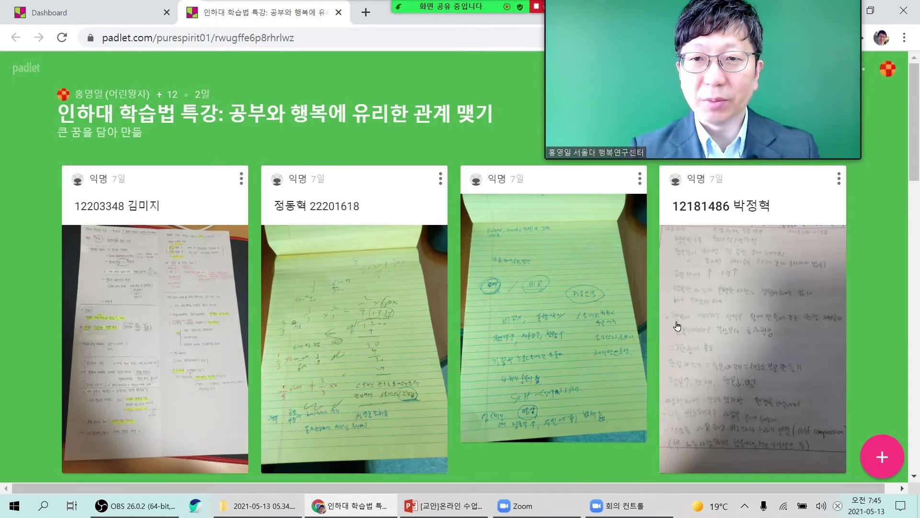
Browse the lecture board, enlarging two handwritten-note images, then go back to the dashboard.
scroll(512, 331, down, 2)
scroll(512, 332, down, 6)
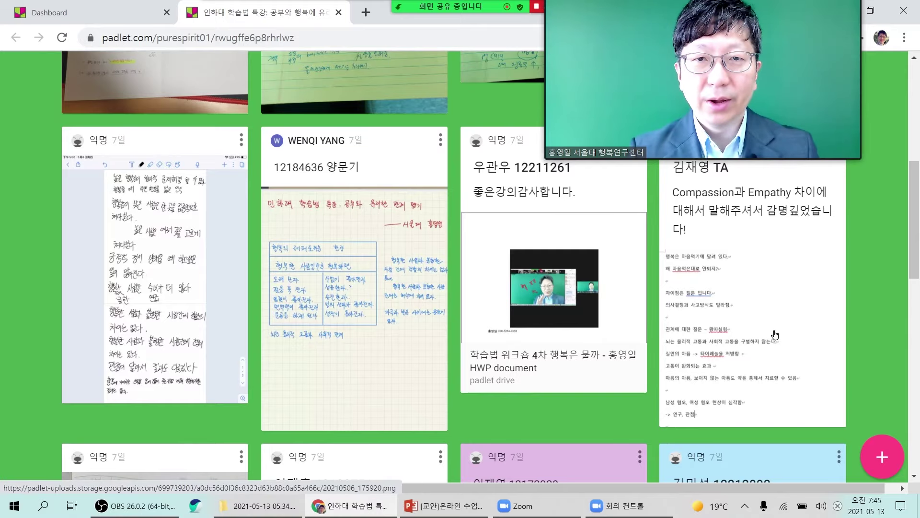
click(369, 319)
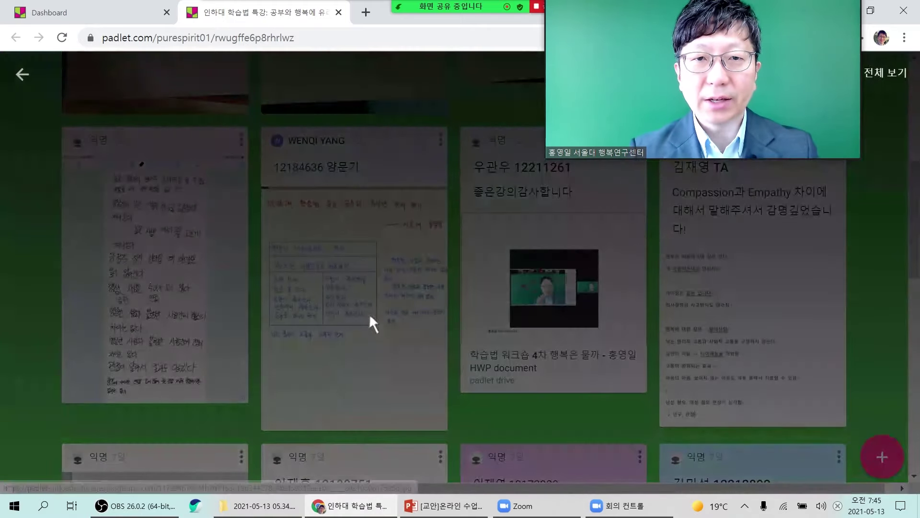
click(317, 321)
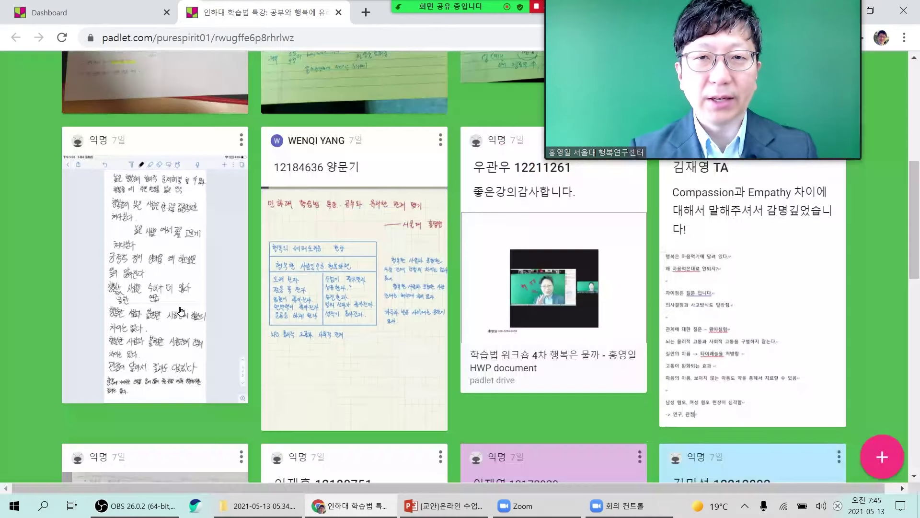
click(162, 312)
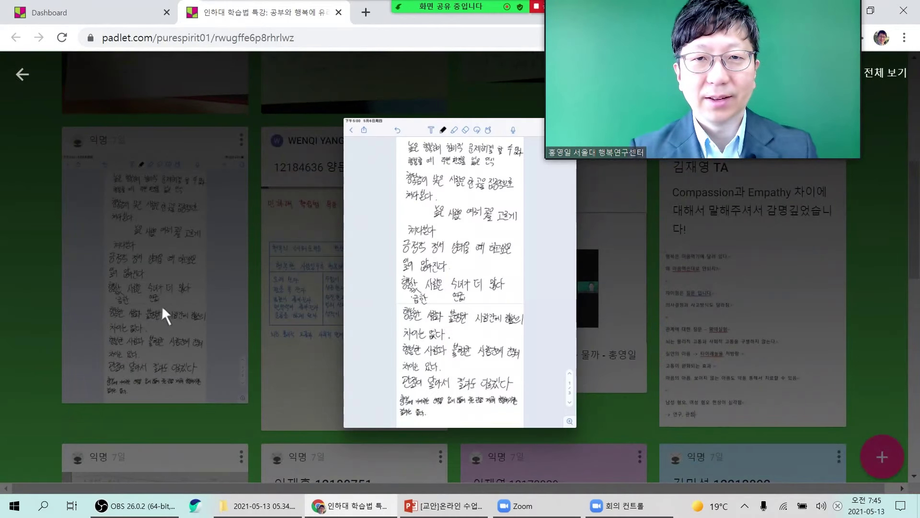
click(162, 306)
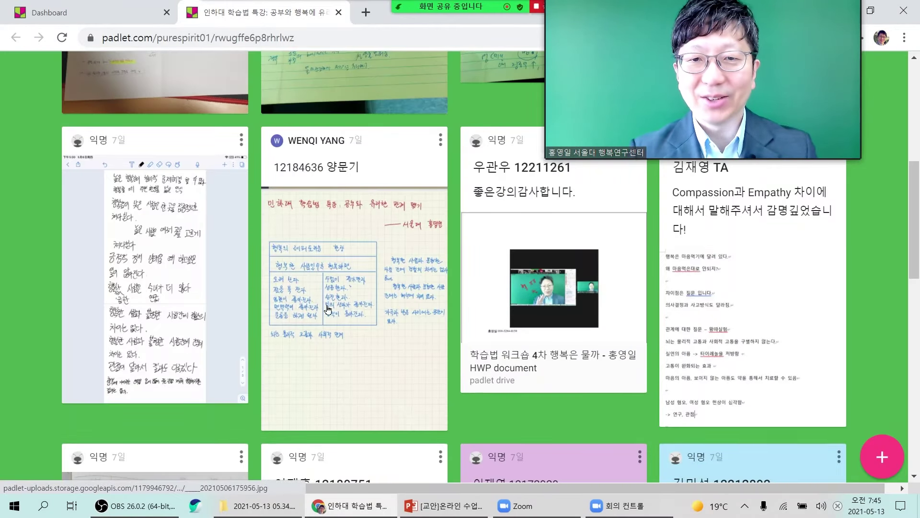
scroll(328, 309, down, 6)
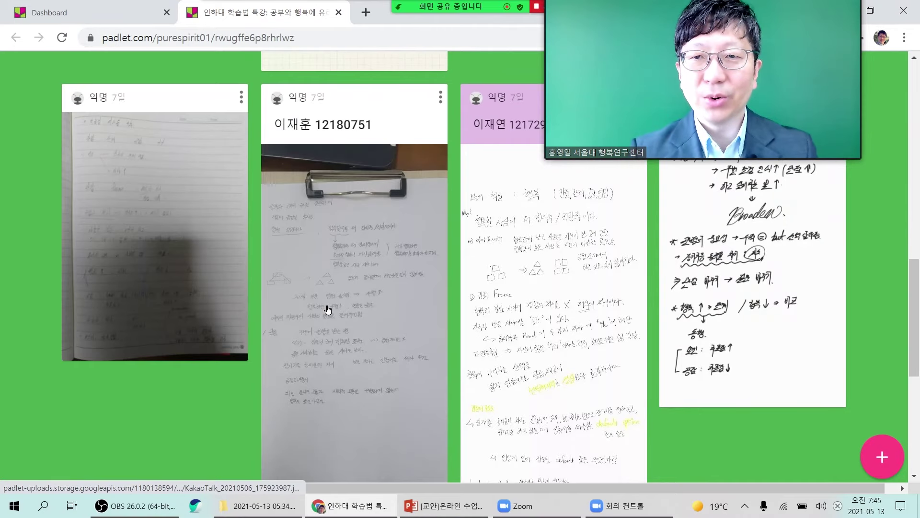
scroll(327, 309, up, 12)
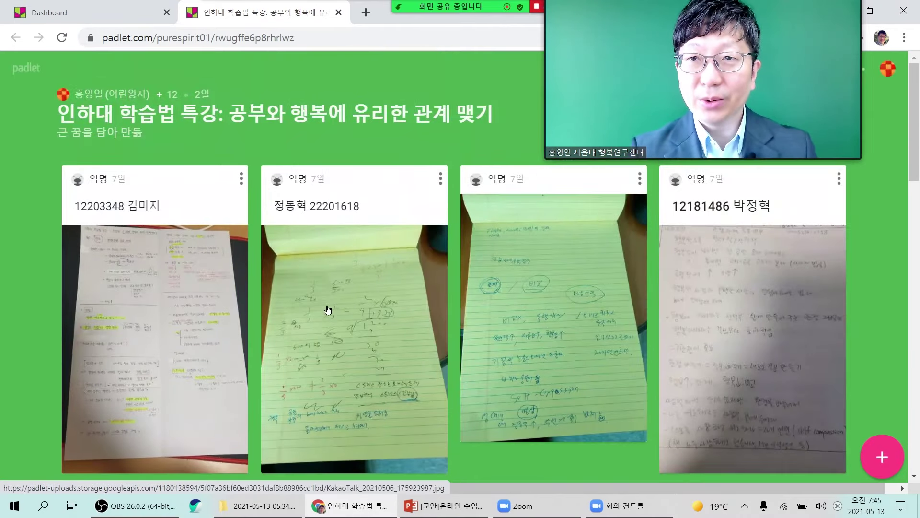
click(78, 13)
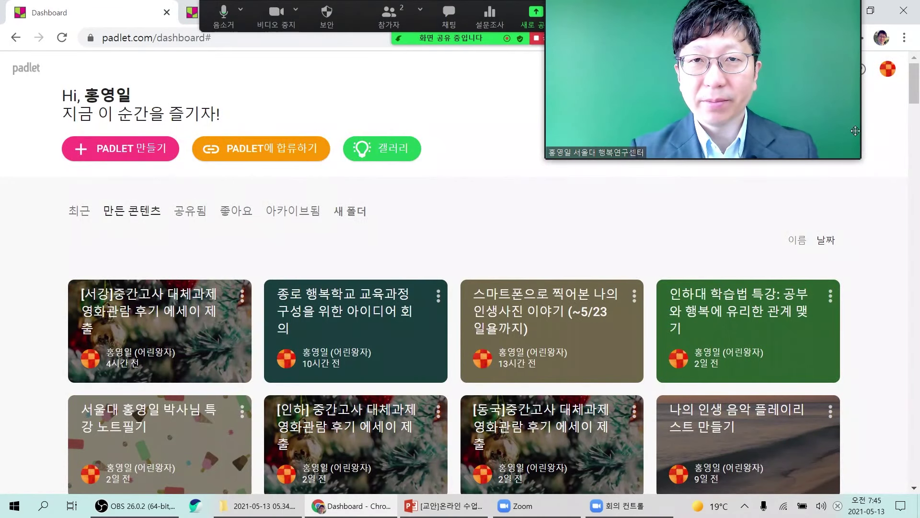
Open 스마트폰으로 찍어본 나의 인생사진 이야기, scroll through its rated posts, and return to the dashboard.
drag(832, 132, 765, 186)
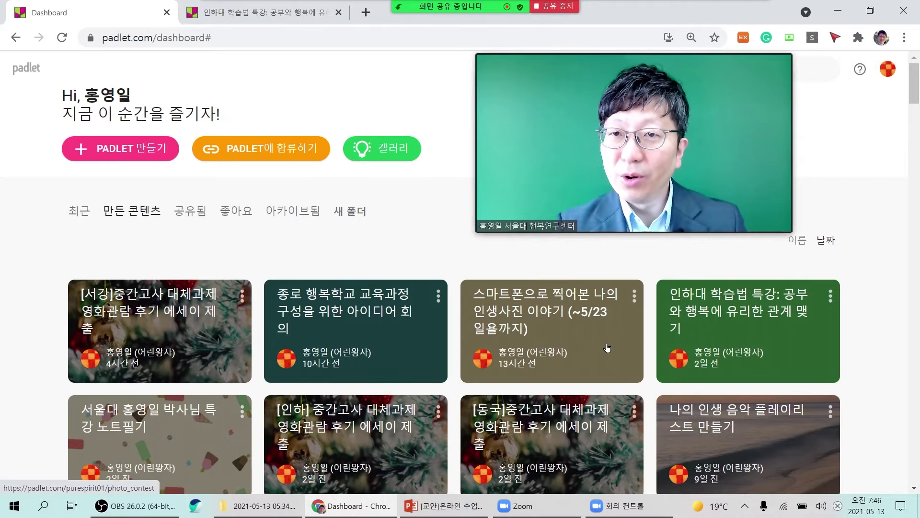
click(606, 347)
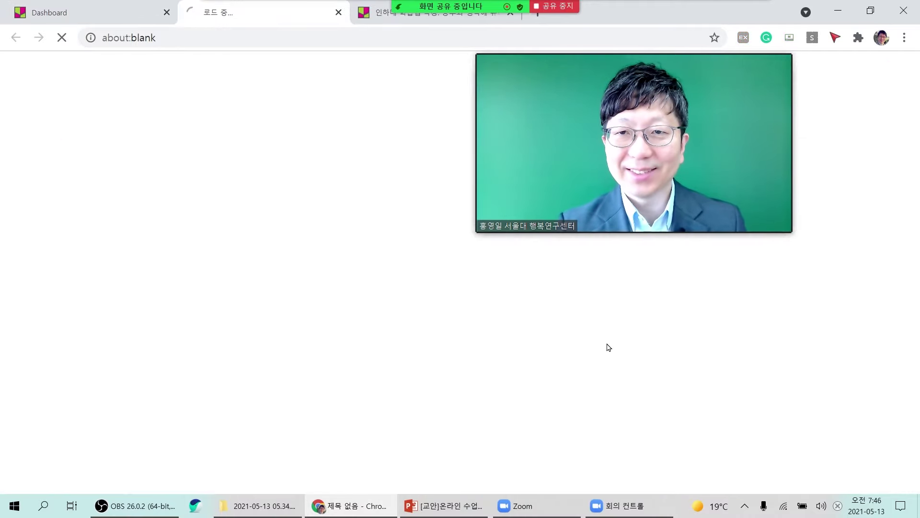
drag(666, 189, 786, 127)
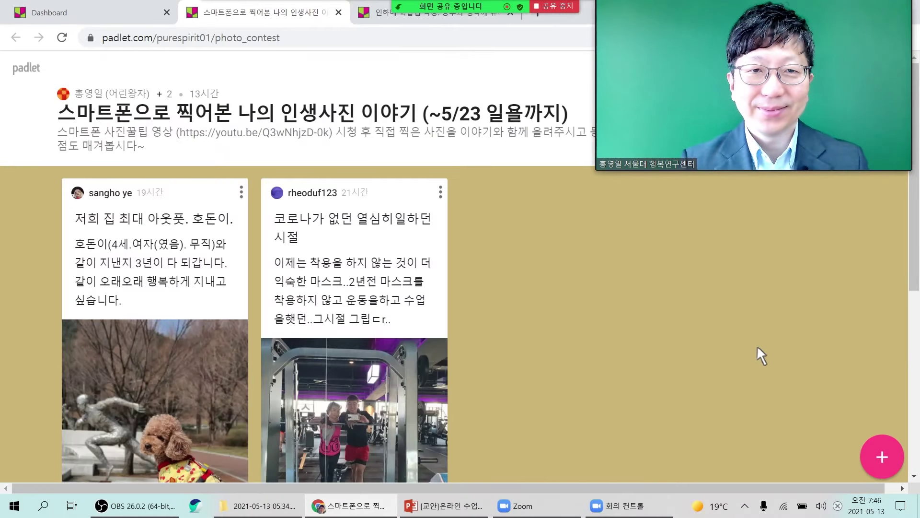
scroll(229, 357, down, 7)
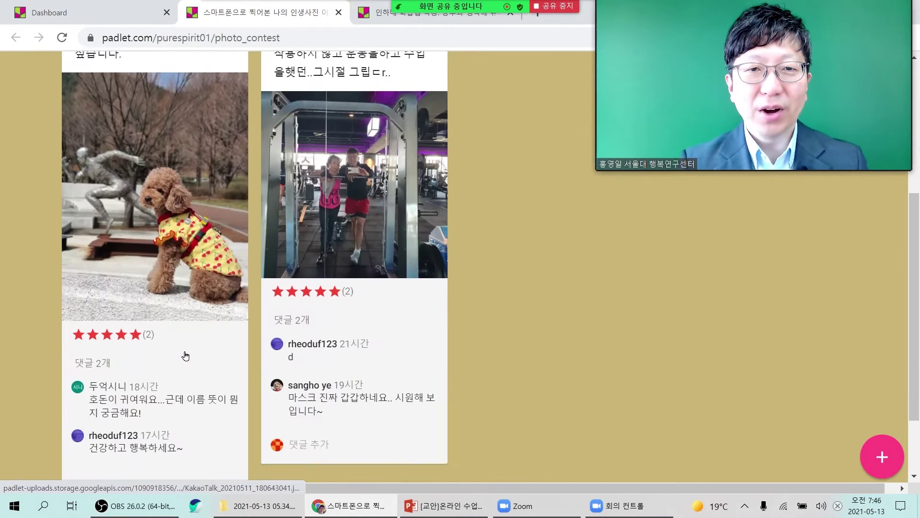
scroll(186, 355, up, 3)
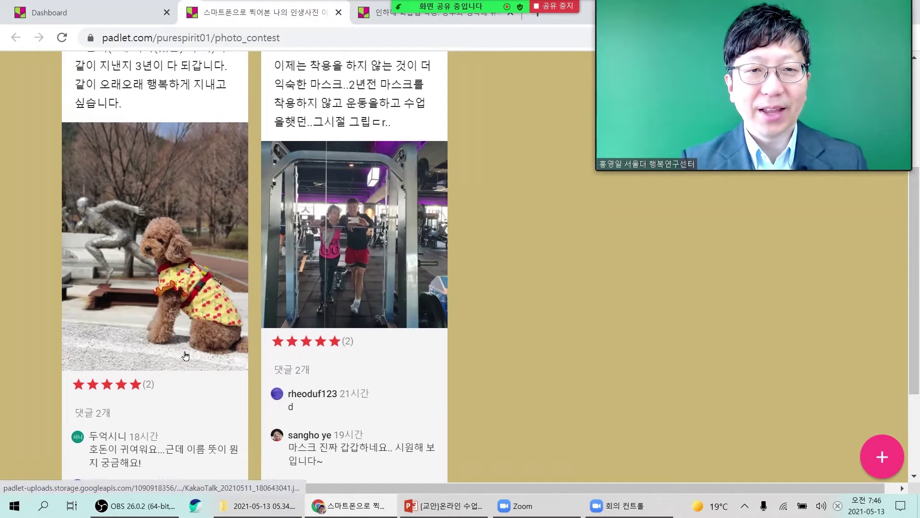
scroll(185, 355, down, 3)
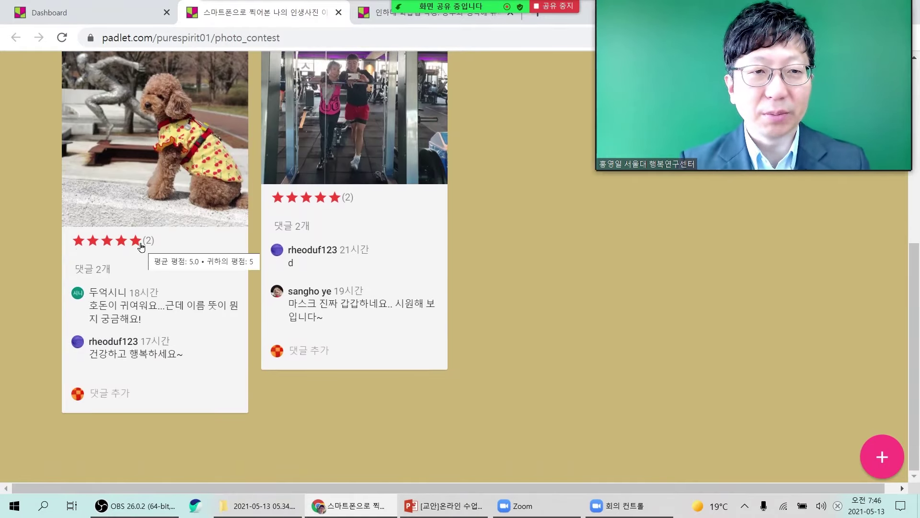
scroll(349, 308, up, 6)
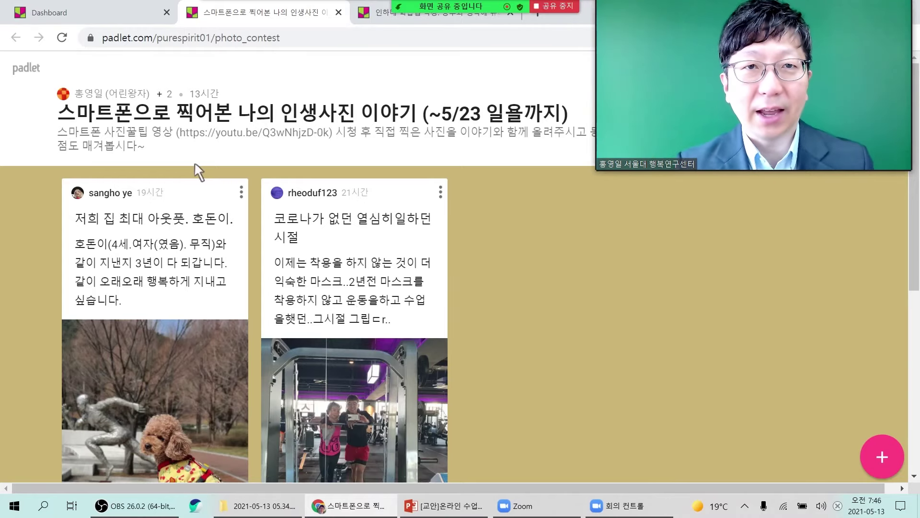
click(94, 18)
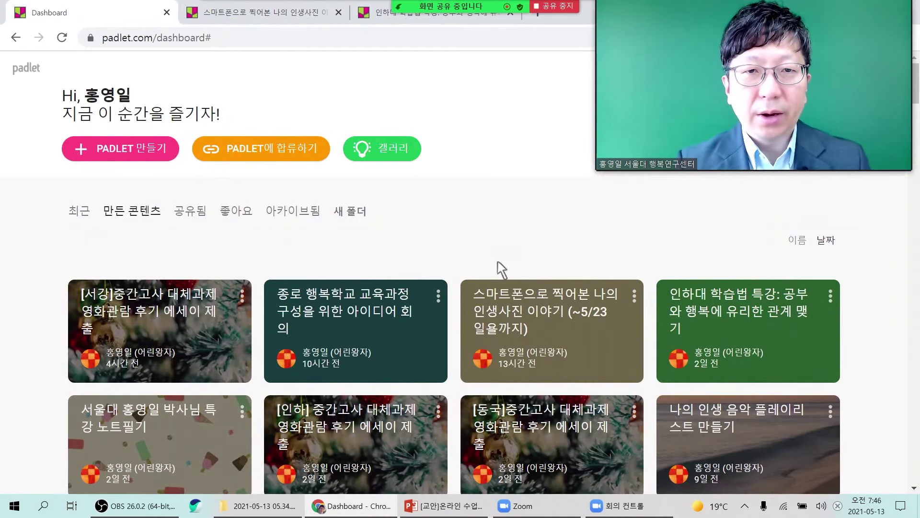
click(357, 326)
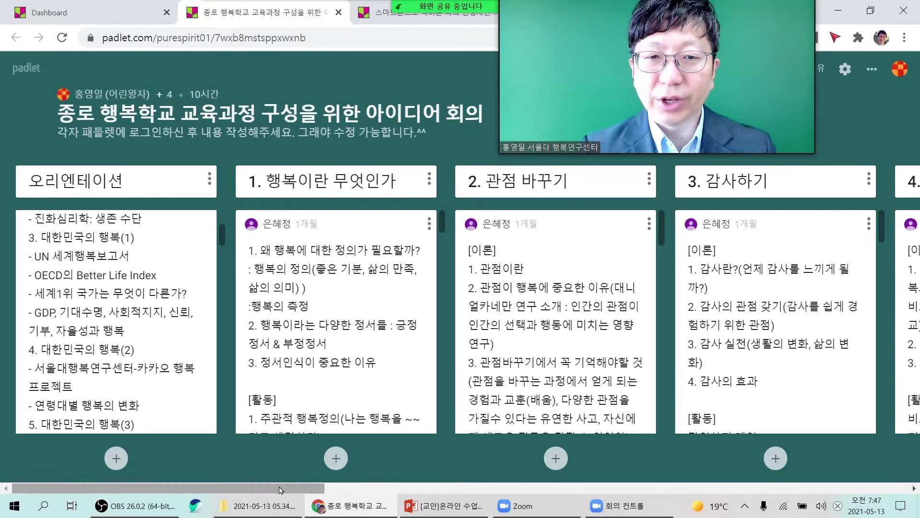
drag(281, 488, 892, 438)
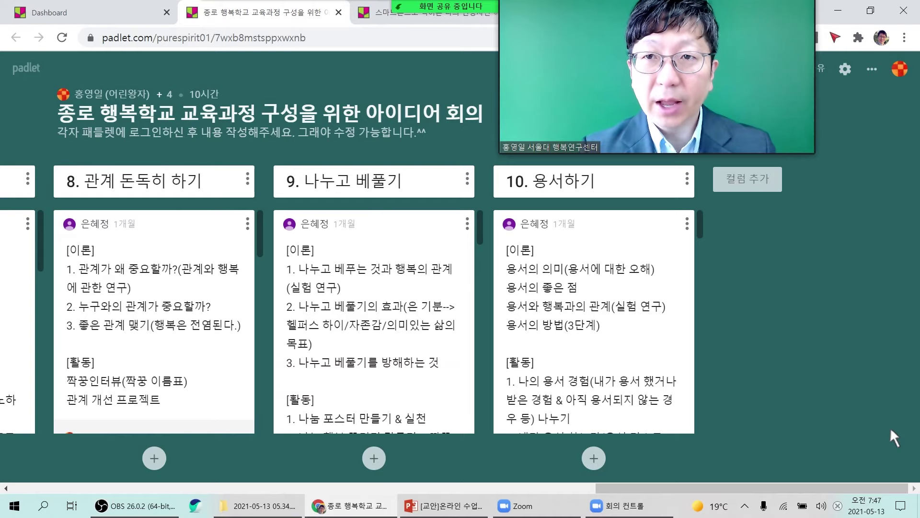
drag(859, 487, 231, 482)
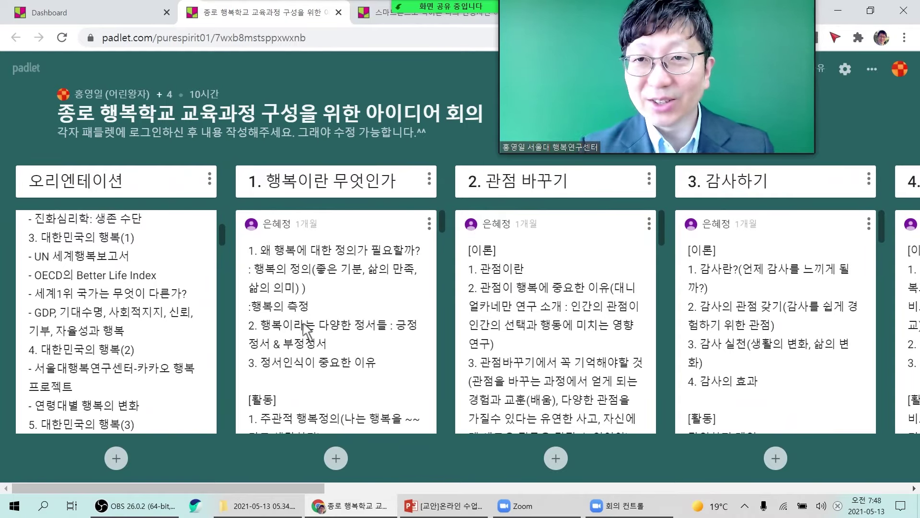
scroll(121, 307, down, 5)
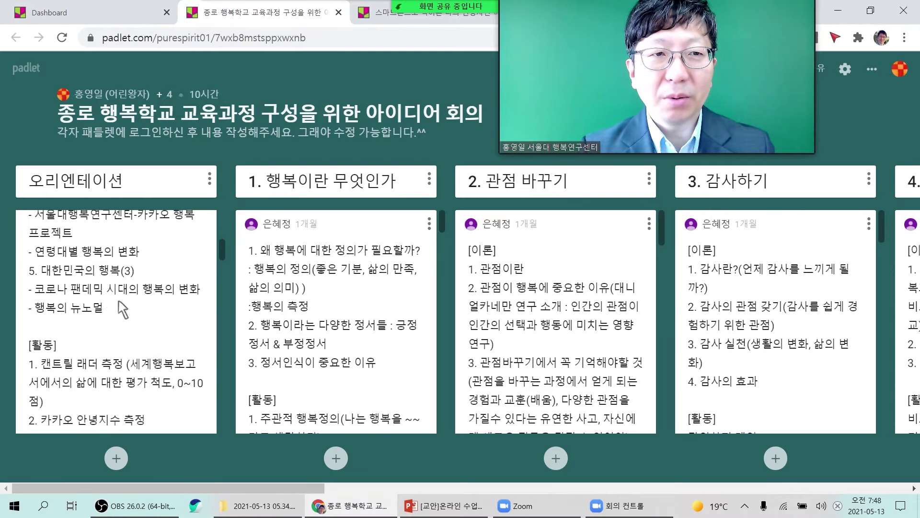
scroll(122, 308, down, 10)
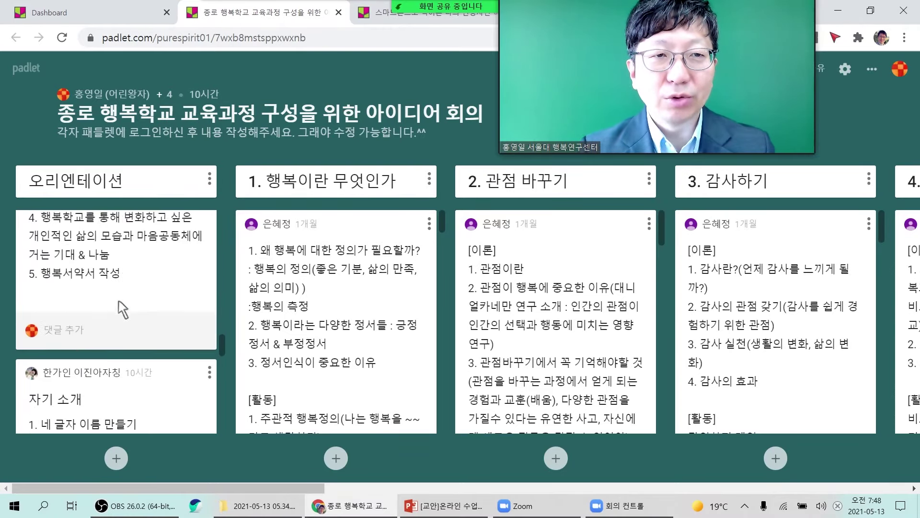
scroll(122, 307, down, 5)
scroll(354, 309, down, 10)
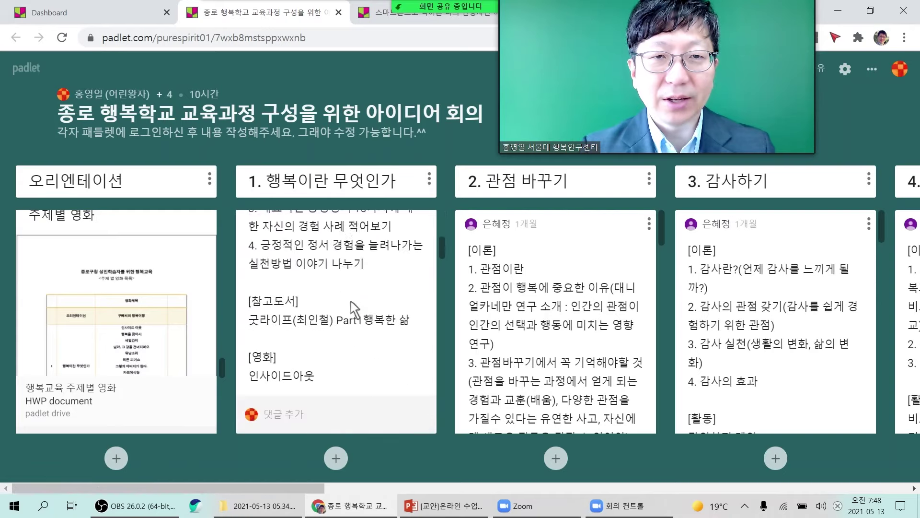
scroll(355, 309, down, 10)
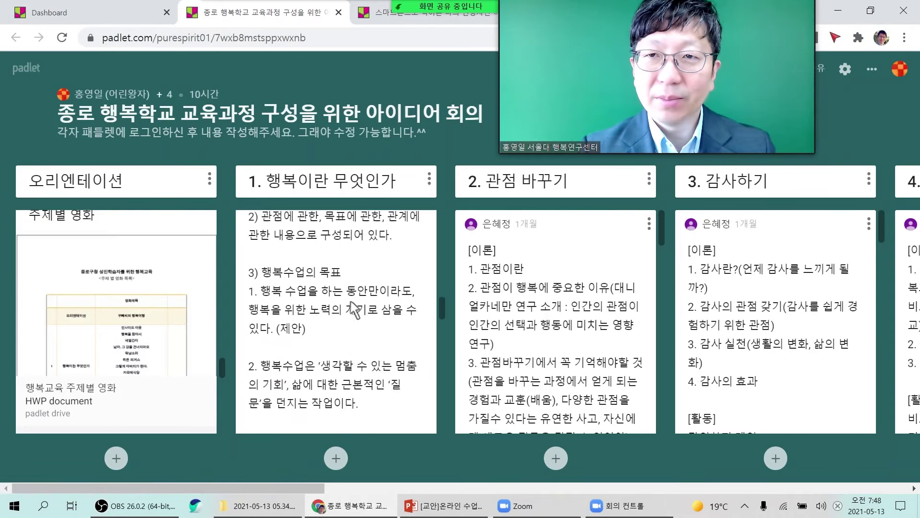
scroll(355, 309, down, 5)
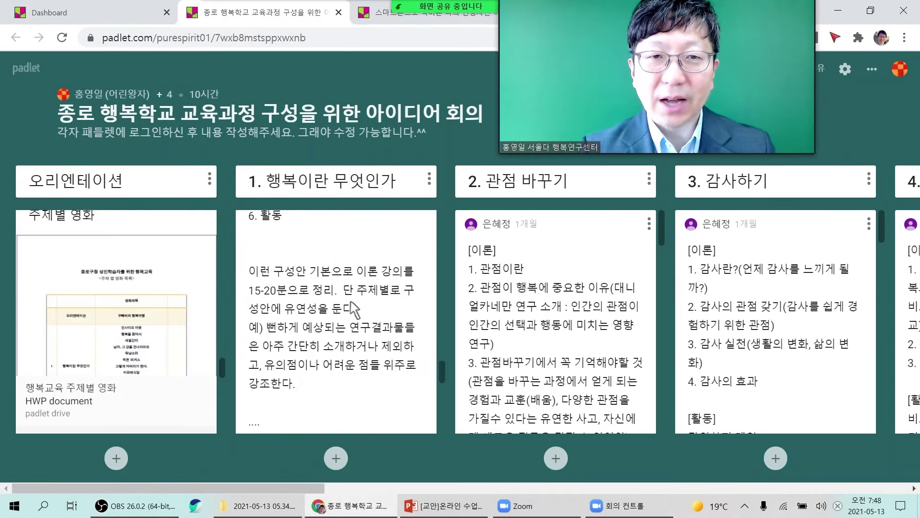
scroll(354, 309, down, 5)
scroll(571, 319, down, 5)
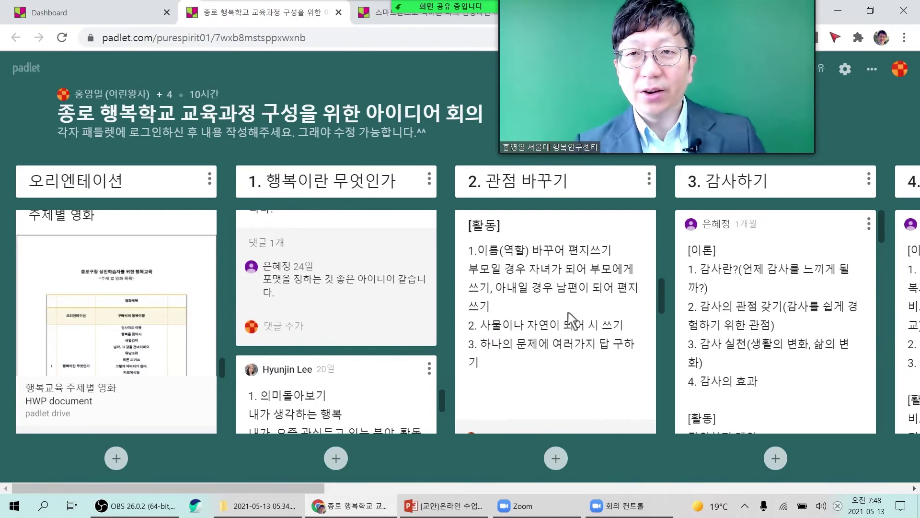
scroll(571, 320, down, 2)
scroll(571, 320, down, 10)
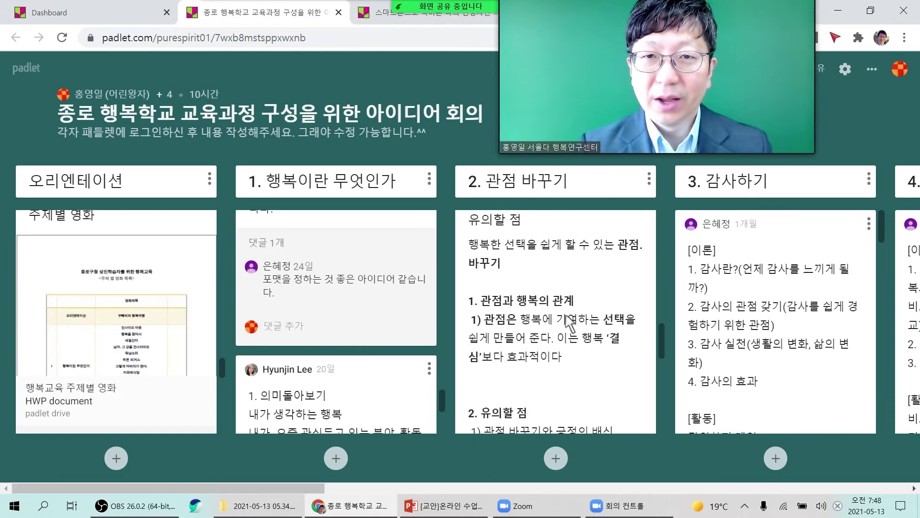
scroll(350, 322, down, 5)
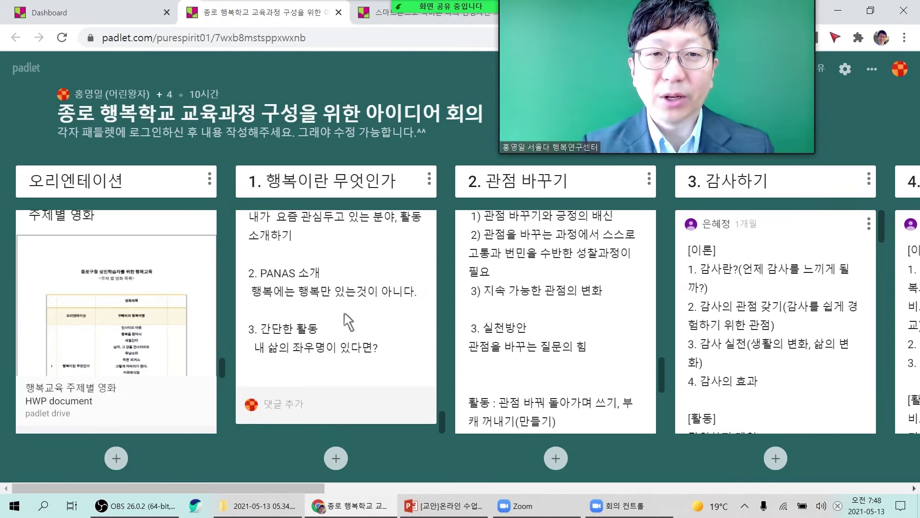
scroll(349, 322, up, 5)
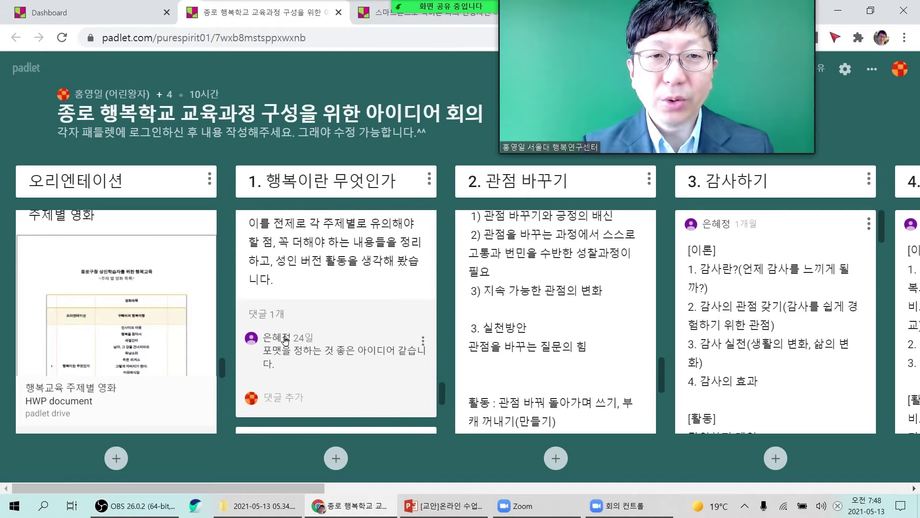
scroll(302, 364, down, 5)
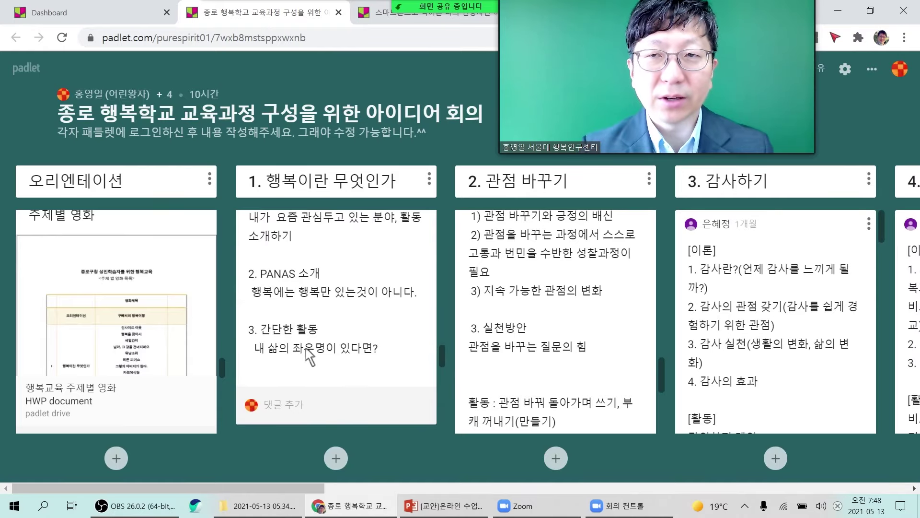
scroll(311, 357, up, 5)
scroll(311, 357, up, 2)
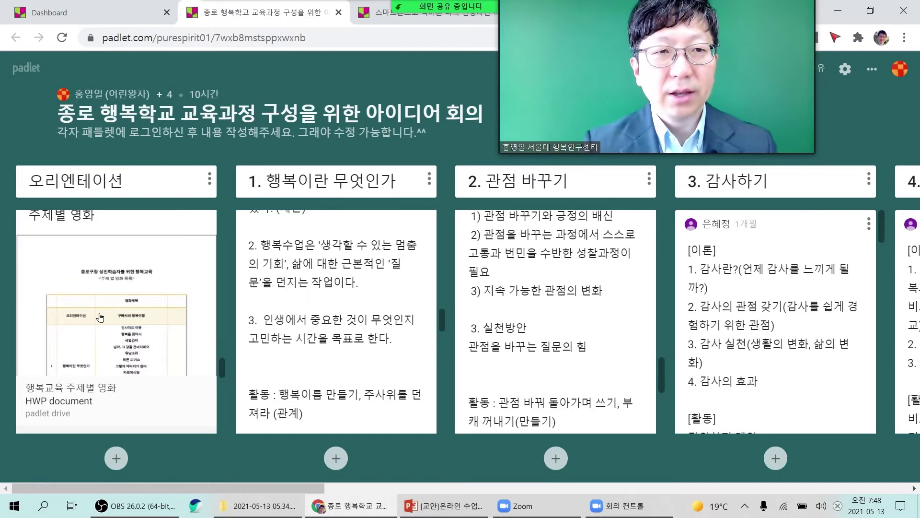
scroll(99, 317, up, 2)
scroll(99, 317, up, 1)
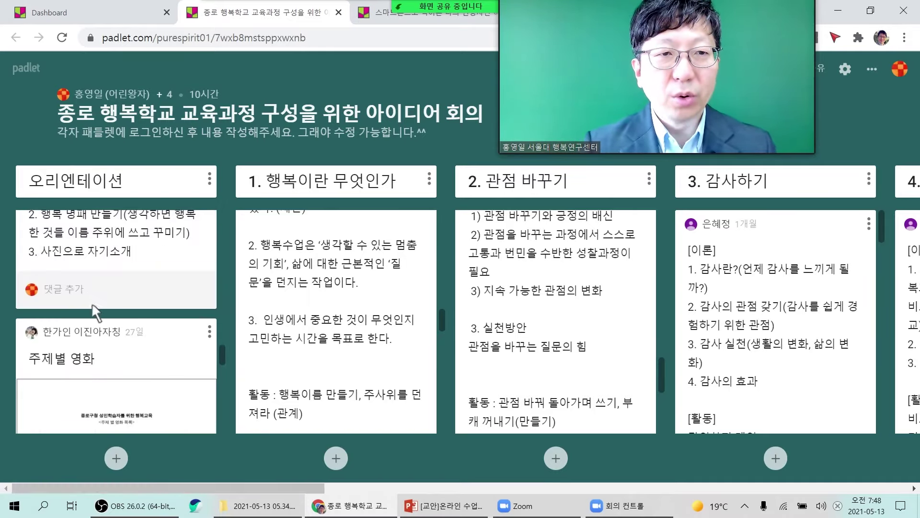
scroll(87, 363, down, 3)
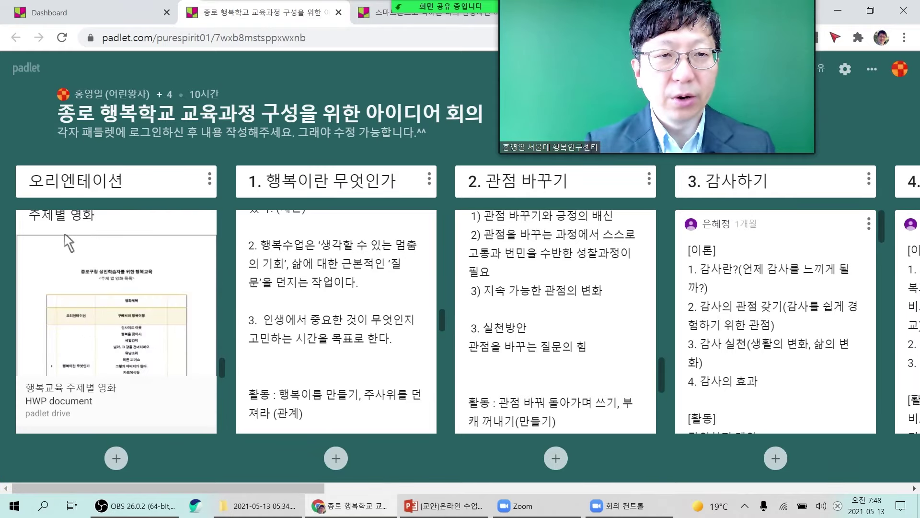
scroll(366, 328, down, 3)
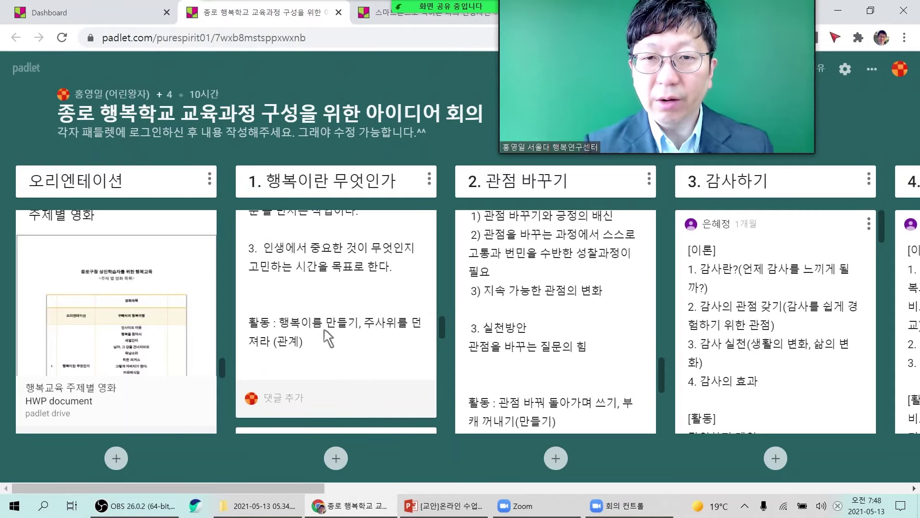
scroll(794, 335, down, 3)
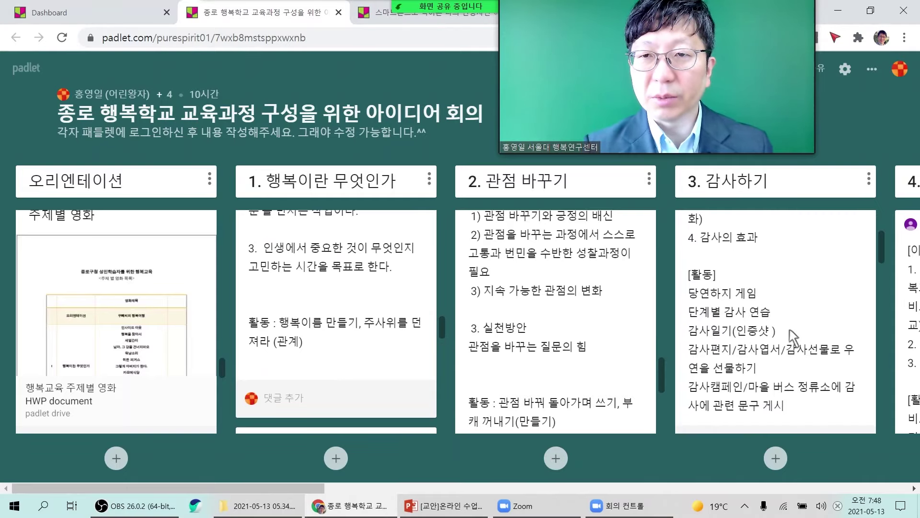
scroll(750, 347, up, 3)
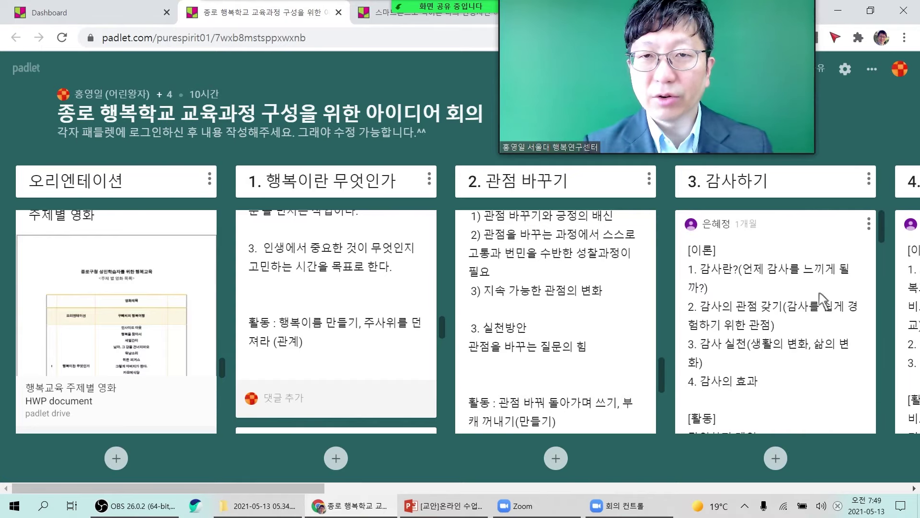
Open the 나의 인생 음악 플레이리스트 만들기 board and play the Celine Dion post in 가곡.
click(67, 17)
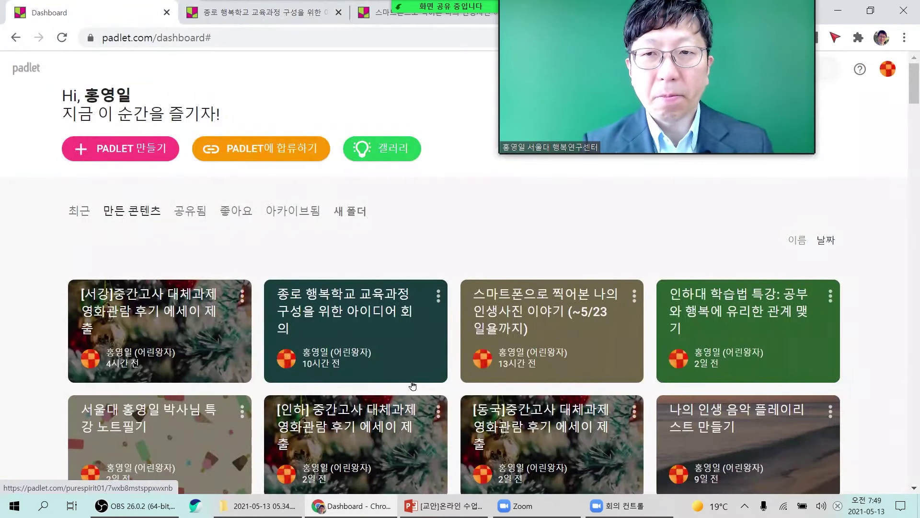
scroll(413, 385, down, 1)
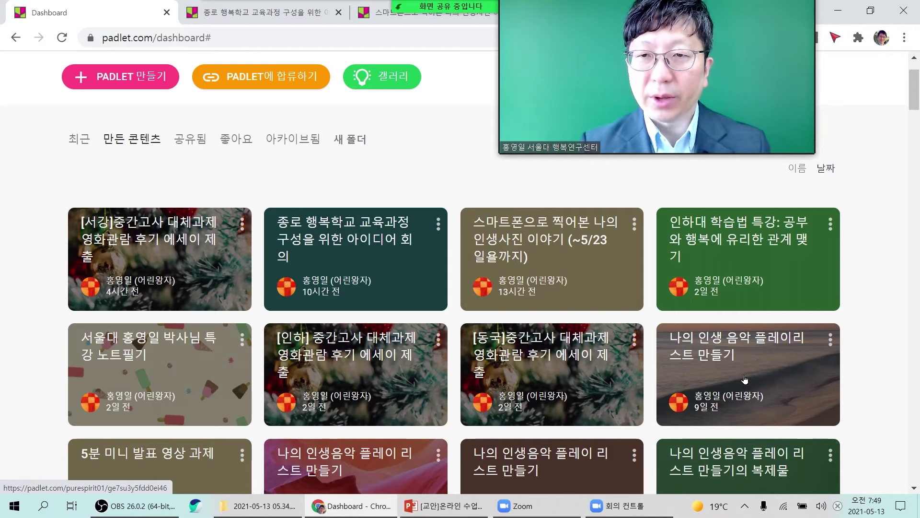
click(744, 379)
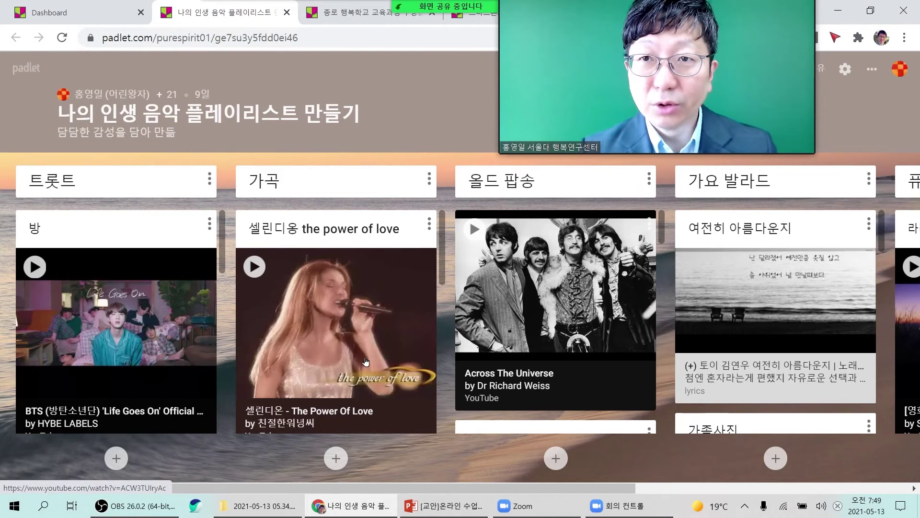
click(254, 267)
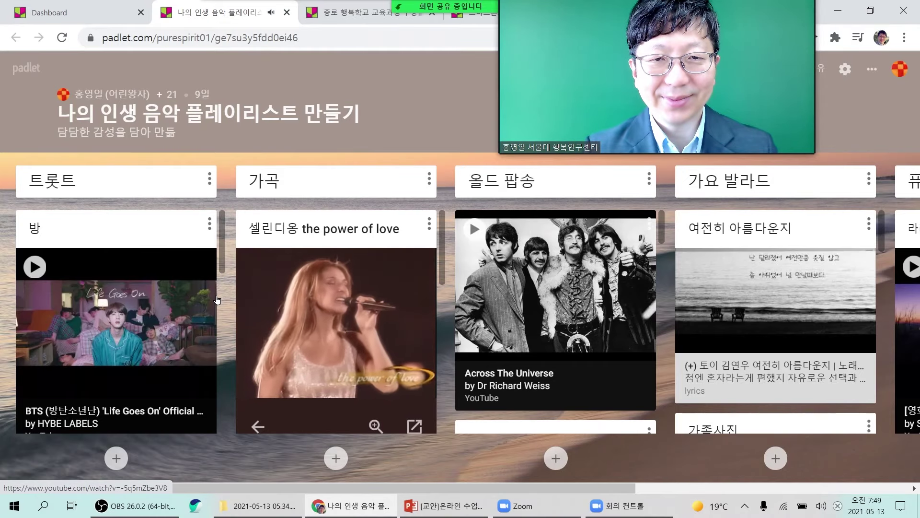
mouse_move(399, 300)
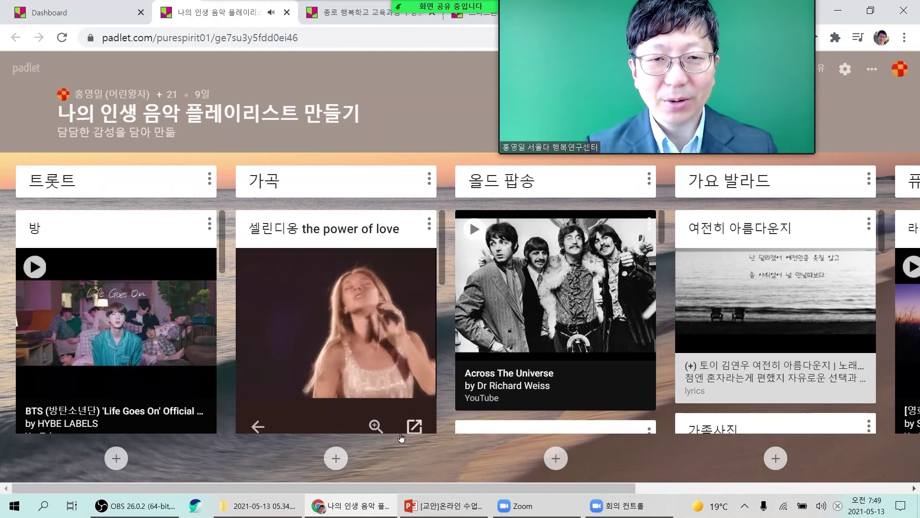
Expand the Celine Dion post and move the video-call window toward the corner.
click(375, 425)
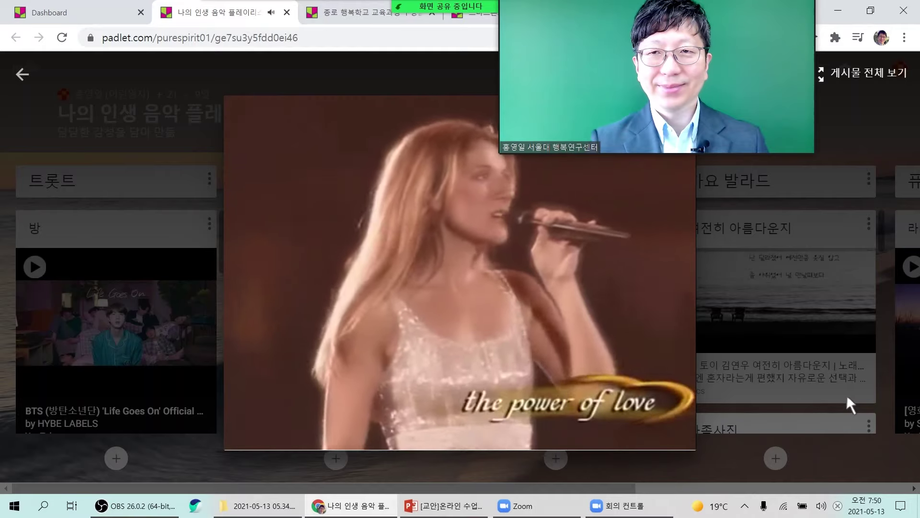
drag(759, 60, 857, 94)
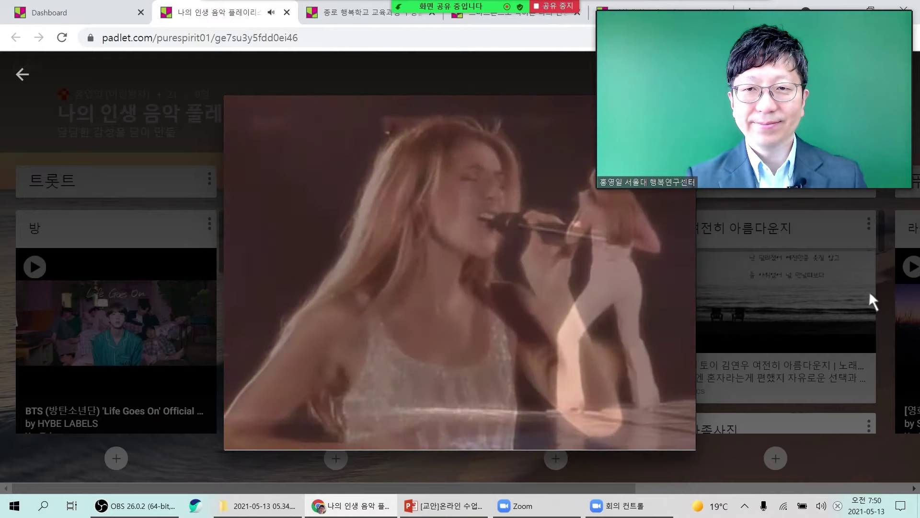
drag(742, 148, 811, 102)
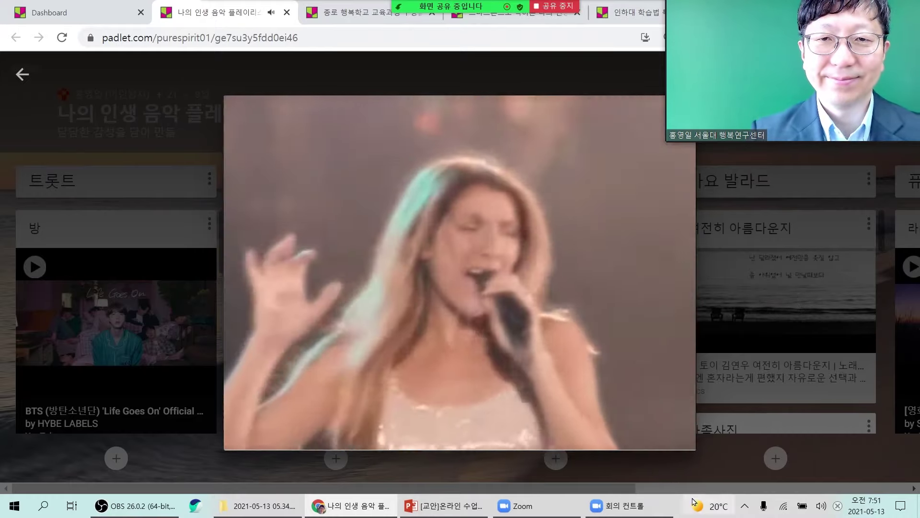
Lower the song's volume, enlarge the video-call window, and close the enlarged video.
mouse_move(668, 504)
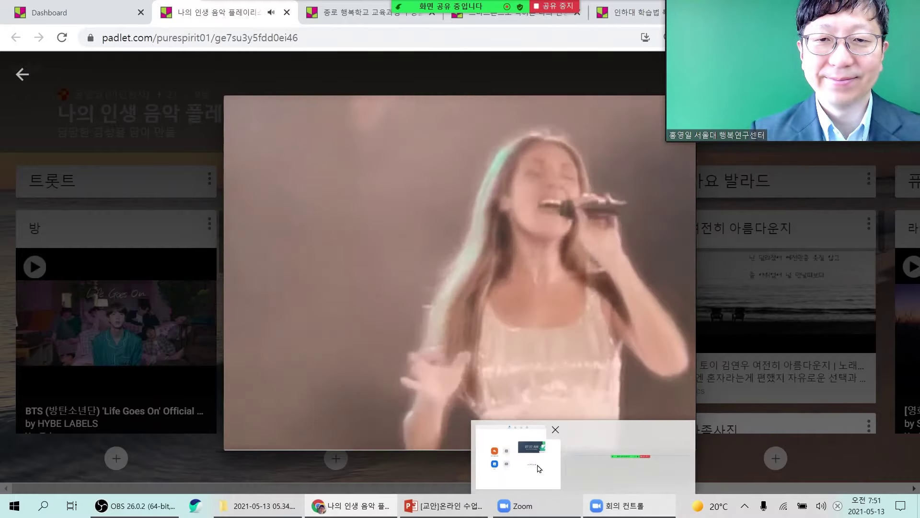
mouse_move(287, 432)
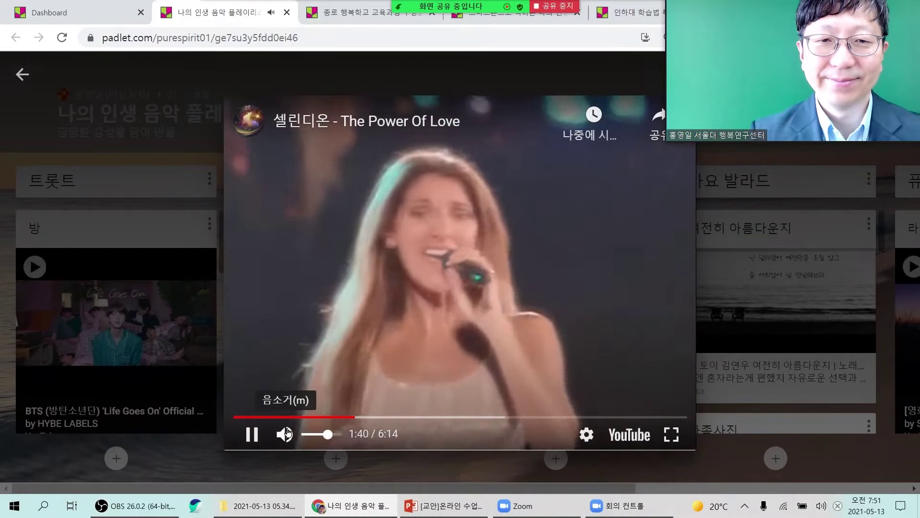
drag(328, 433, 307, 436)
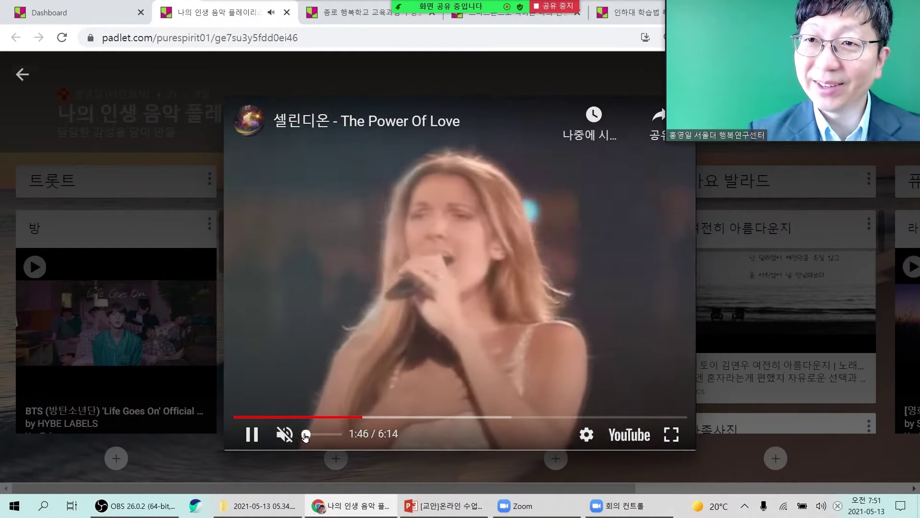
drag(667, 141, 614, 182)
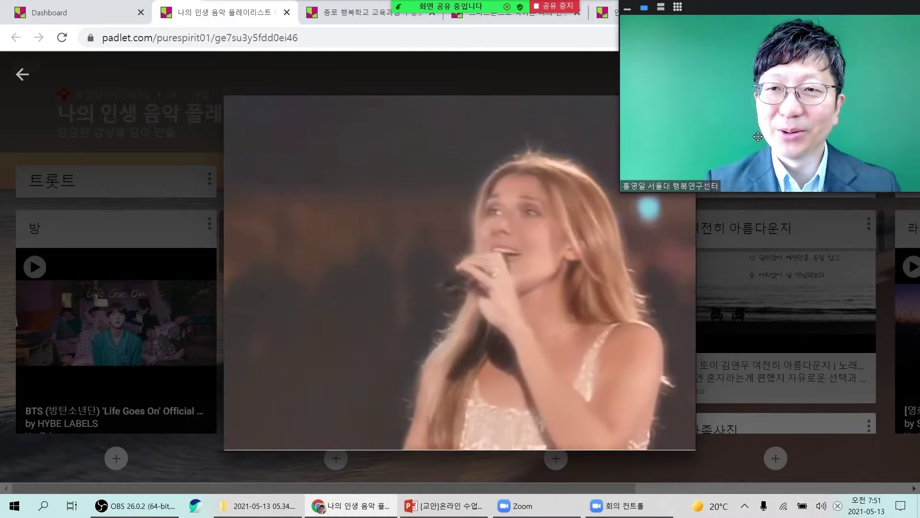
drag(751, 127, 748, 124)
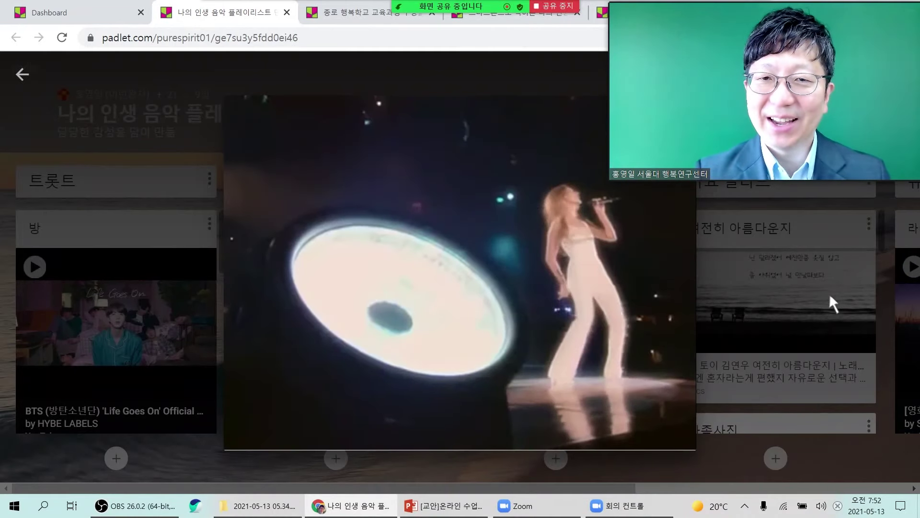
click(829, 301)
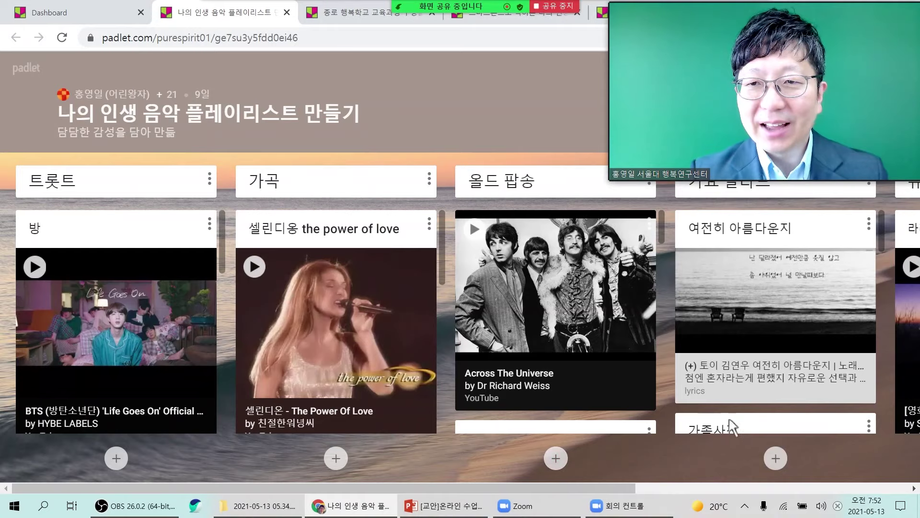
Open the 버킷 리스트 padlet from the dashboard.
scroll(46, 306, down, 5)
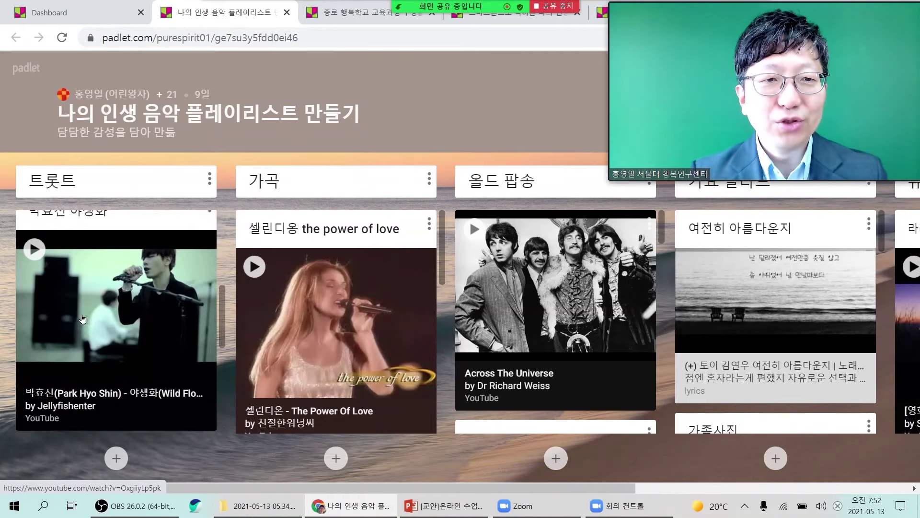
scroll(83, 319, down, 6)
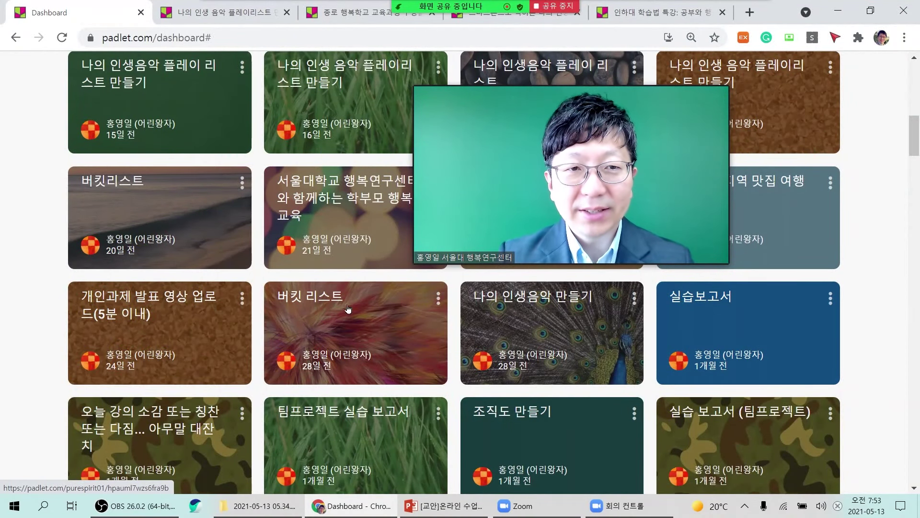
click(379, 338)
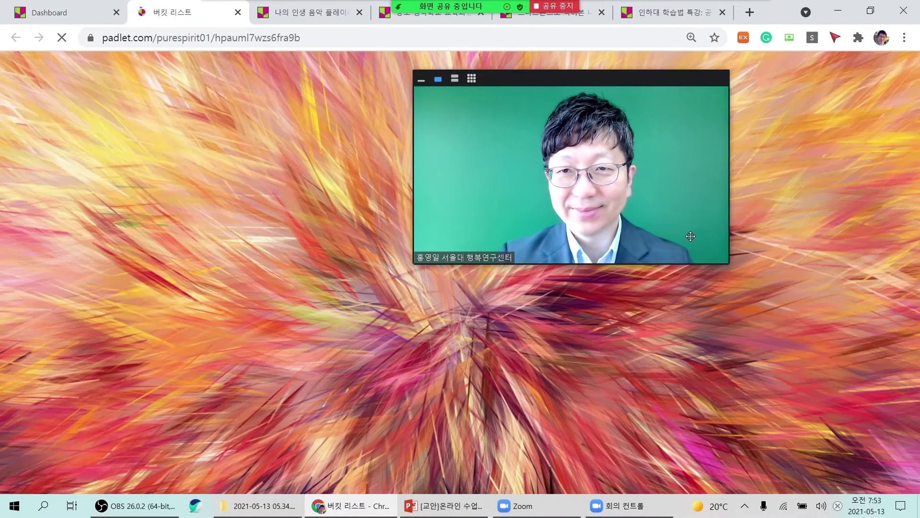
Move the 100개 명산 등정 post after 유화전시회 on the timeline and return to the dashboard.
drag(690, 236, 770, 166)
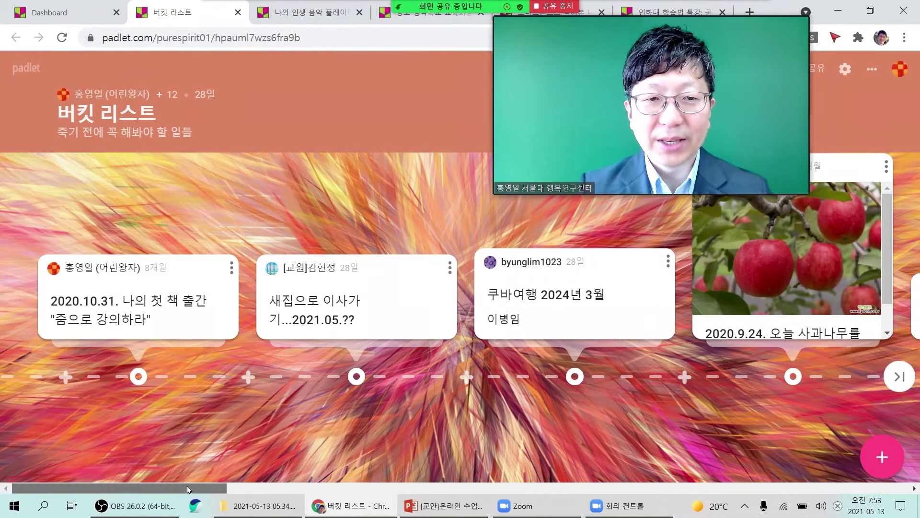
drag(195, 489, 759, 493)
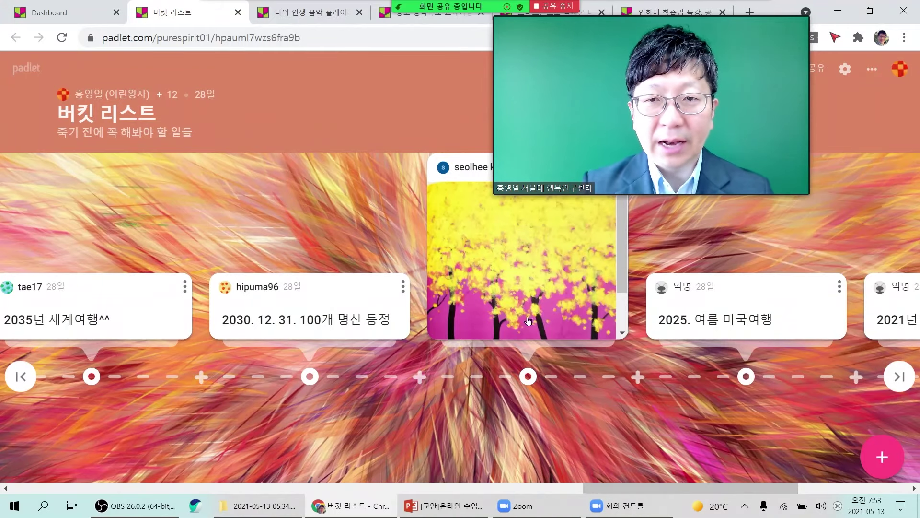
scroll(544, 290, down, 1)
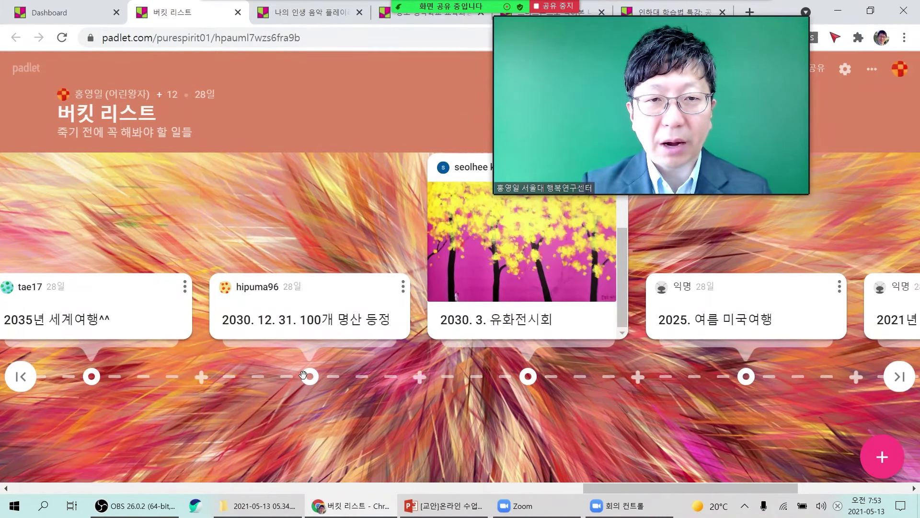
drag(303, 374, 642, 364)
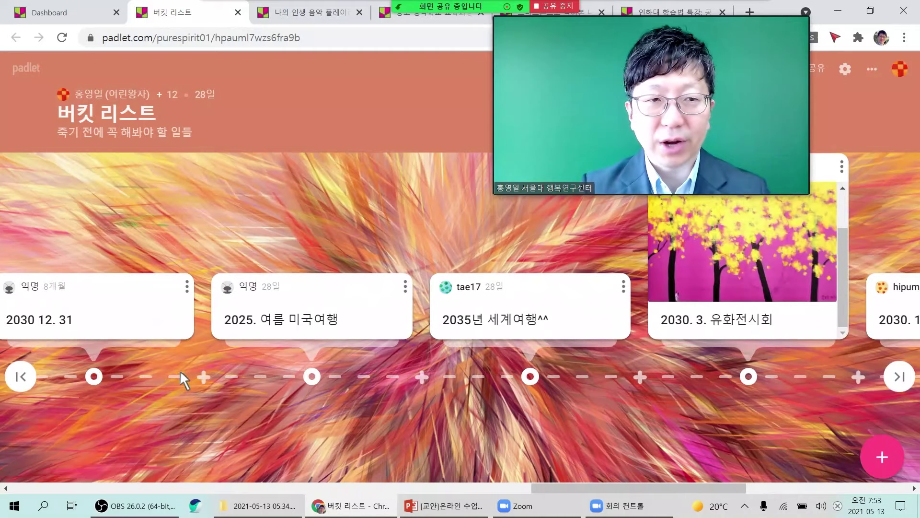
click(21, 383)
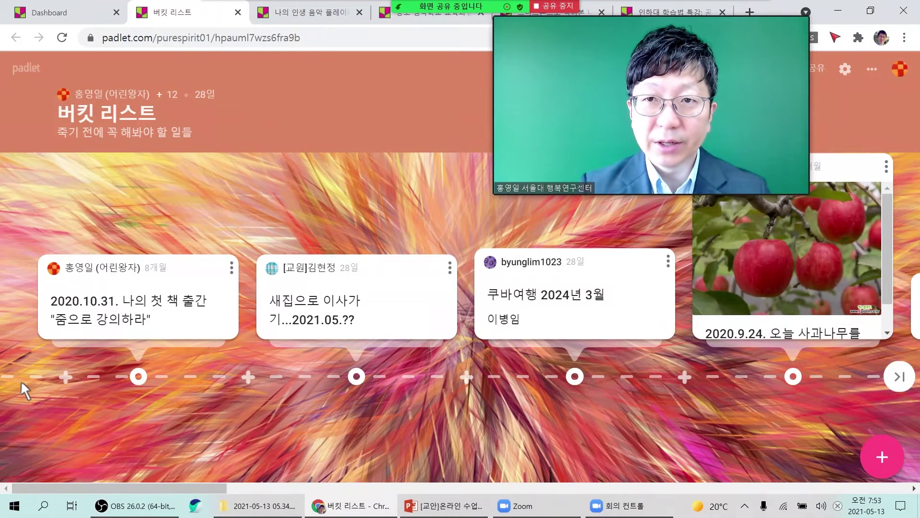
click(14, 71)
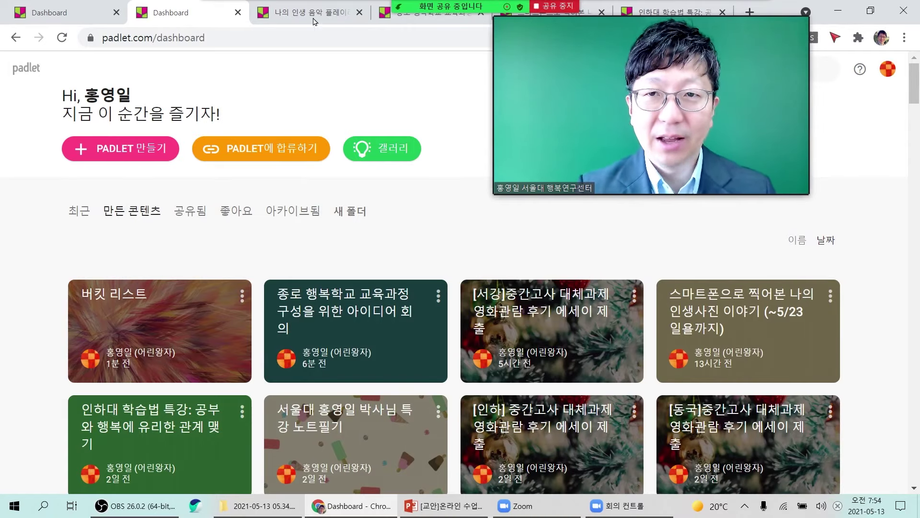
Start a new padlet from the dashboard and browse the layout gallery.
drag(798, 189, 484, 212)
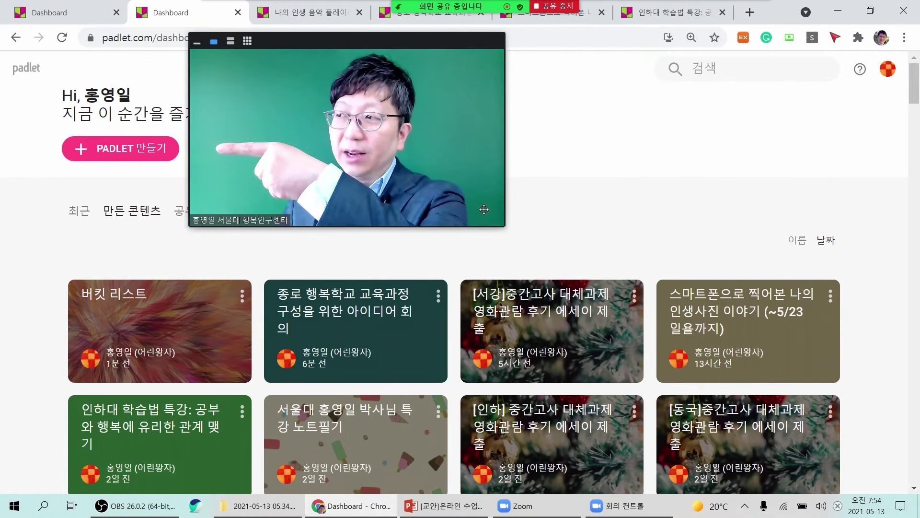
click(117, 149)
drag(360, 158, 688, 129)
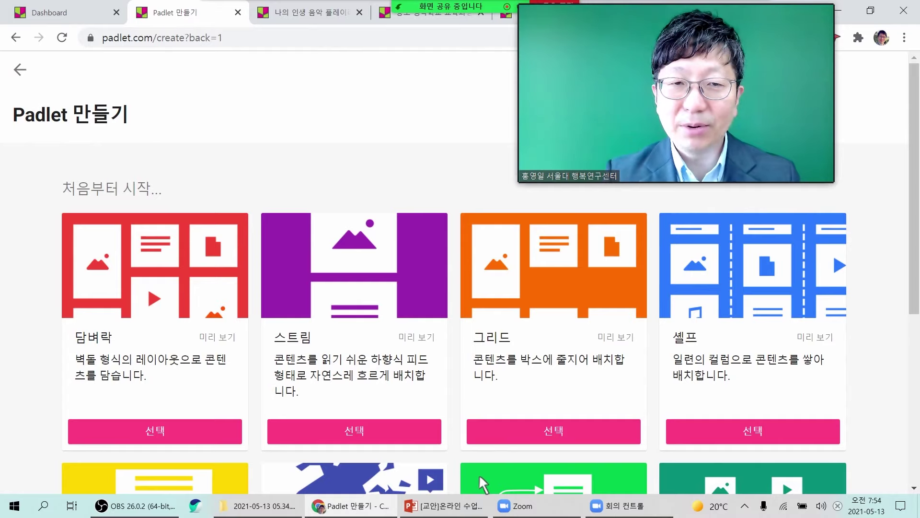
drag(667, 120, 269, 276)
scroll(530, 278, down, 3)
scroll(532, 282, down, 2)
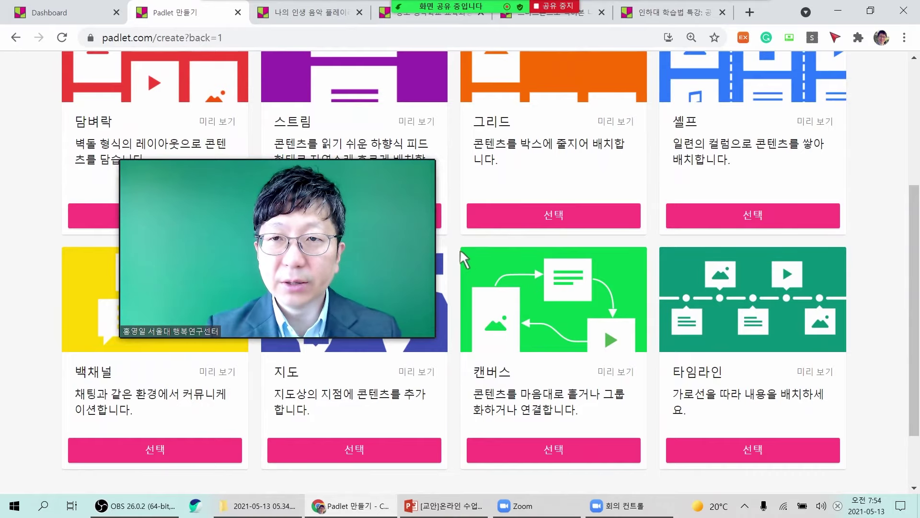
drag(305, 290, 521, 175)
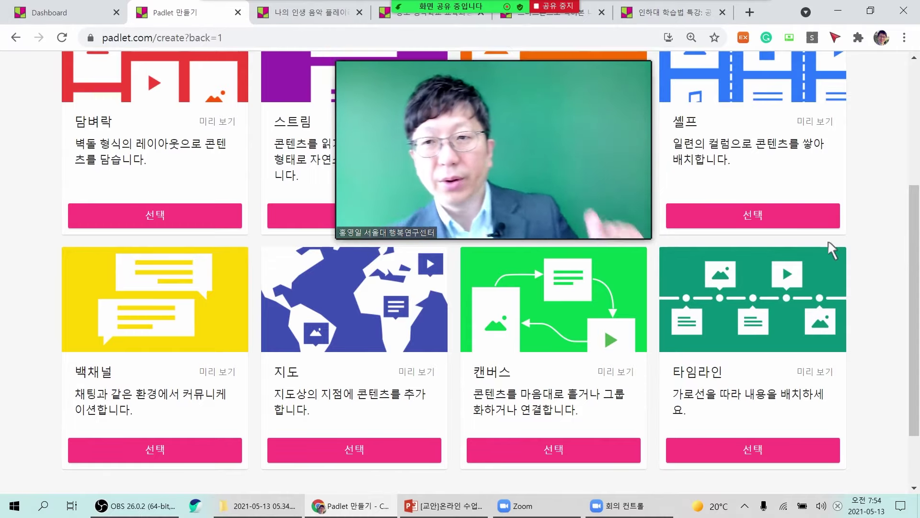
scroll(830, 248, up, 1)
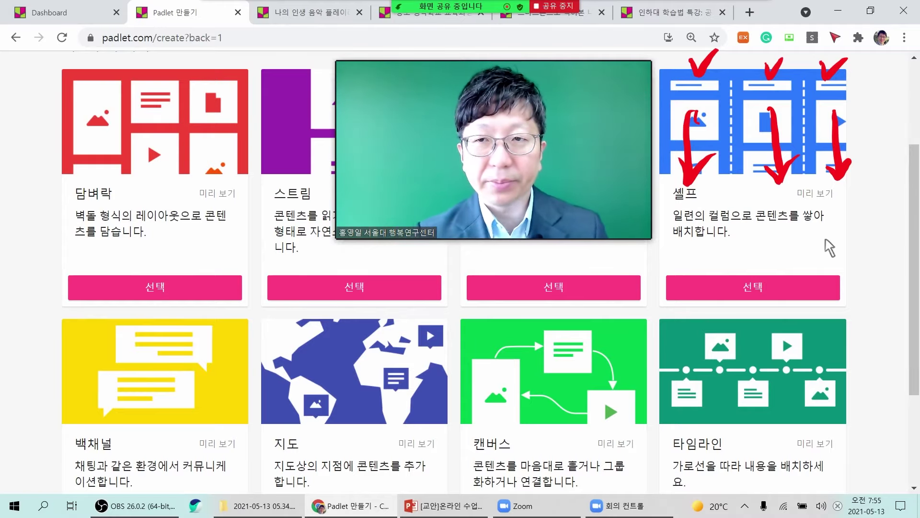
Erase the marks drawn over the Shelf layout and annotate the layout cards again.
key(Escape)
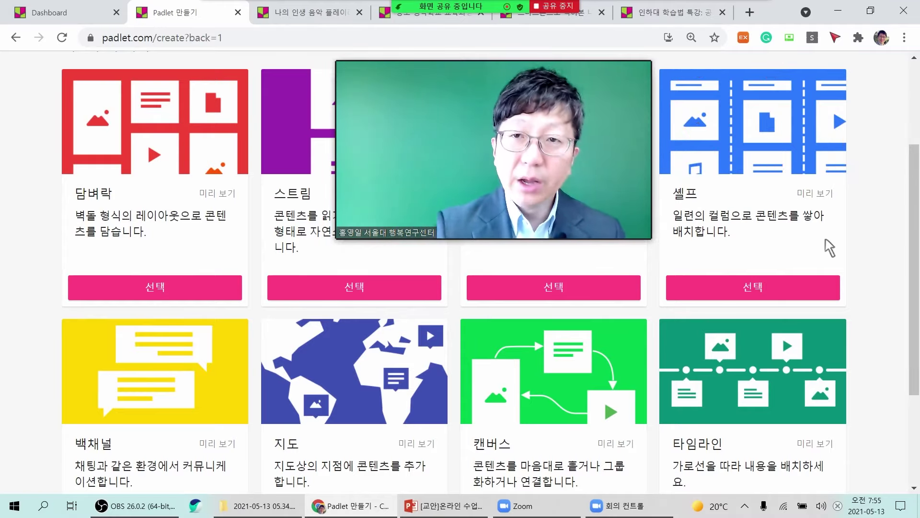
drag(529, 203, 267, 446)
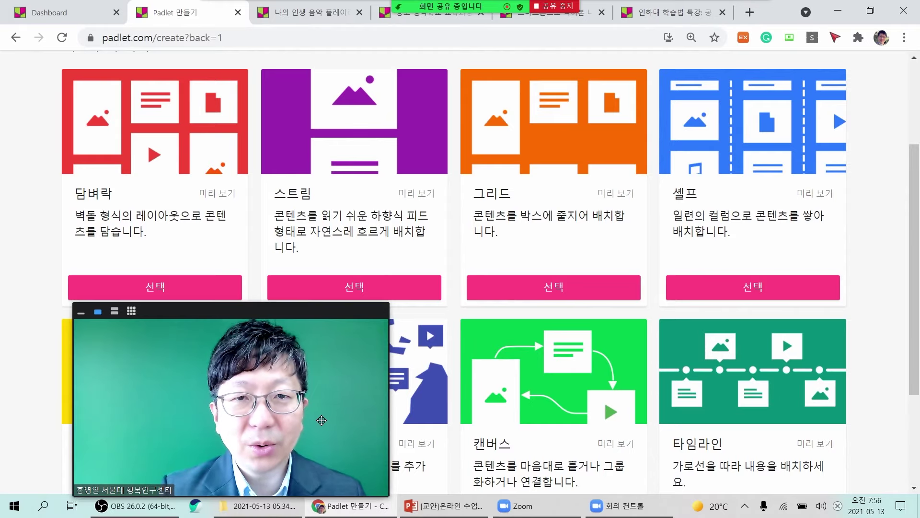
drag(321, 419, 458, 366)
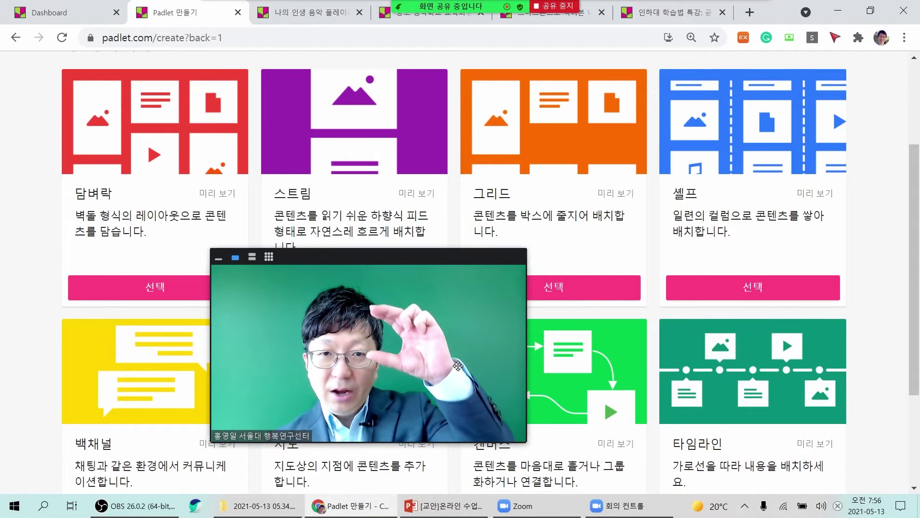
drag(450, 379, 247, 377)
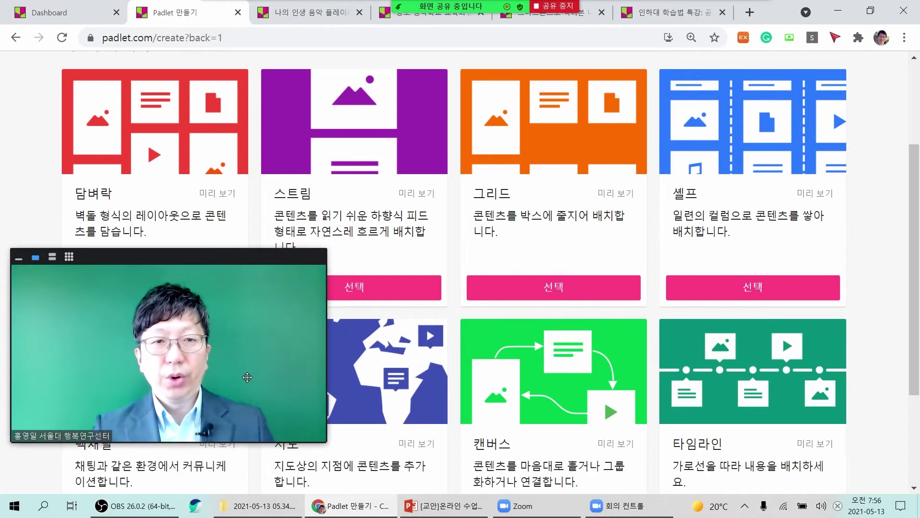
drag(247, 378, 619, 377)
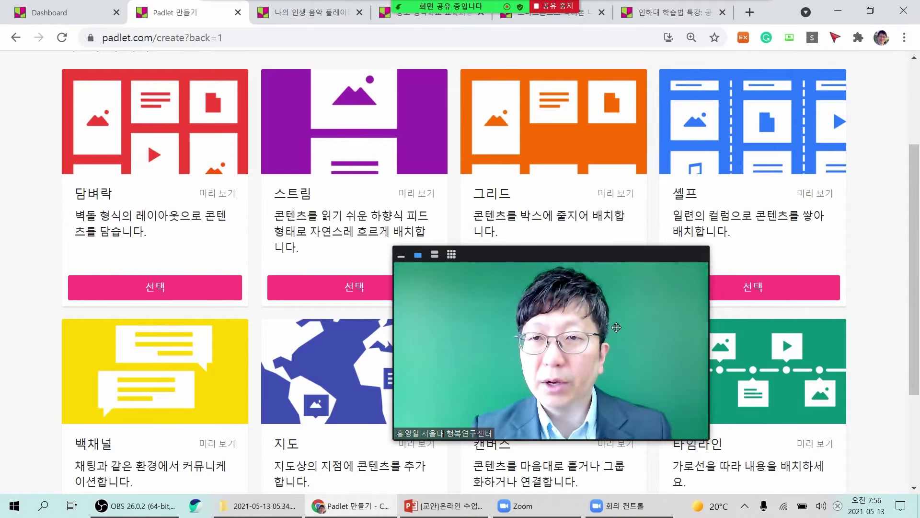
drag(616, 327, 252, 240)
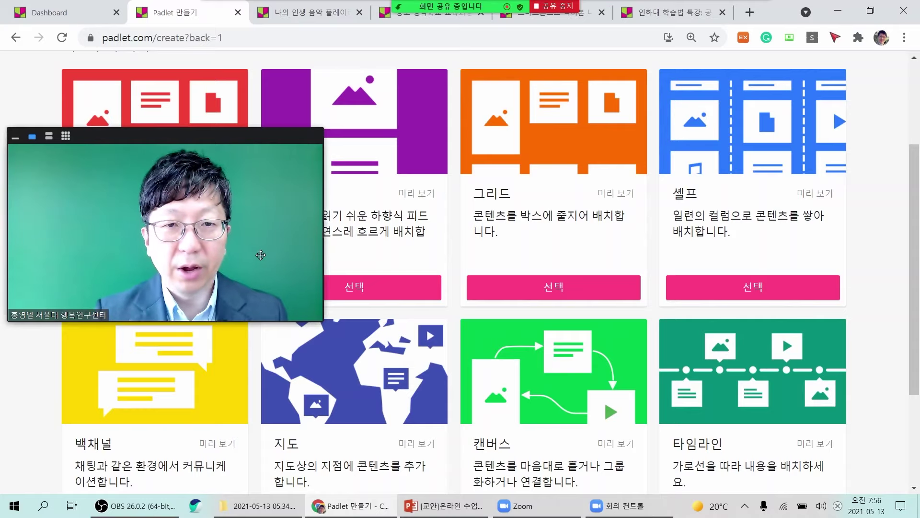
Pick the 셸프 layout card, creating the board 나의 시대를 휩쓰는 Padlet.
drag(260, 255, 446, 255)
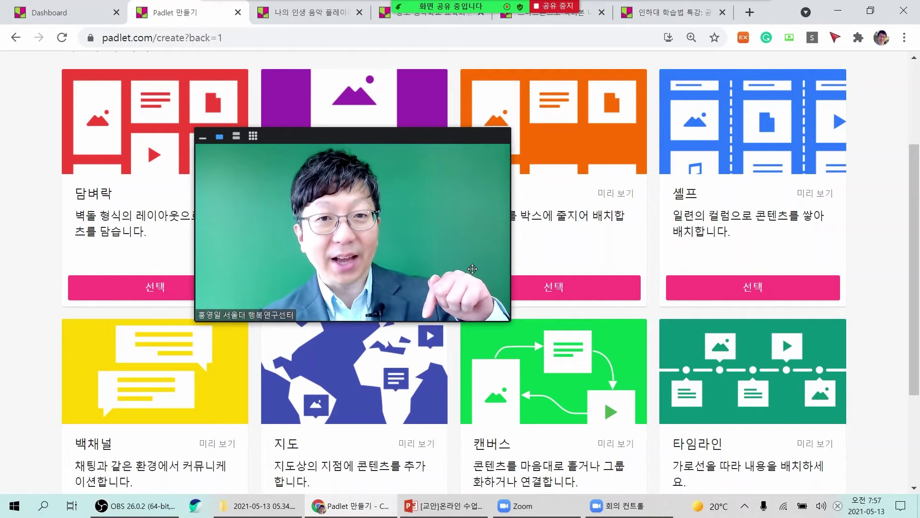
drag(473, 269, 649, 269)
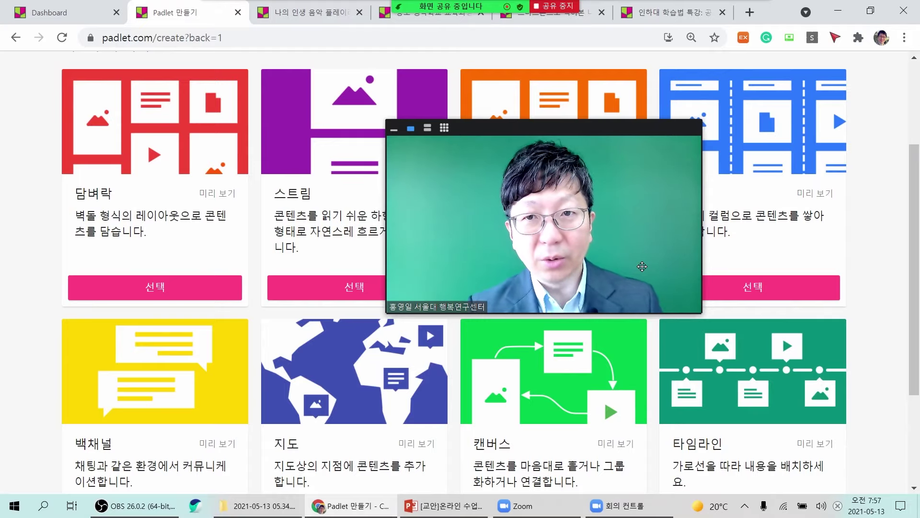
drag(642, 266, 834, 268)
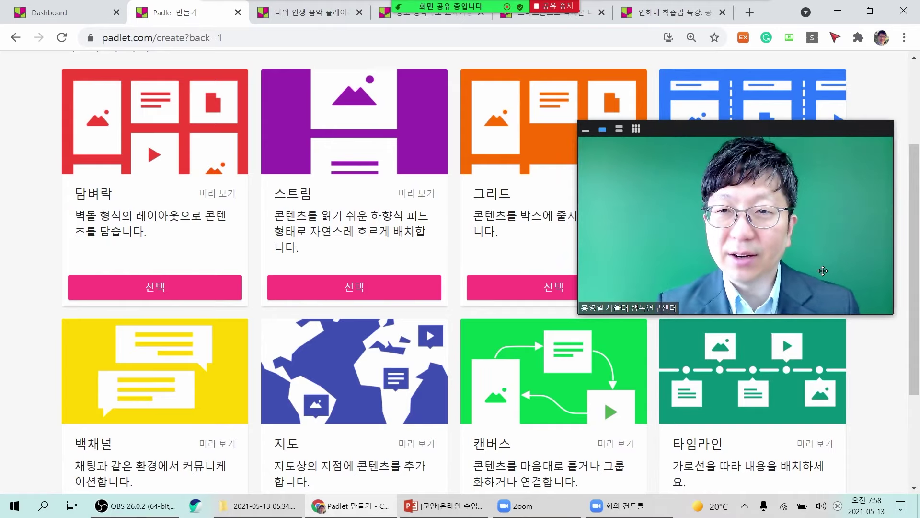
drag(823, 271, 521, 375)
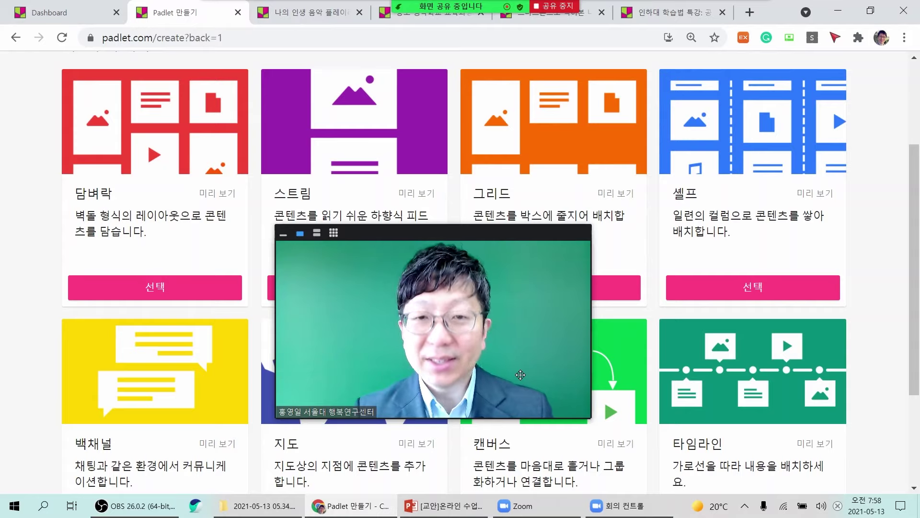
drag(520, 375, 586, 314)
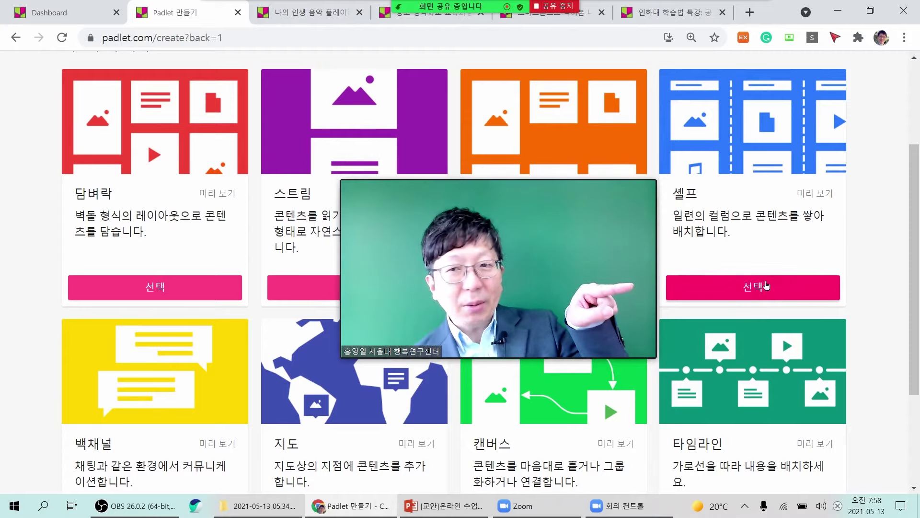
click(762, 295)
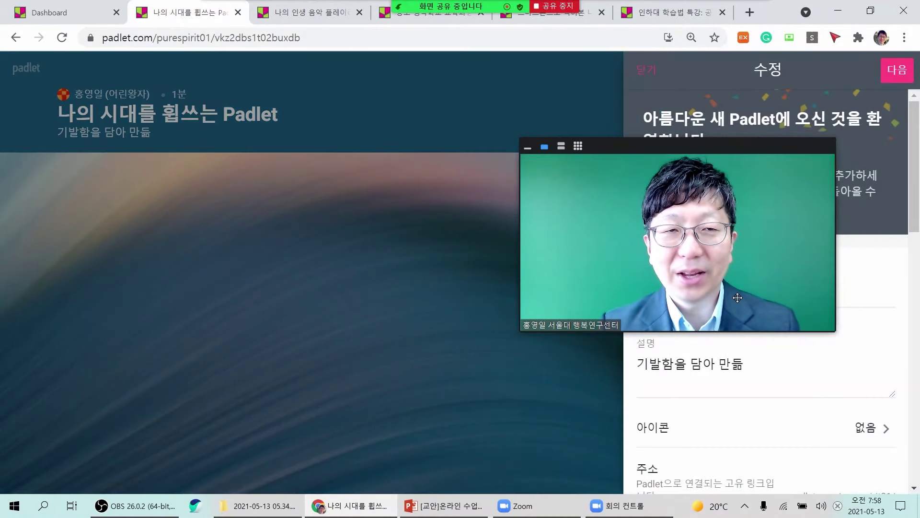
Replace the default board title with 나의 인생 음악 플레이 리스트 만들기.
drag(738, 297, 519, 338)
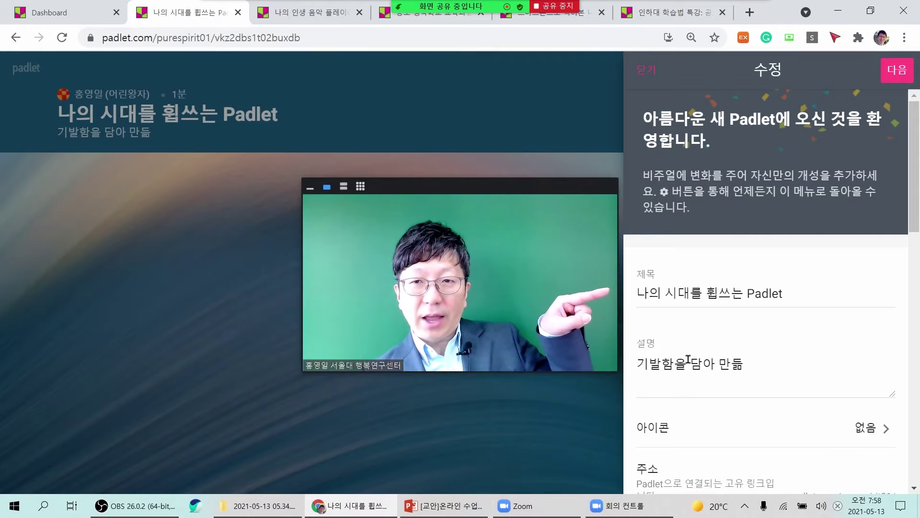
double_click(772, 294)
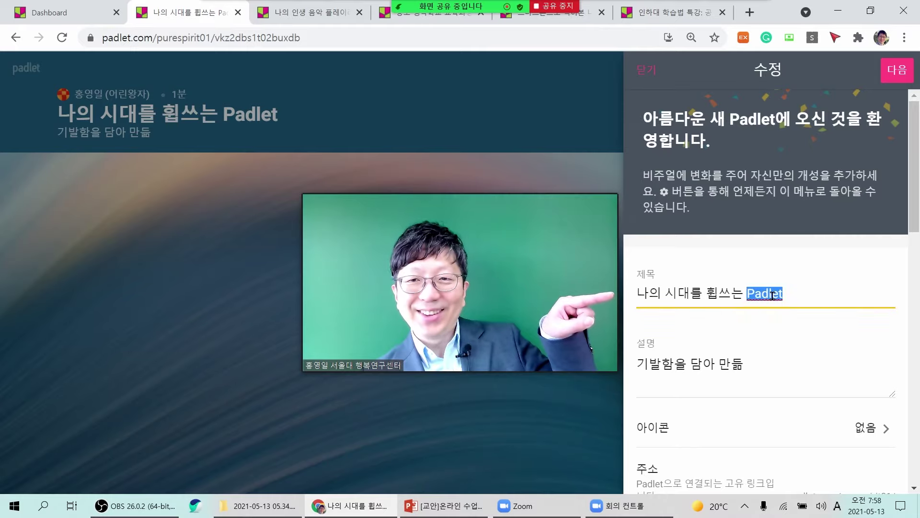
triple_click(772, 294)
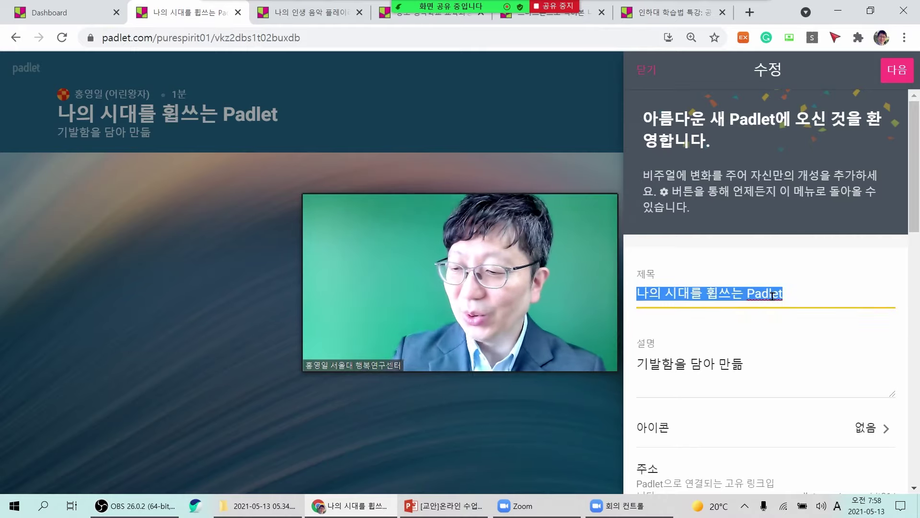
key(BackSpace)
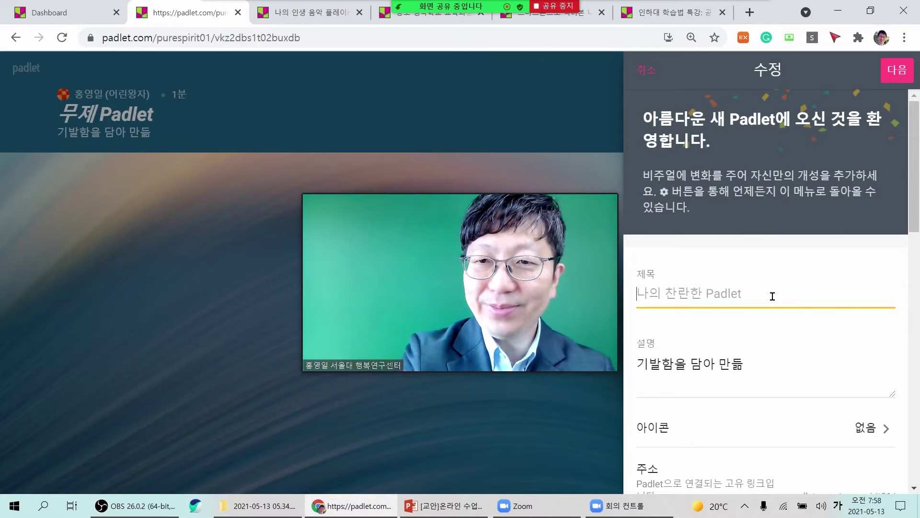
text(나)
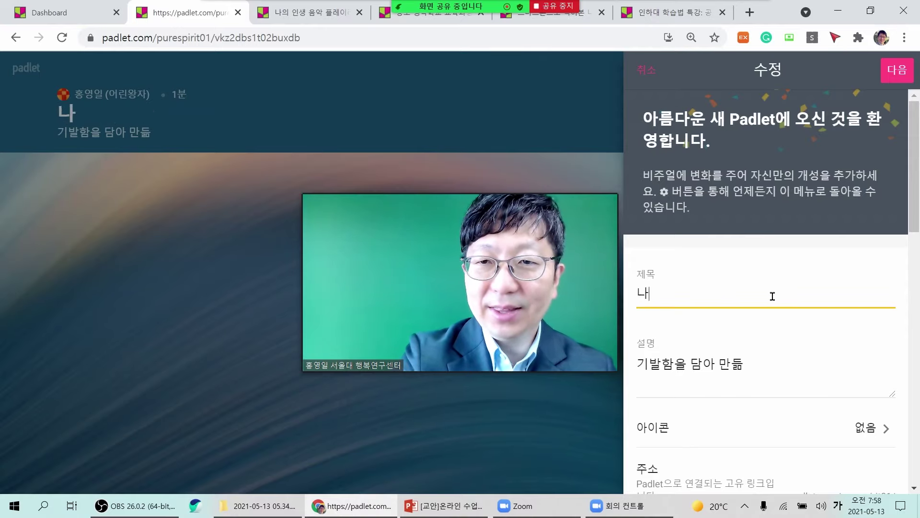
text(의 인ㅅ생)
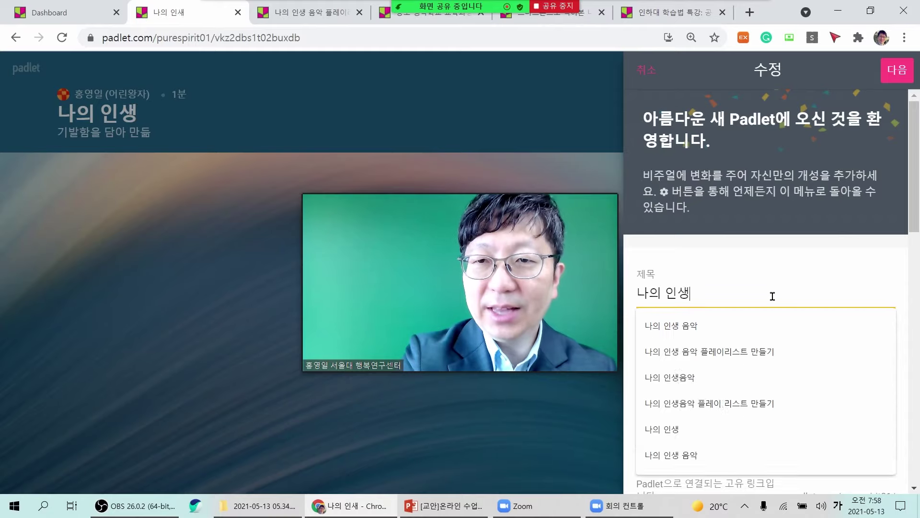
text( 음악 프플레)
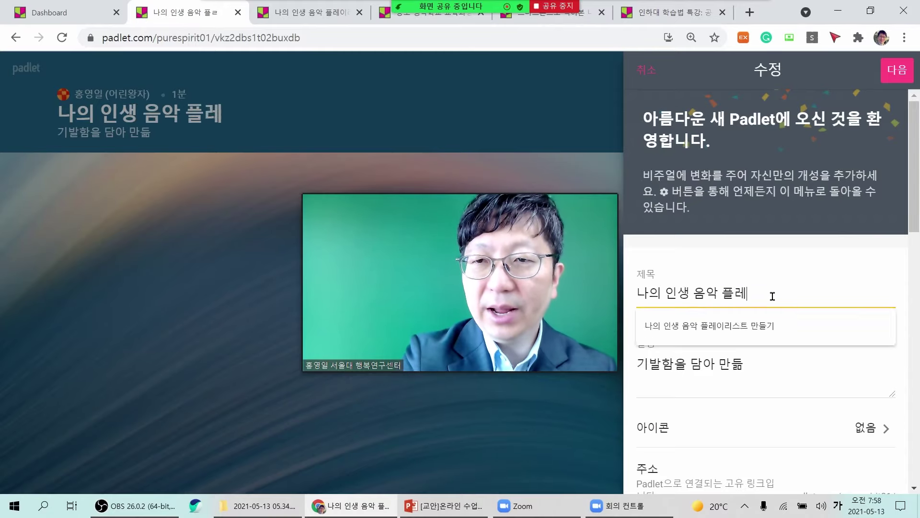
text(이 ㄹ리스트 만드)
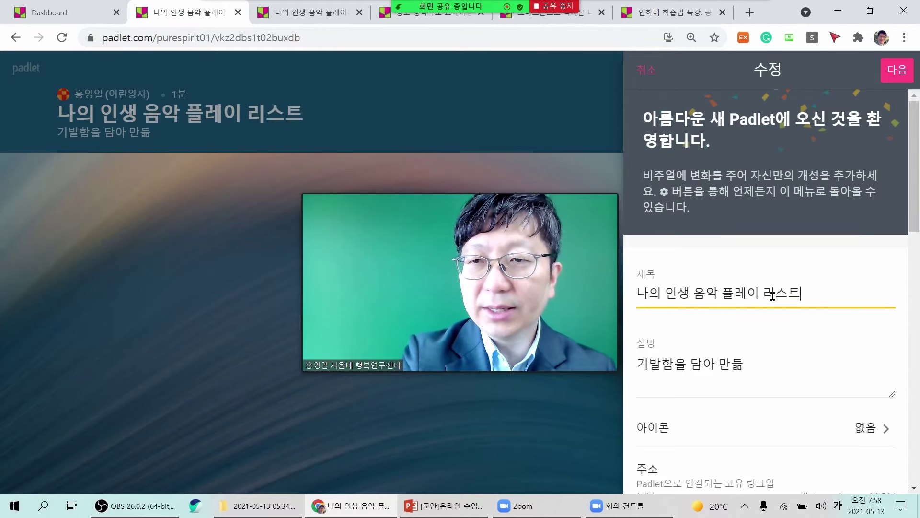
text(들기)
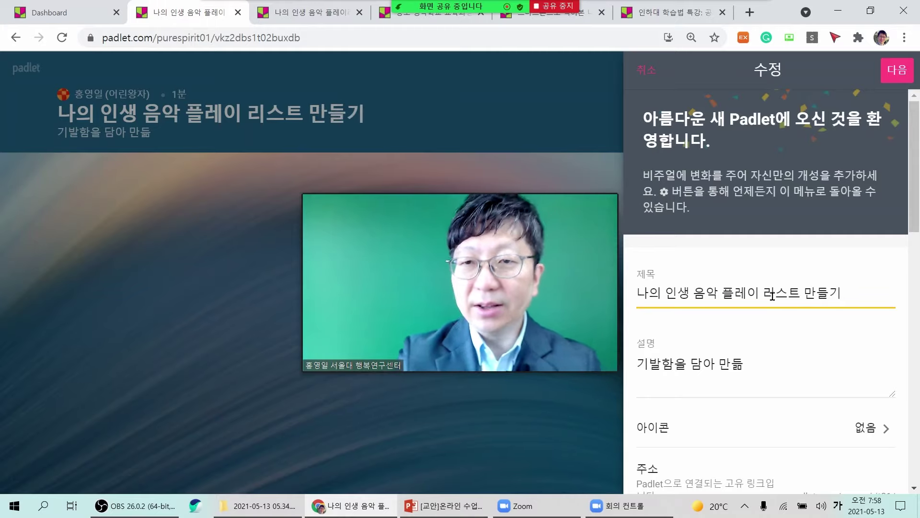
Replace the old description with 장르별로 각자의 인생음악을 하나씩 올려주세요.
click(647, 367)
double_click(654, 365)
shift+click(754, 365)
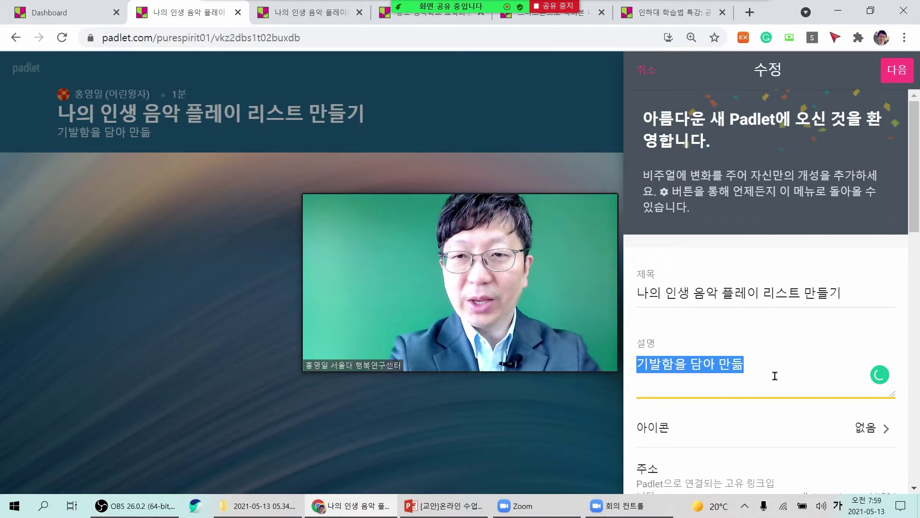
text(장)
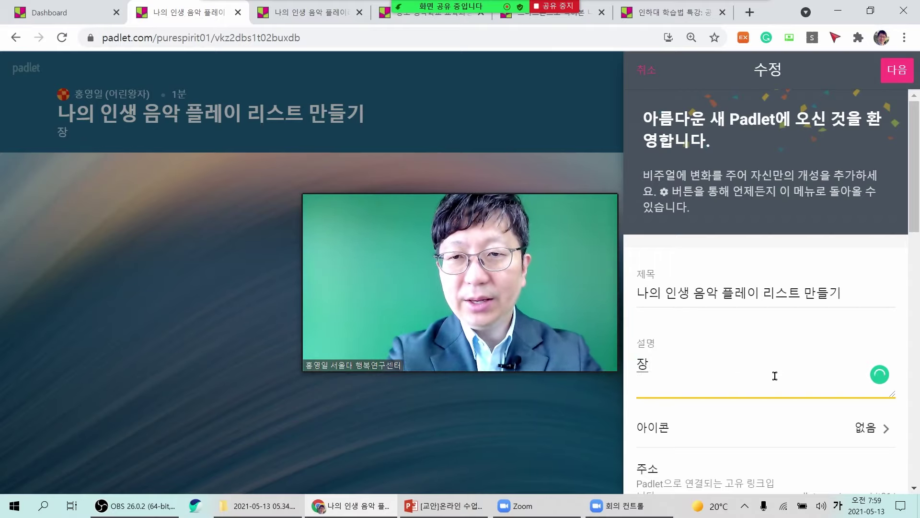
text(르별로)
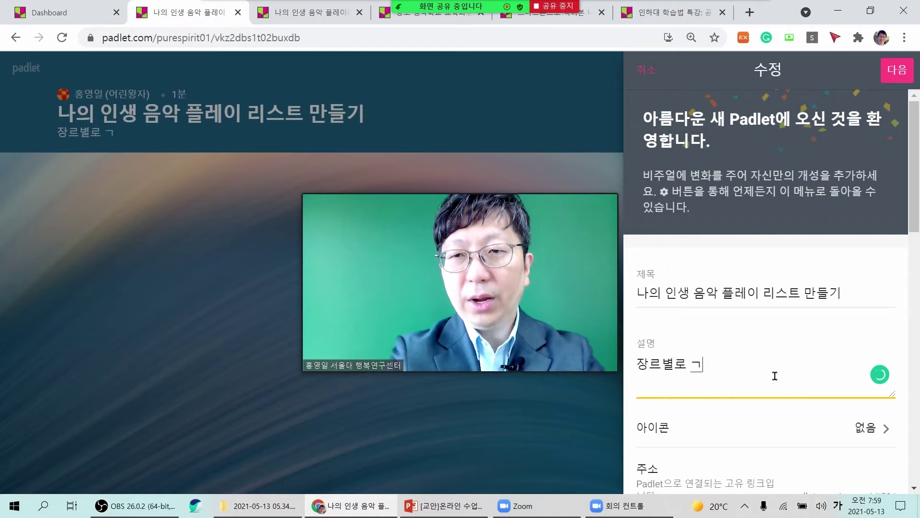
text( 각자의 인생)
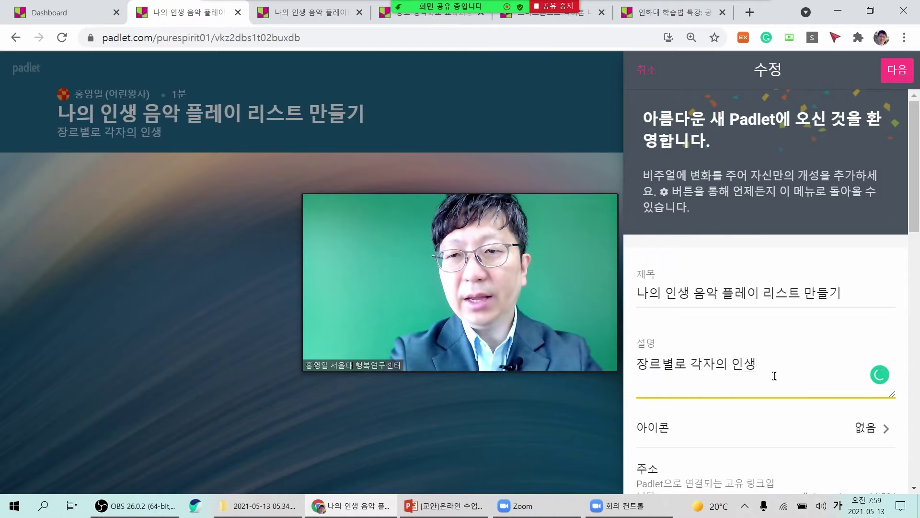
text(음악을 하났)
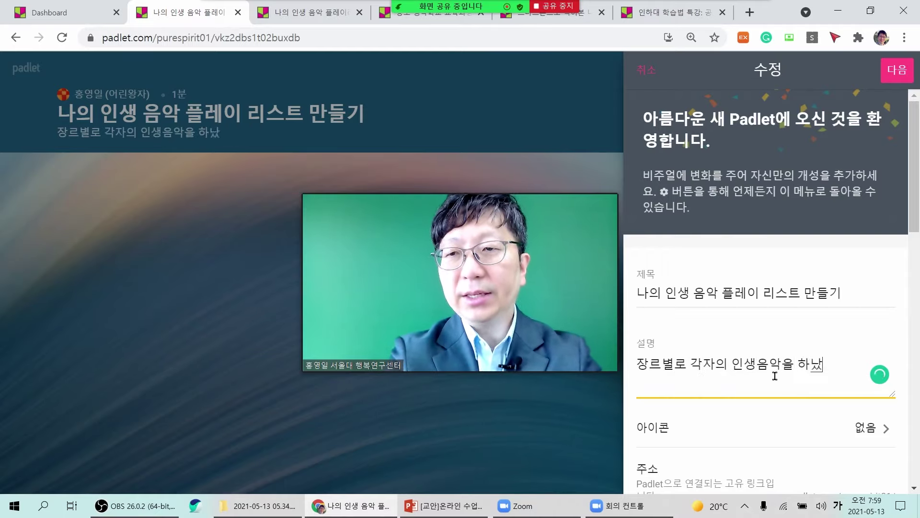
key(BackSpace)
text(나씩 올려주셍)
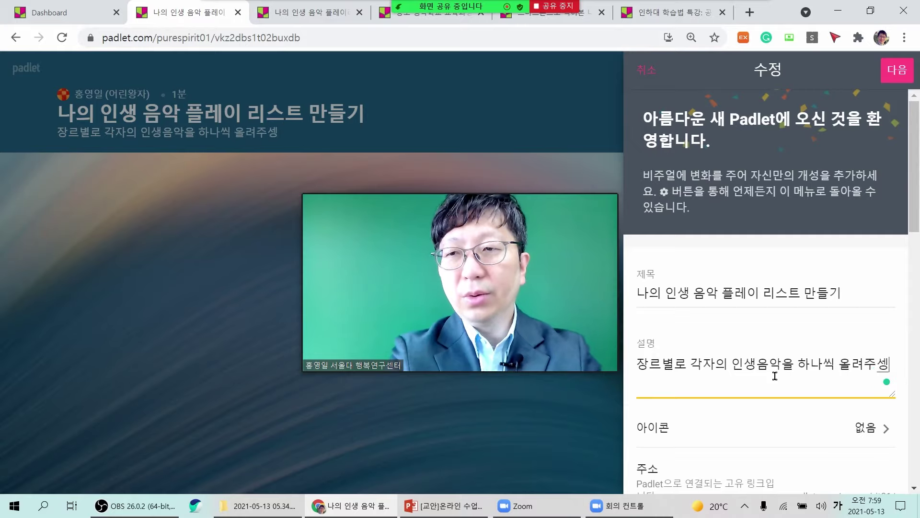
key(BackSpace)
text(세요~)
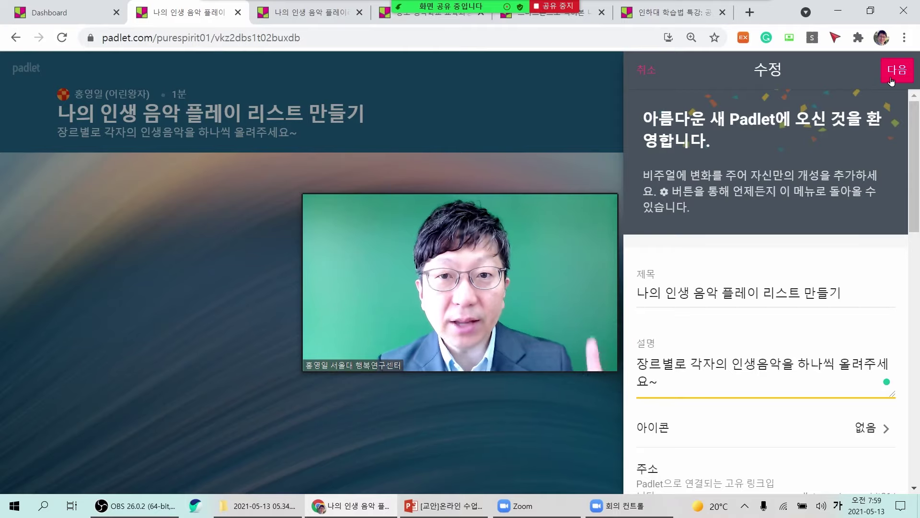
Leave 저작자 표시 turned off and confirm the board settings with 다음.
scroll(801, 345, down, 10)
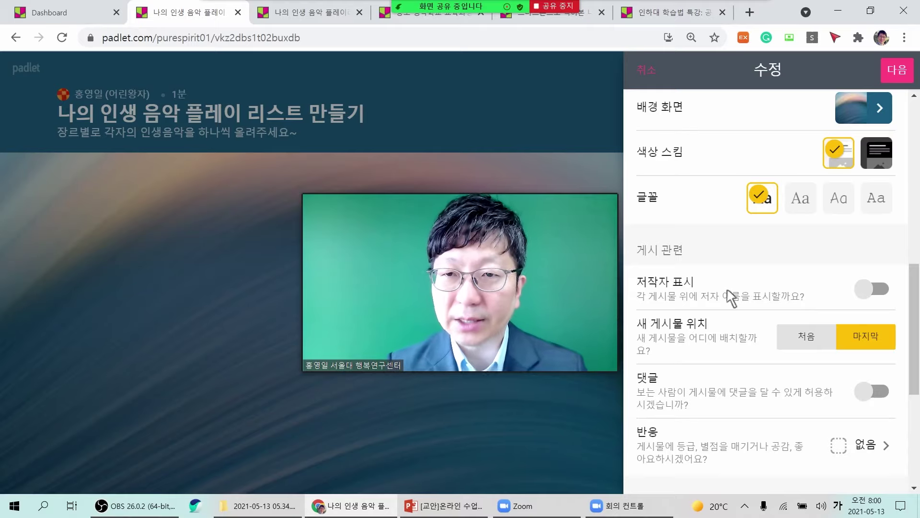
click(873, 291)
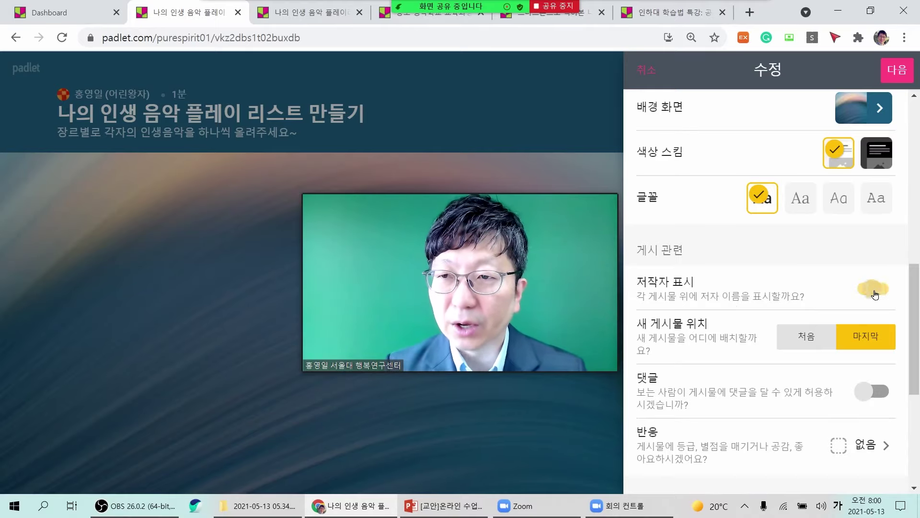
click(875, 292)
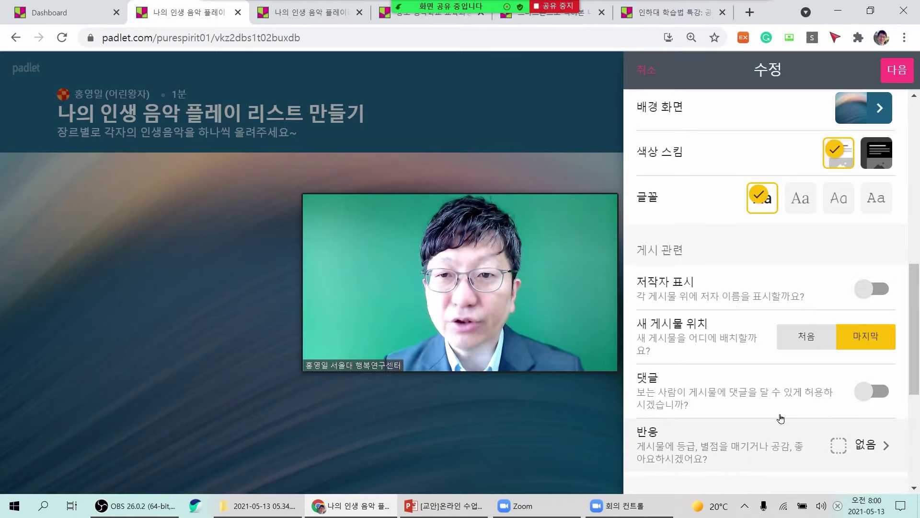
scroll(724, 403, up, 10)
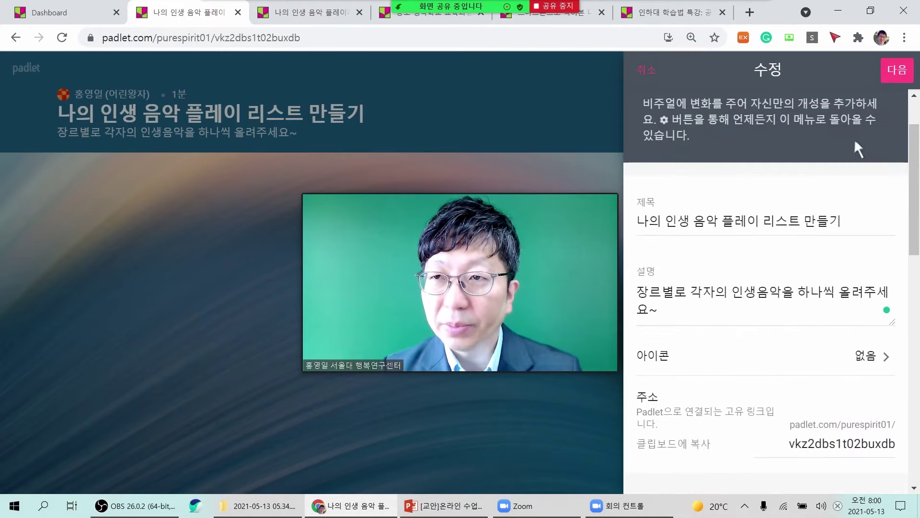
click(897, 73)
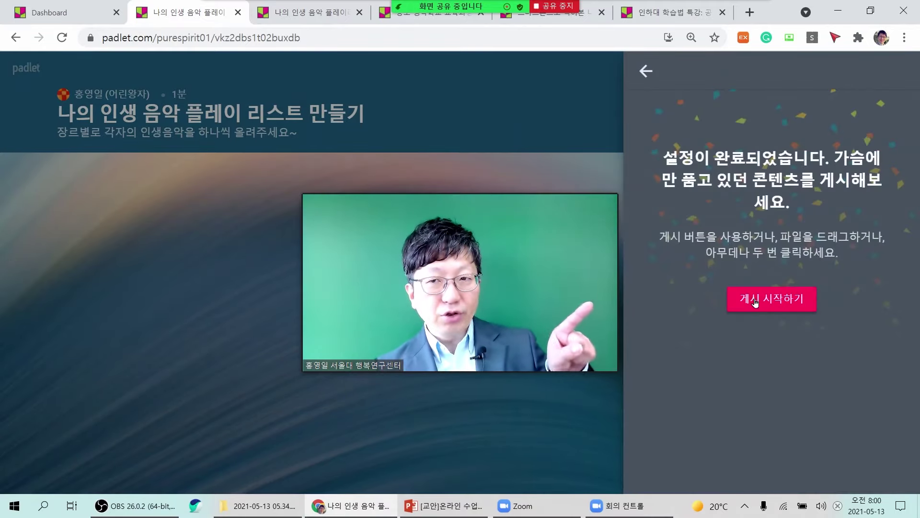
Start posting on the board and copy its web address from the address bar.
click(755, 302)
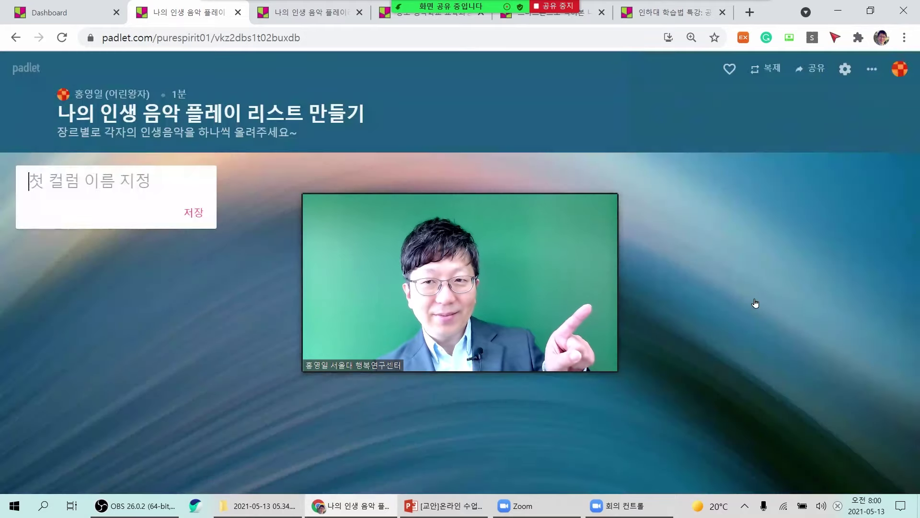
drag(497, 314, 771, 254)
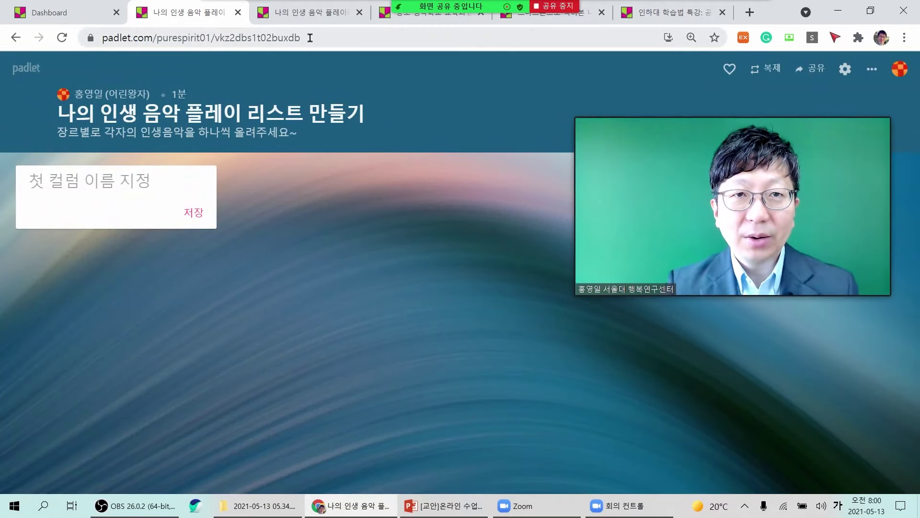
click(287, 37)
key(ctrl+c)
right_click(281, 39)
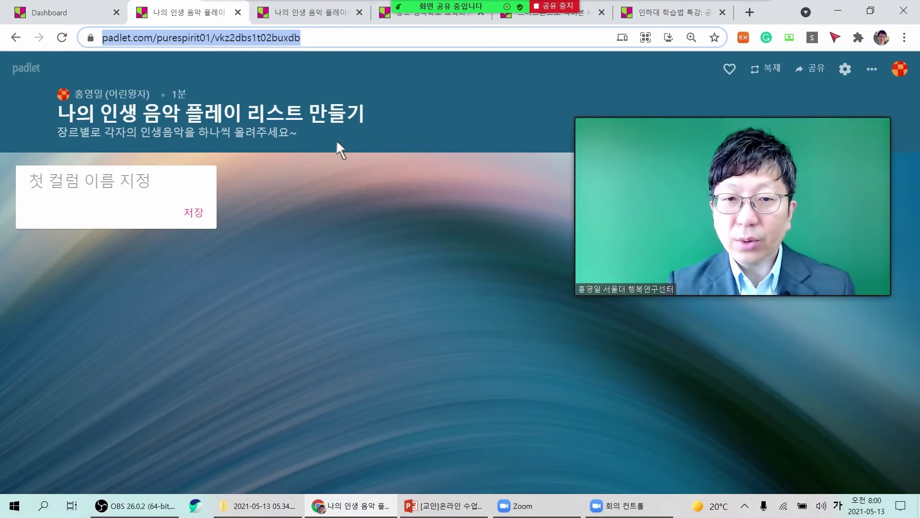
Stop sharing the screen with the Zoom meeting.
mouse_move(643, 513)
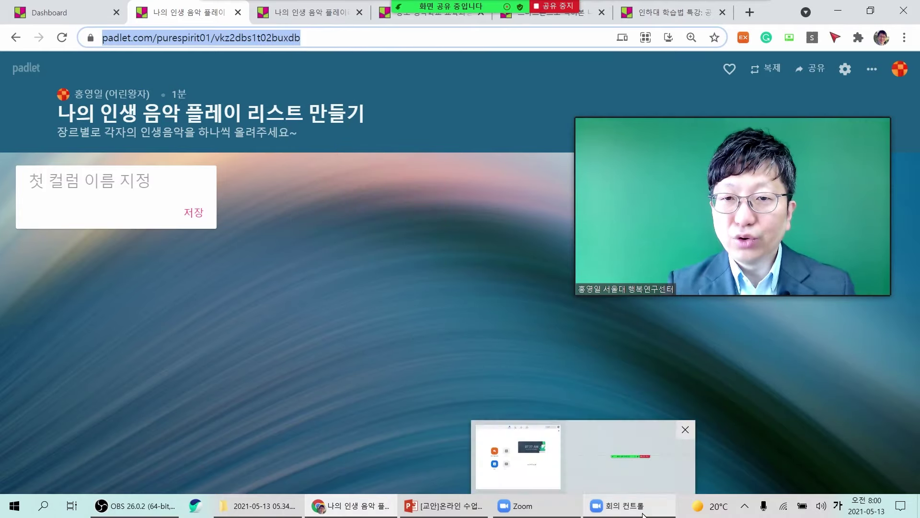
mouse_move(789, 197)
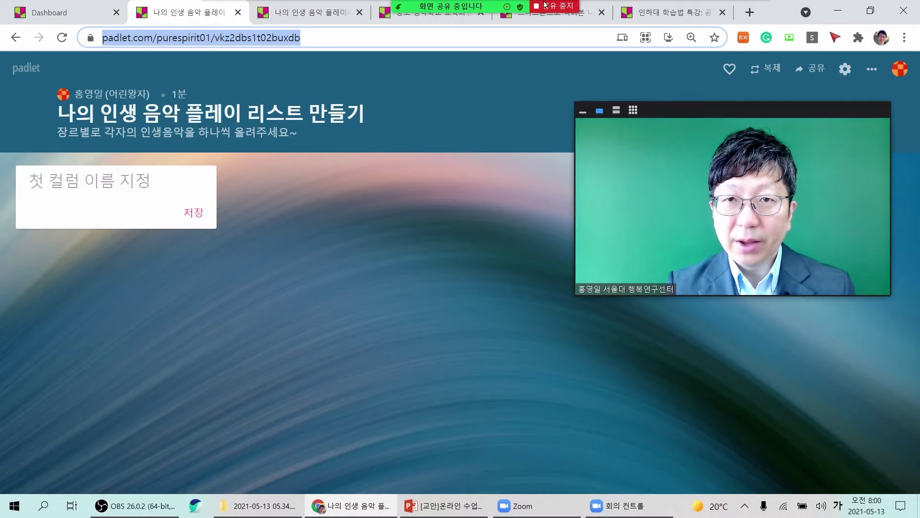
mouse_move(551, 7)
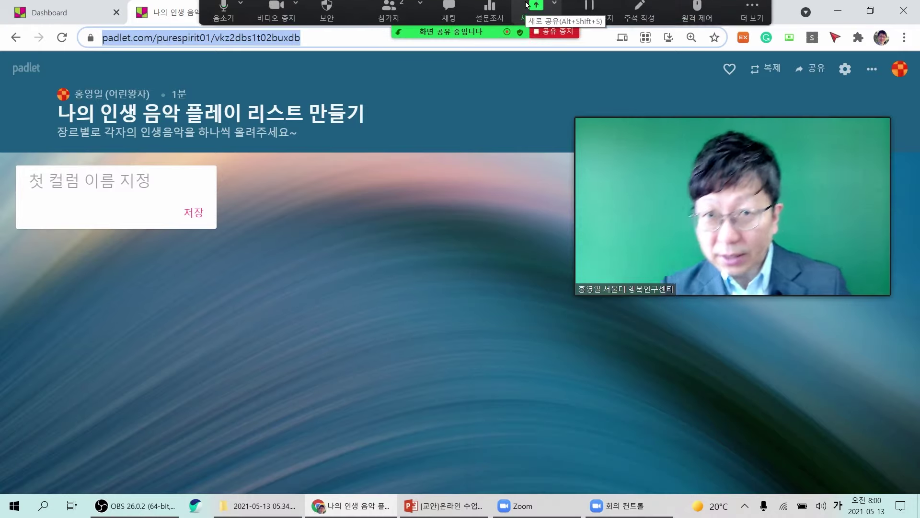
click(554, 37)
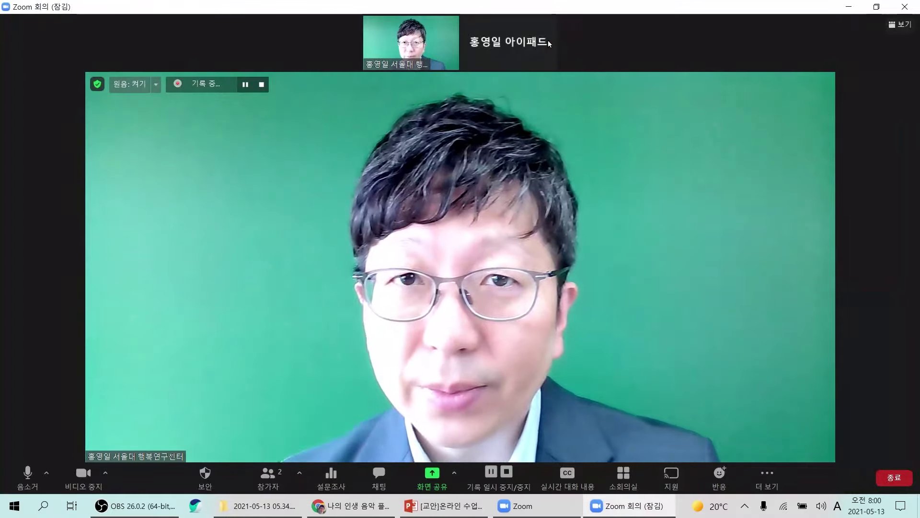
Send the board's link to everyone in the Zoom chat, then open that link.
click(384, 476)
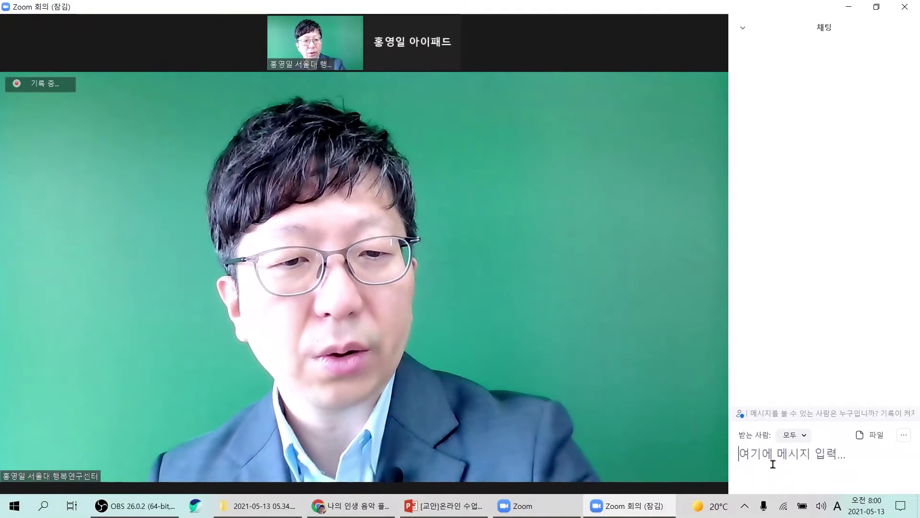
key(ctrl+v)
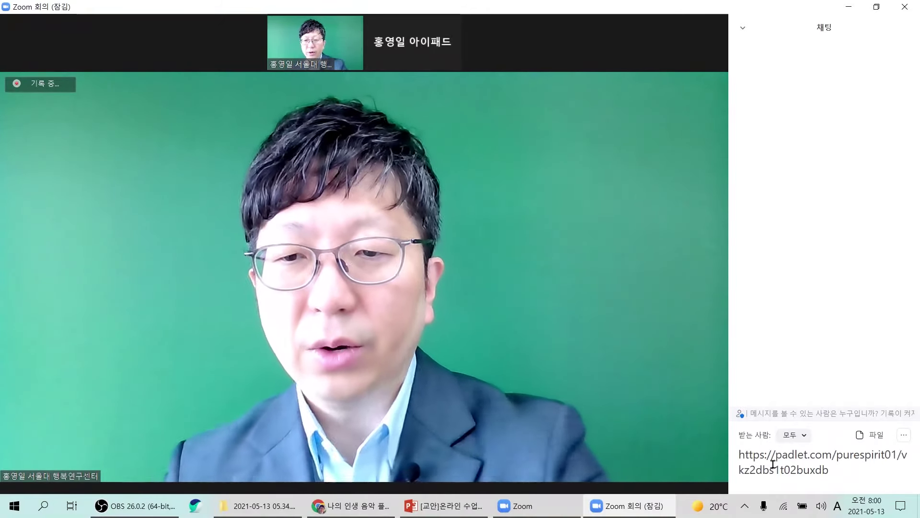
key(Return)
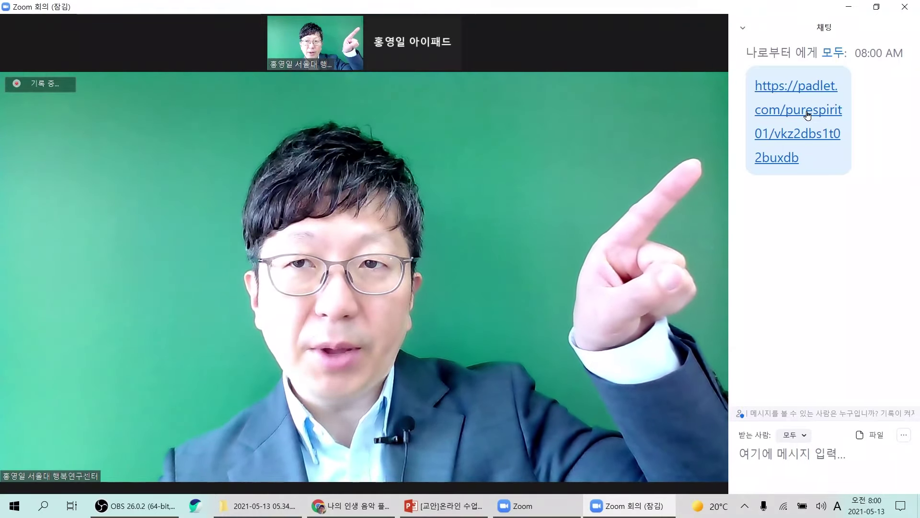
click(808, 115)
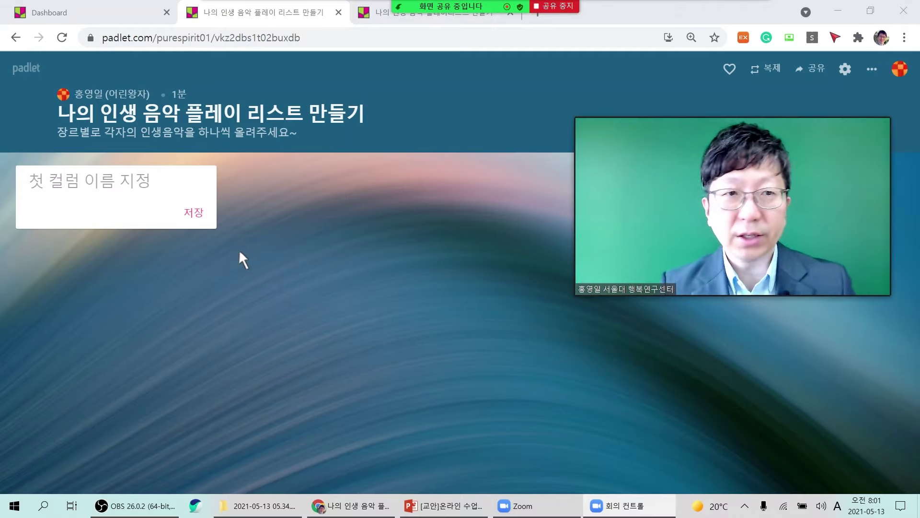
Name the first column 트롯 and add a second column 올드팝송.
click(43, 188)
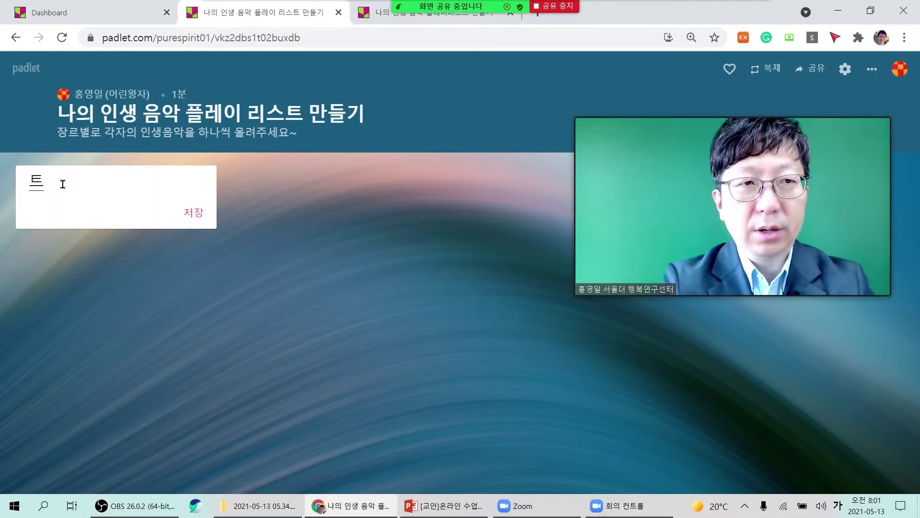
text(트로ㅅ)
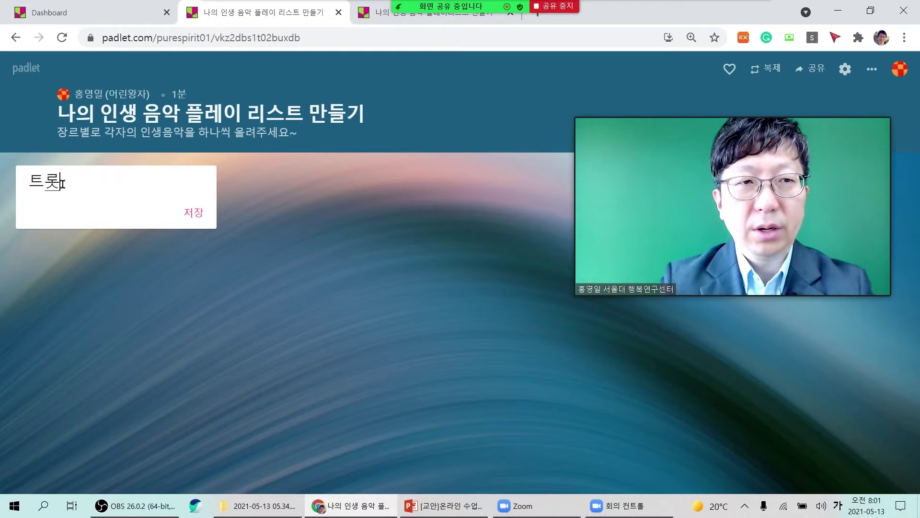
click(192, 220)
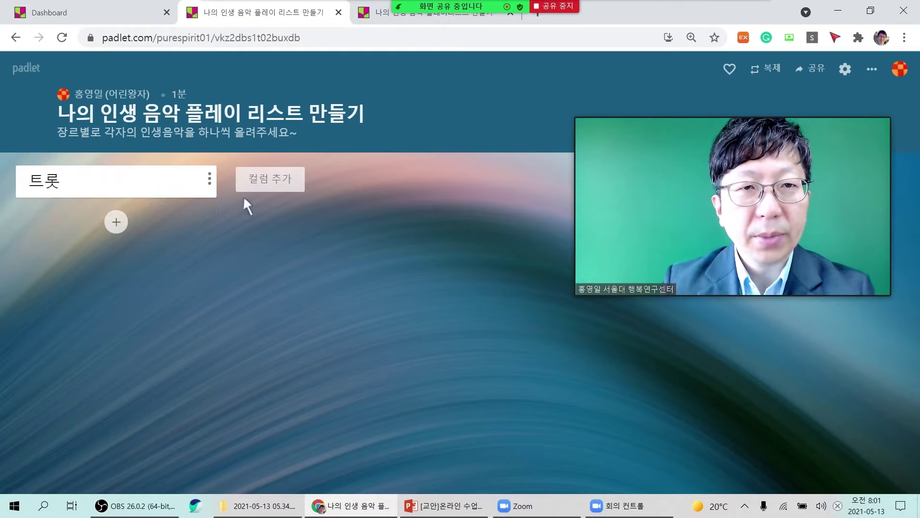
click(271, 183)
text(오)
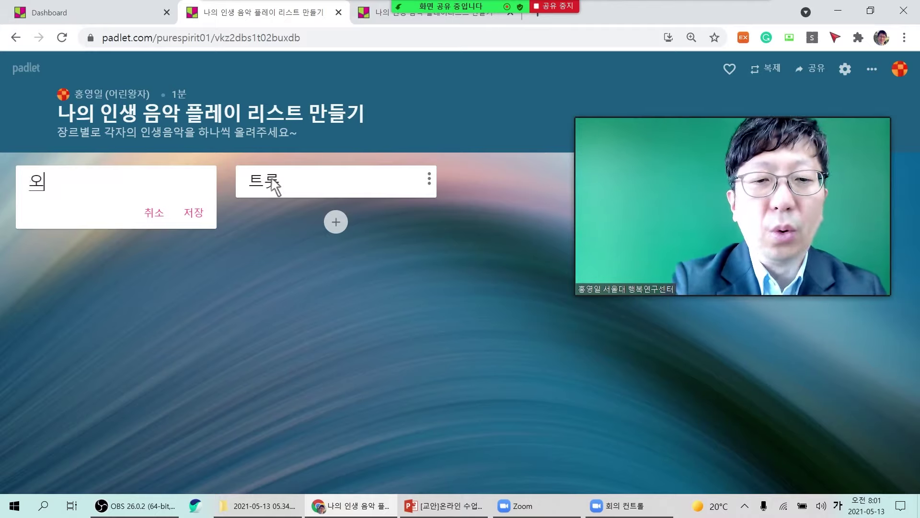
text(ㄹ드)
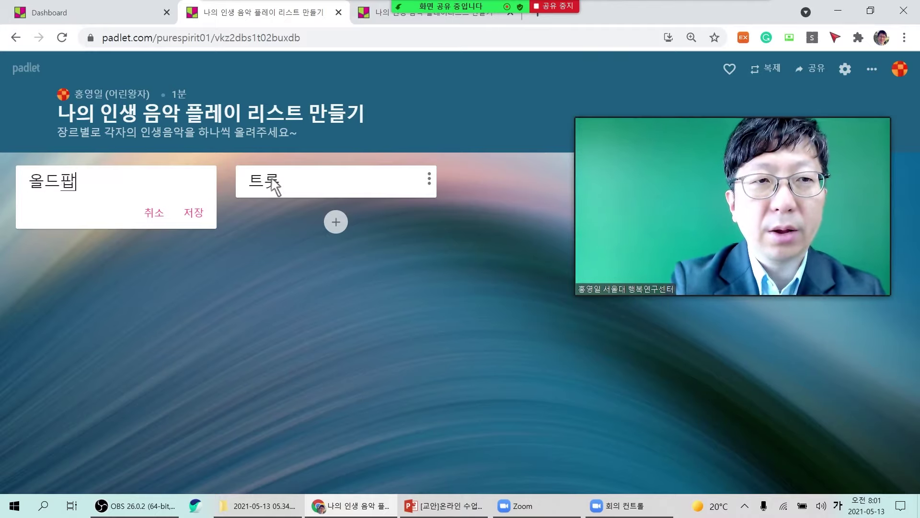
click(194, 212)
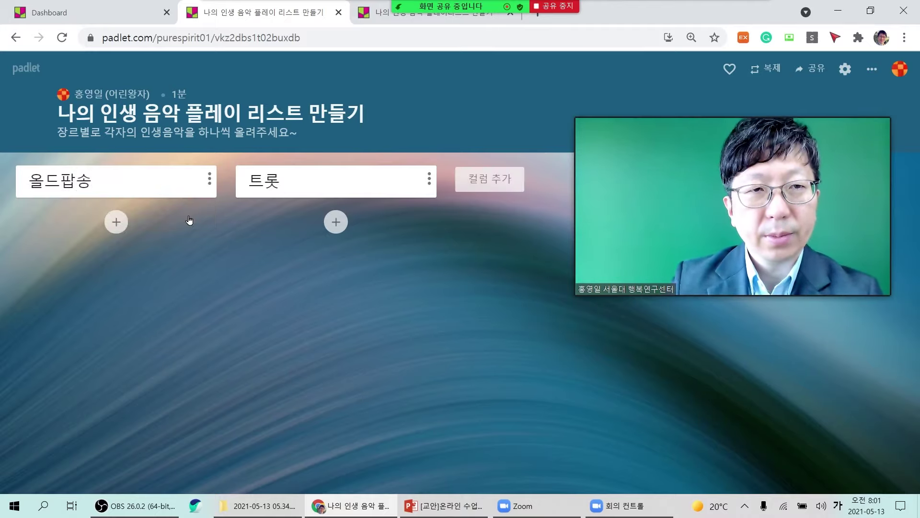
Add two more columns, 발라드 and 국악 퓨전 등.
click(489, 186)
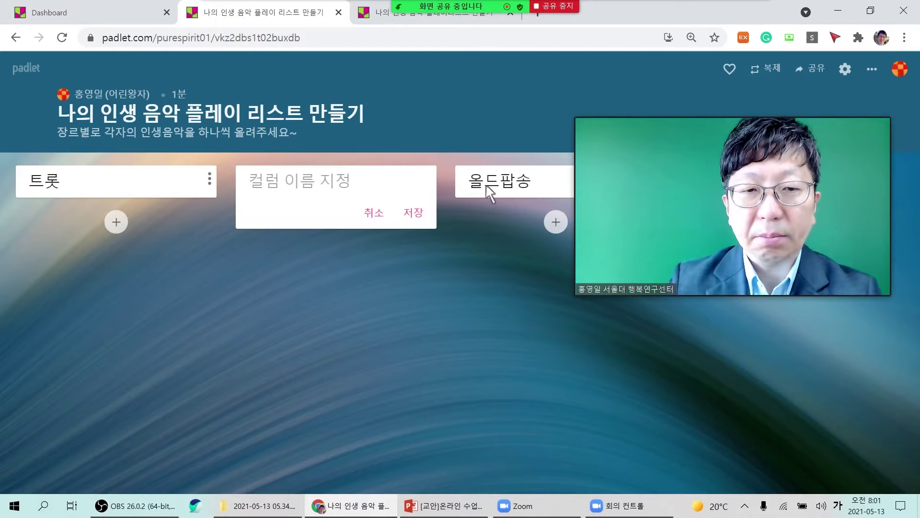
text(발라드)
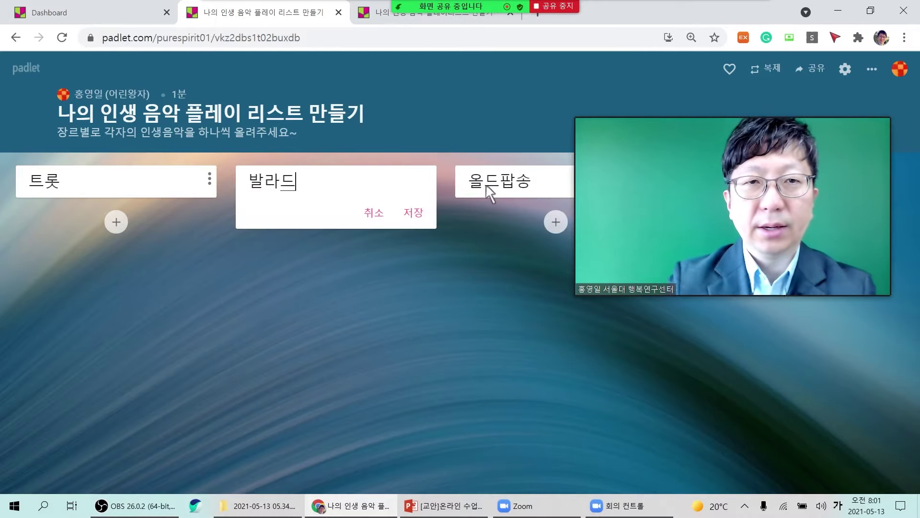
click(408, 214)
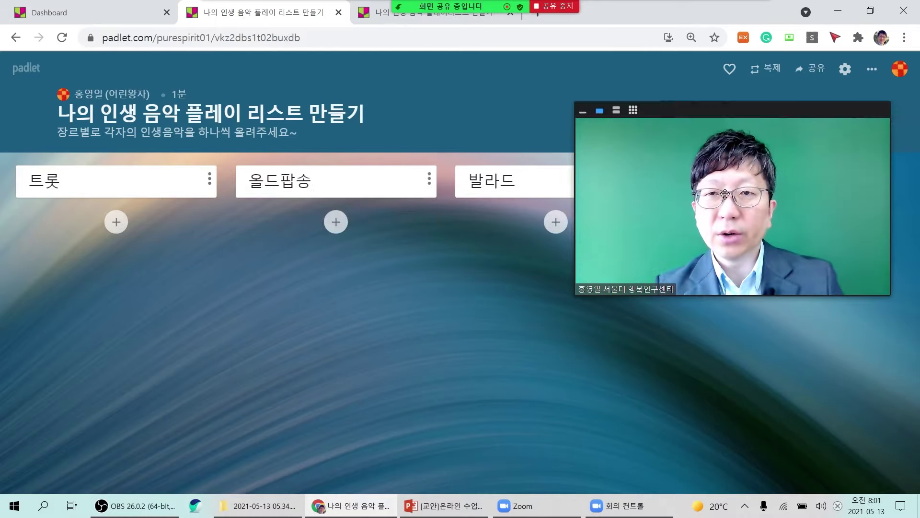
drag(708, 226, 411, 379)
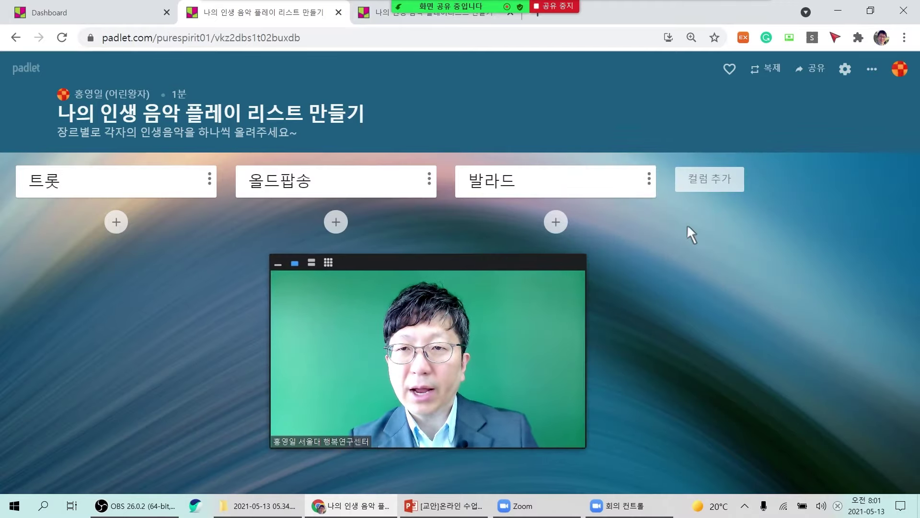
click(711, 181)
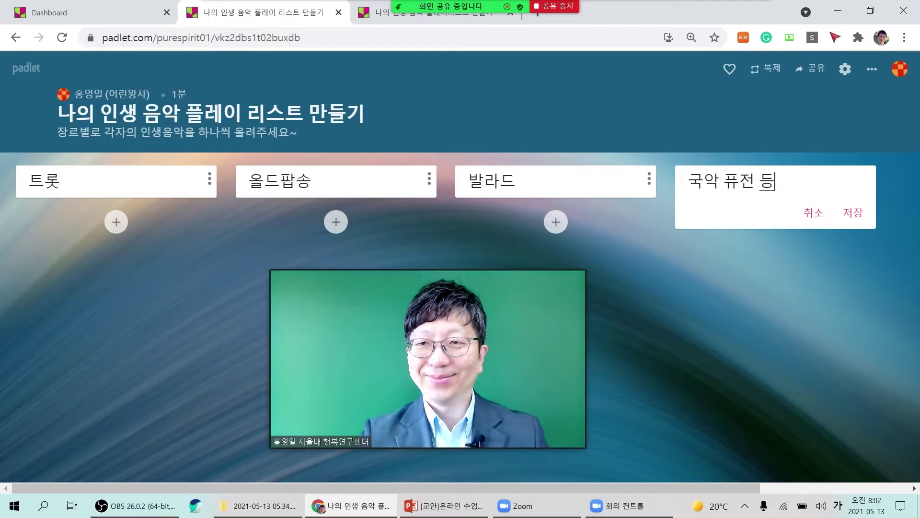
click(862, 222)
mouse_move(448, 411)
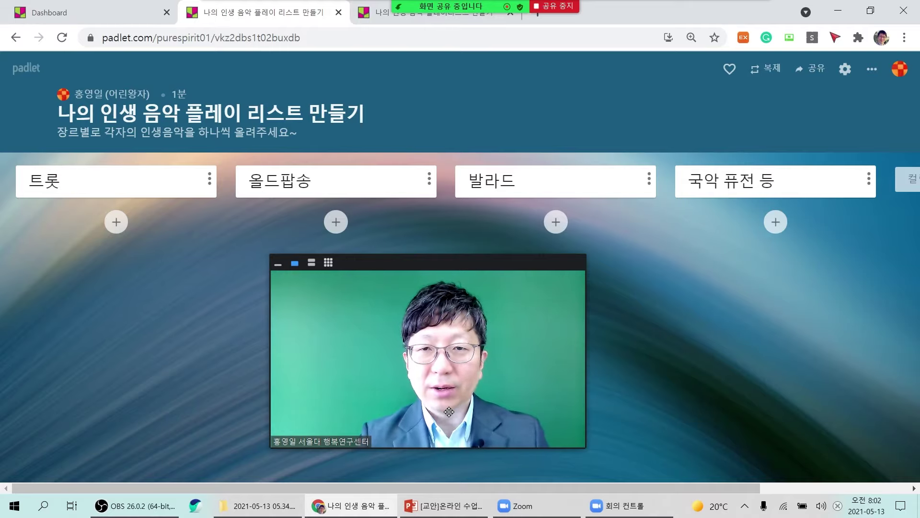
drag(449, 412, 257, 356)
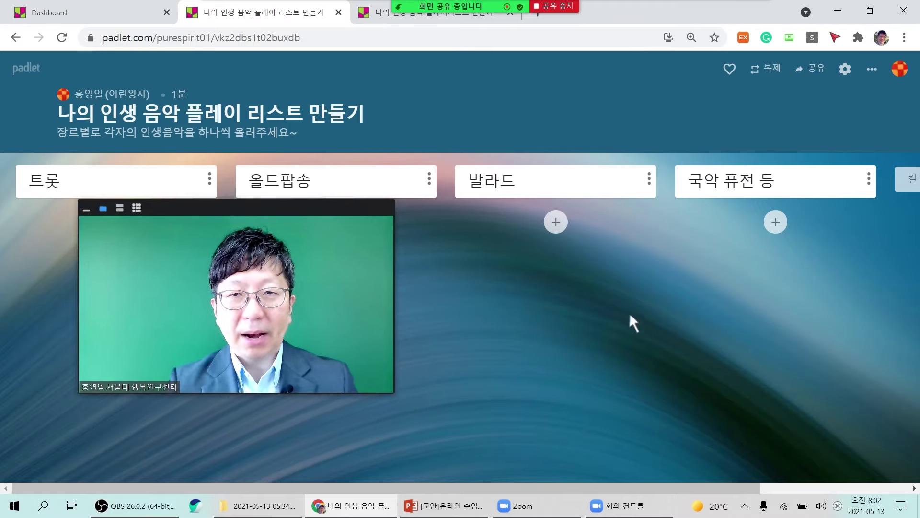
Create a 발라드 post titled 성시경 거리에서 and search the web for that title.
click(558, 229)
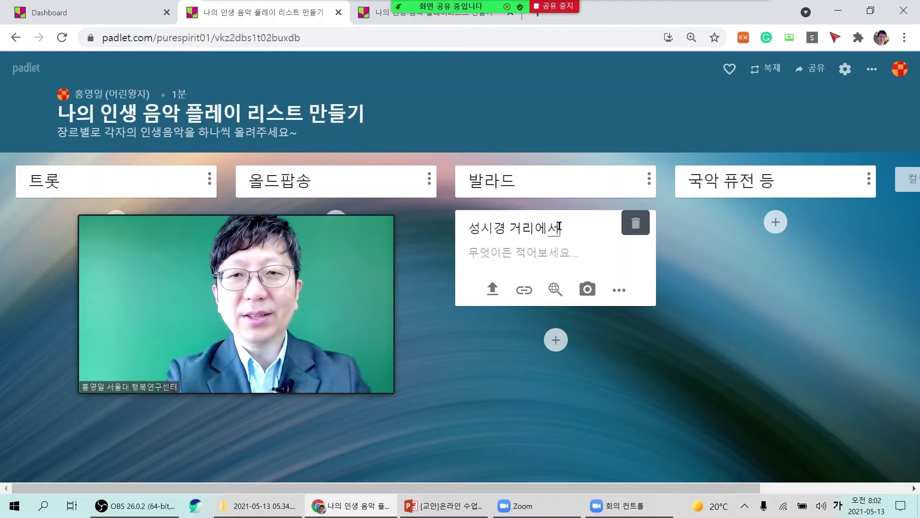
drag(602, 229, 439, 220)
key(ctrl+c)
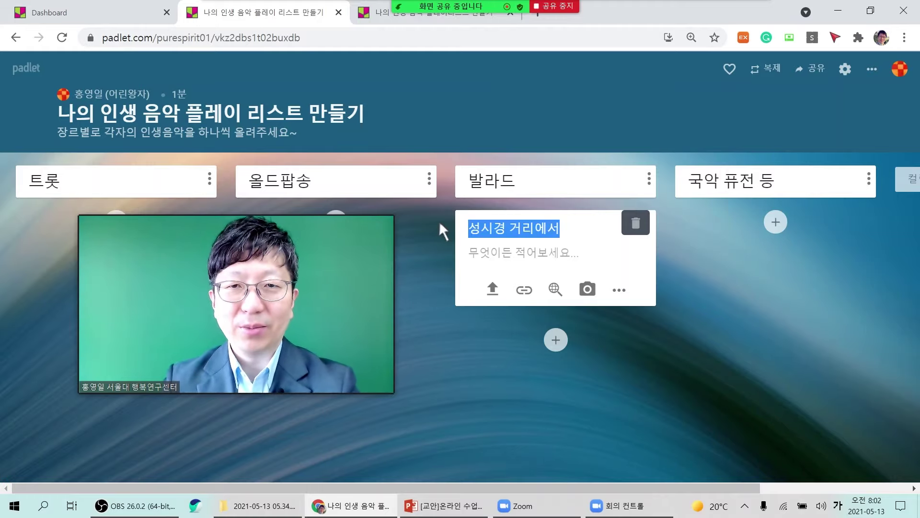
click(569, 266)
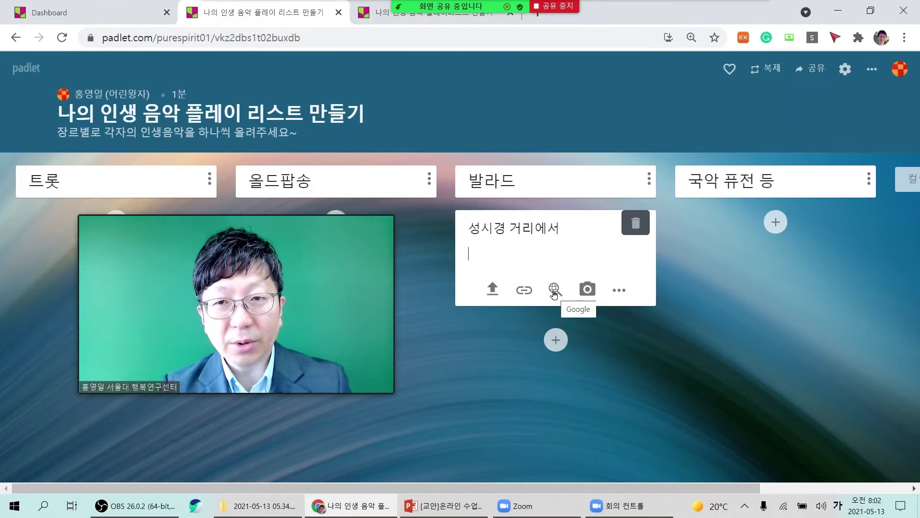
click(554, 290)
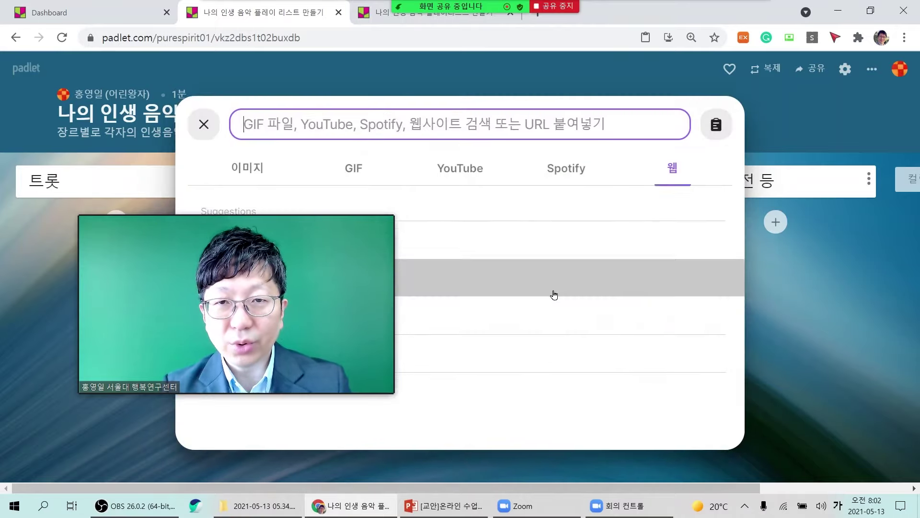
drag(288, 266, 241, 332)
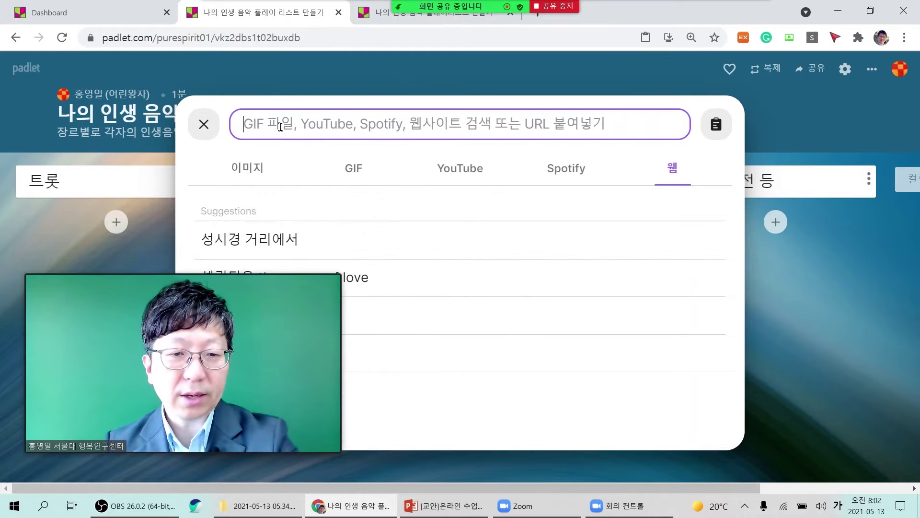
key(ctrl+v)
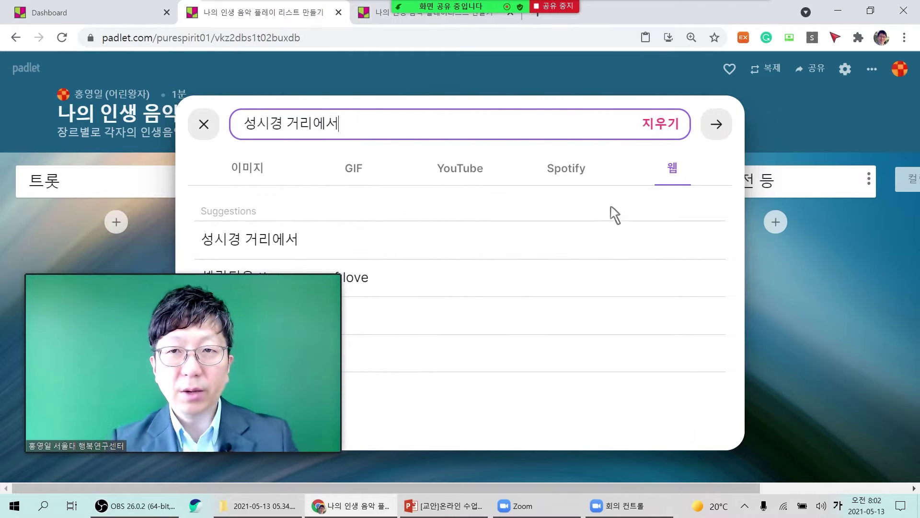
click(712, 129)
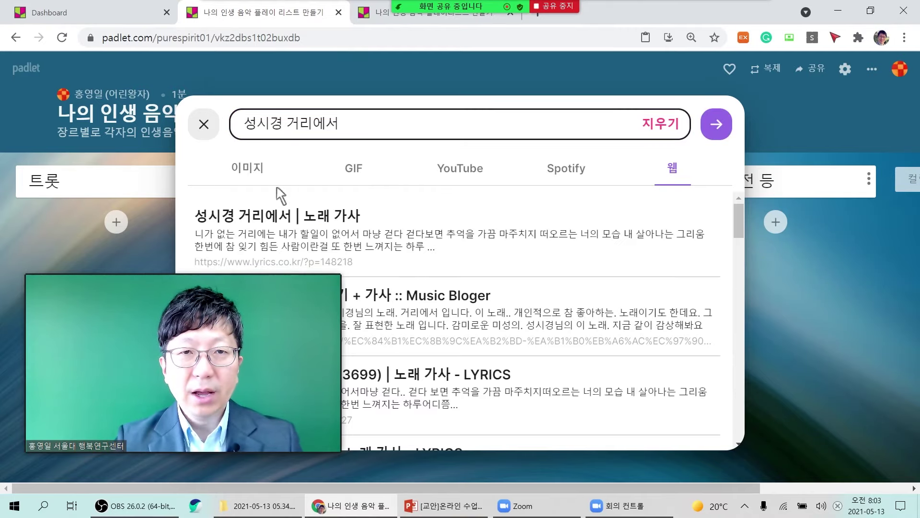
Compare image, GIF and YouTube results, then attach the first YouTube video.
click(248, 168)
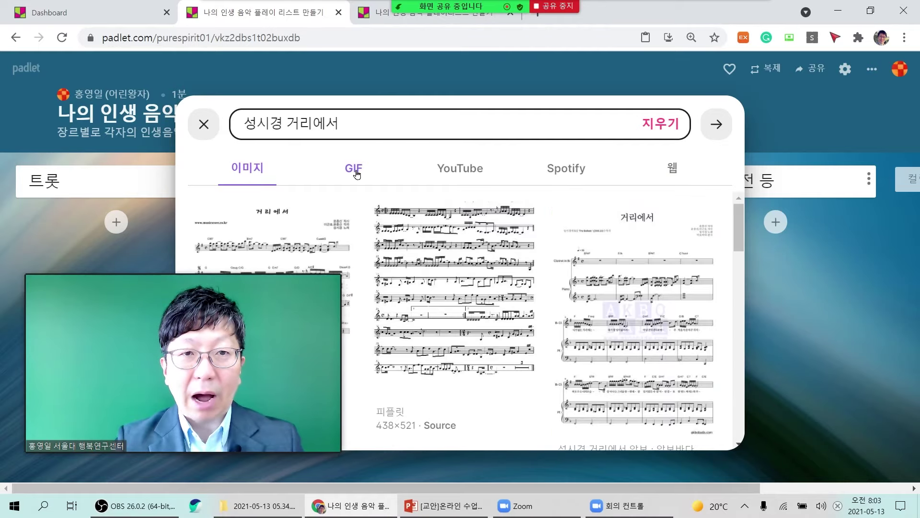
click(355, 172)
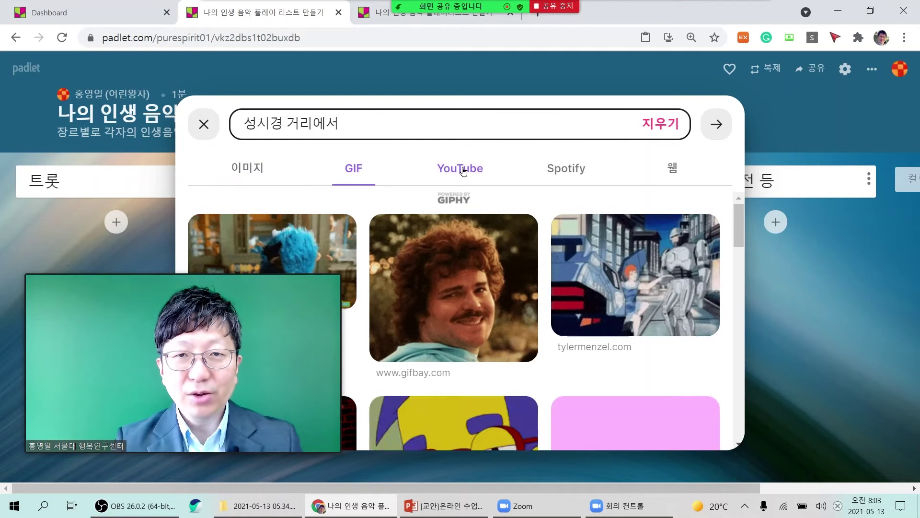
click(462, 171)
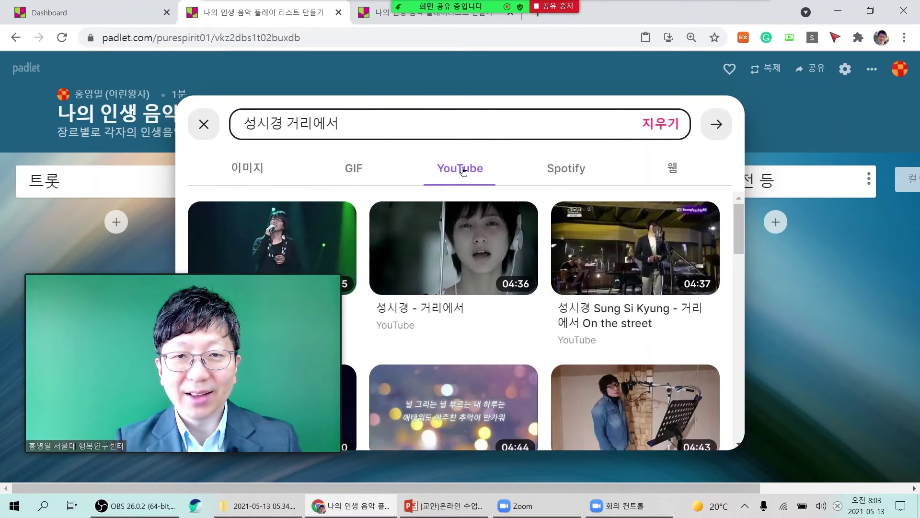
drag(268, 365, 319, 295)
click(312, 271)
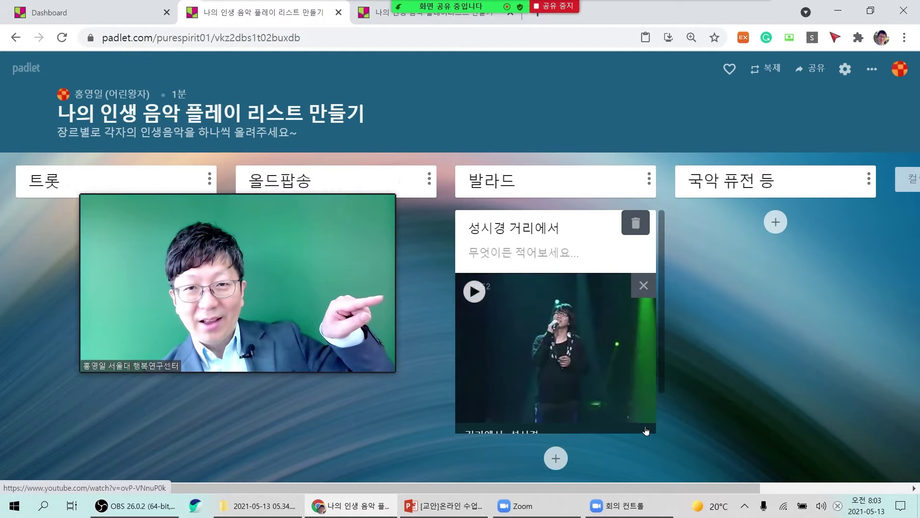
Play the 성시경 거리에서 YouTube video in the 발라드 post briefly, then pause it.
click(477, 295)
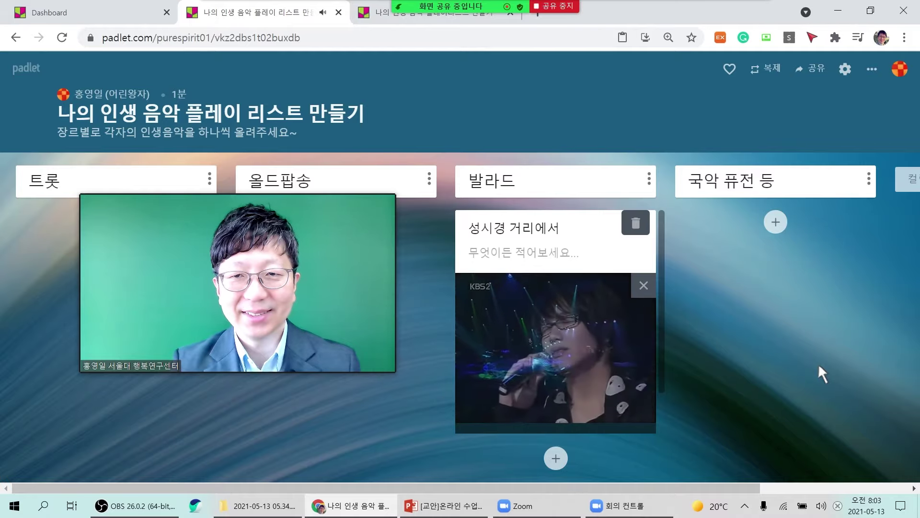
mouse_move(592, 415)
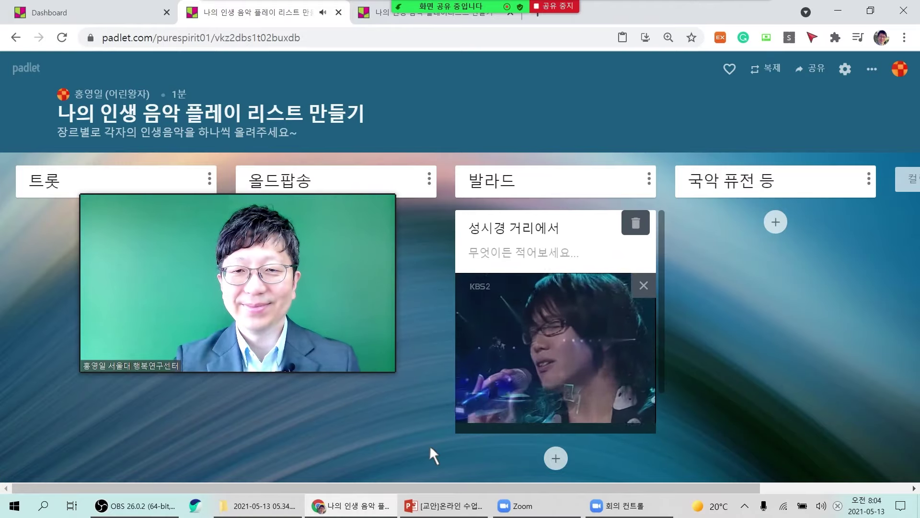
mouse_move(495, 417)
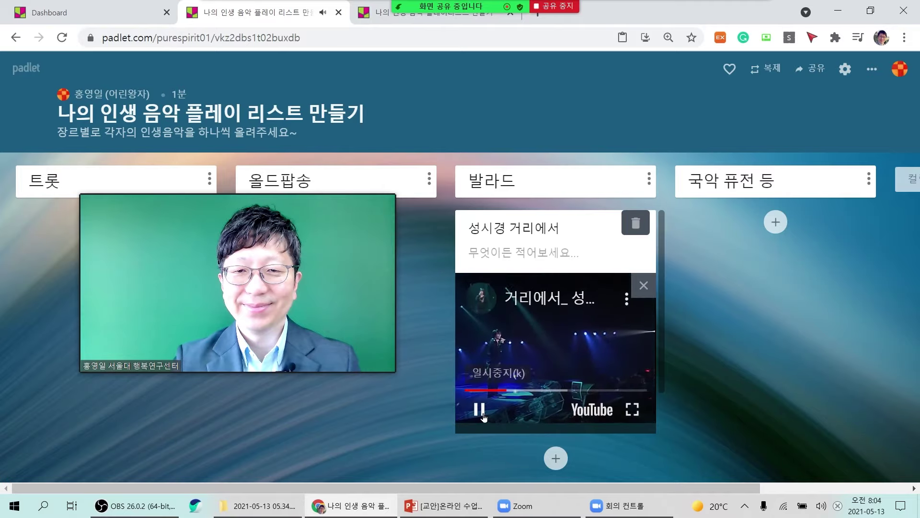
click(480, 410)
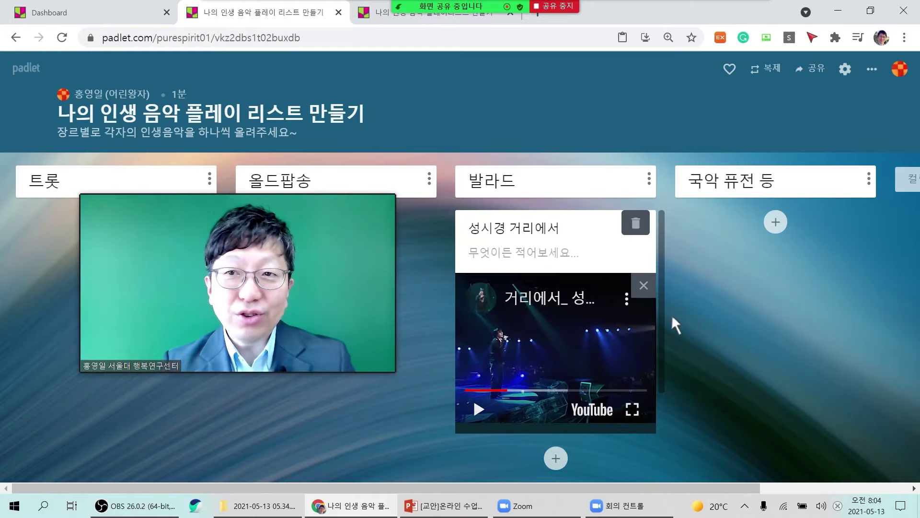
mouse_move(310, 255)
drag(311, 255, 581, 258)
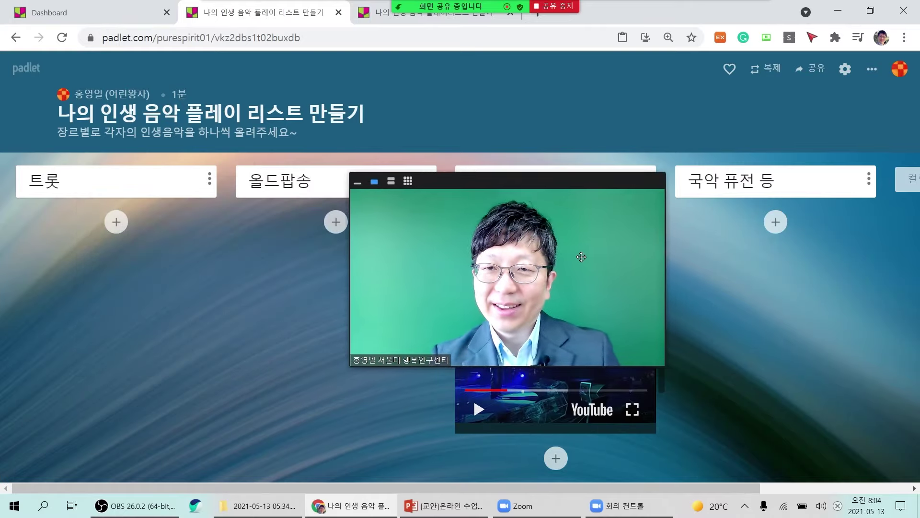
Create a 국악 퓨전 등 post titled 이날치 범 내려온다 and search the web for it.
click(775, 222)
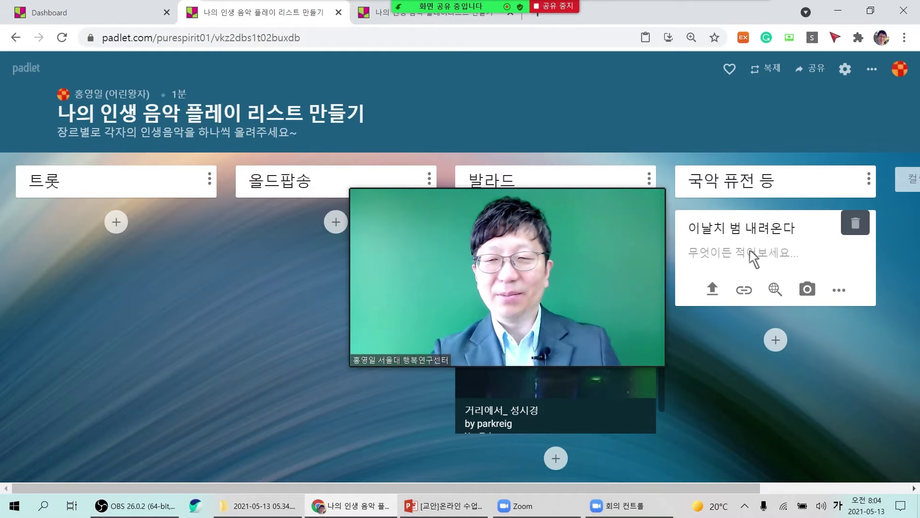
drag(799, 228, 642, 227)
key(ctrl+c)
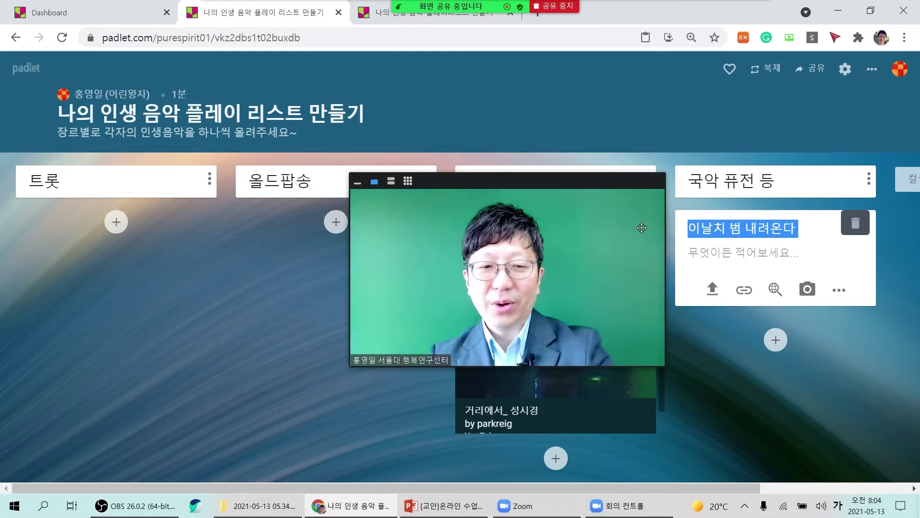
click(774, 289)
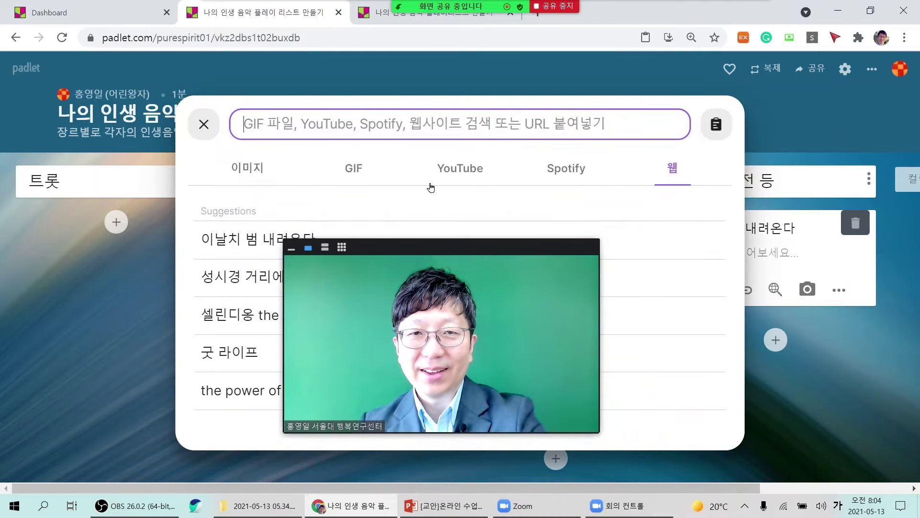
key(ctrl+v)
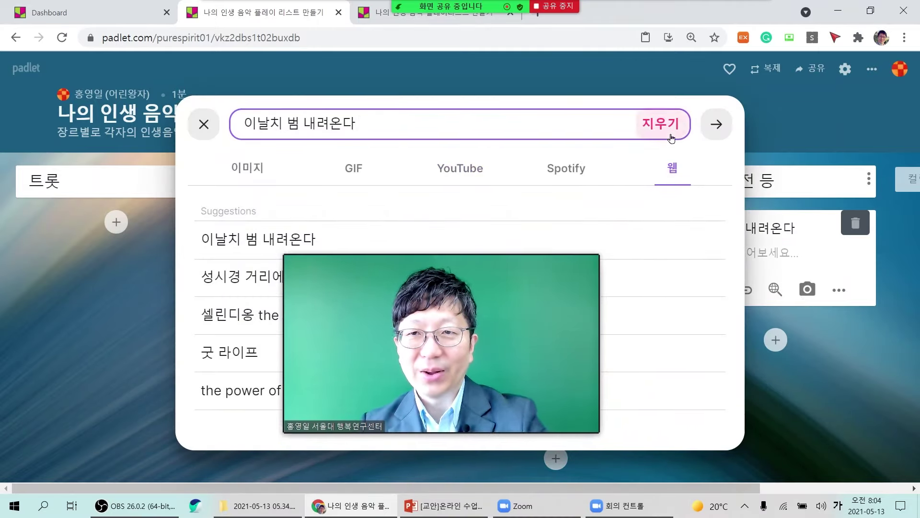
click(715, 126)
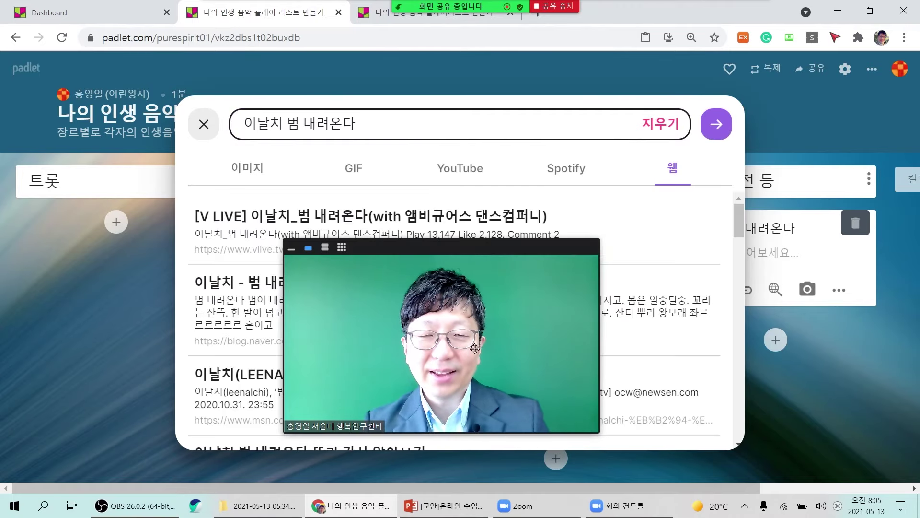
Attach the [온스테이지2.0] 이날치 - 범 내려온다 video from the YouTube results.
click(474, 171)
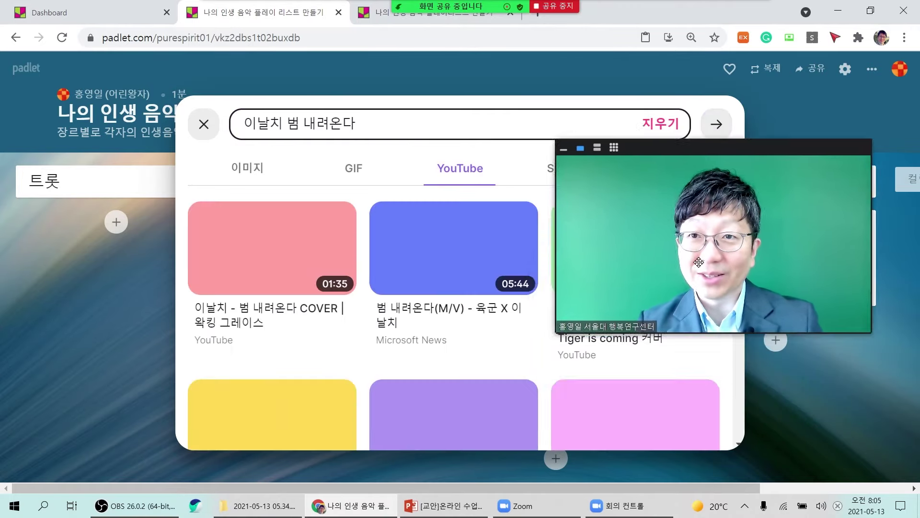
drag(698, 262, 695, 164)
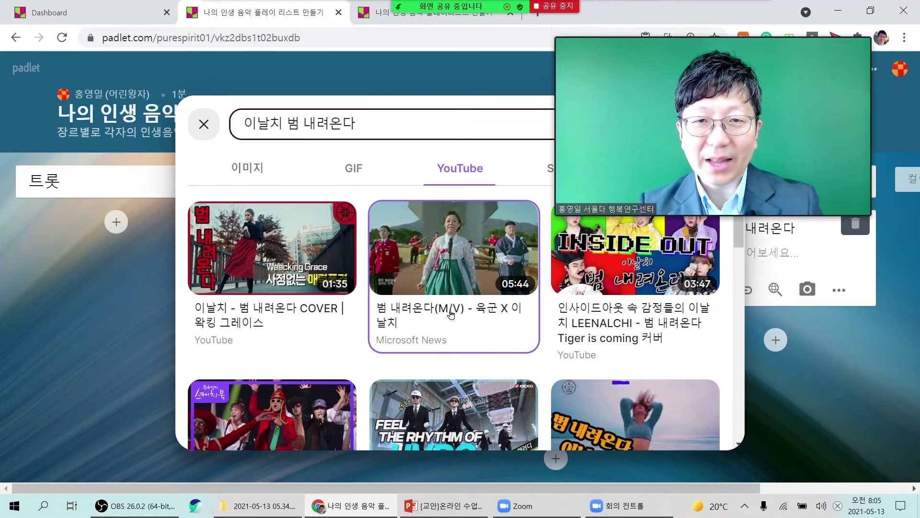
scroll(451, 313, down, 3)
scroll(451, 314, down, 3)
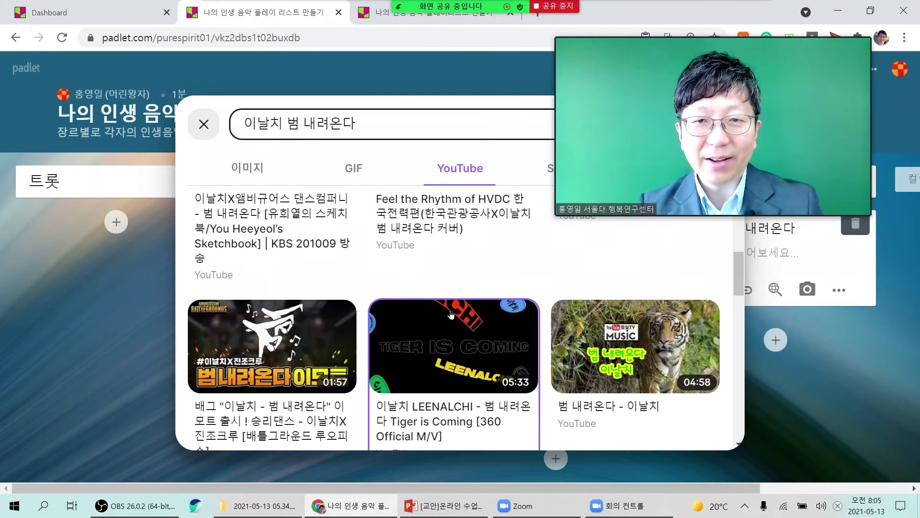
scroll(452, 314, down, 3)
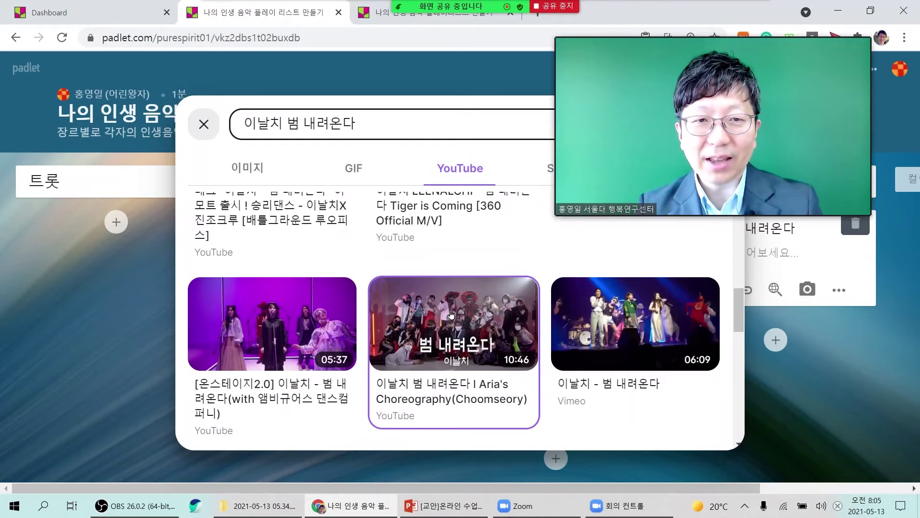
click(260, 320)
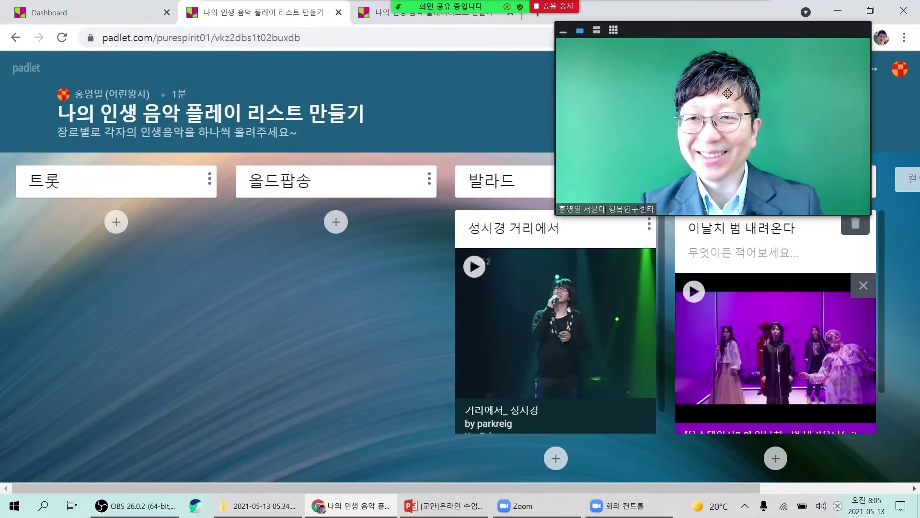
Play the 이날치 범 내려온다 YouTube video in its post and expand the post to full view.
drag(729, 125, 179, 217)
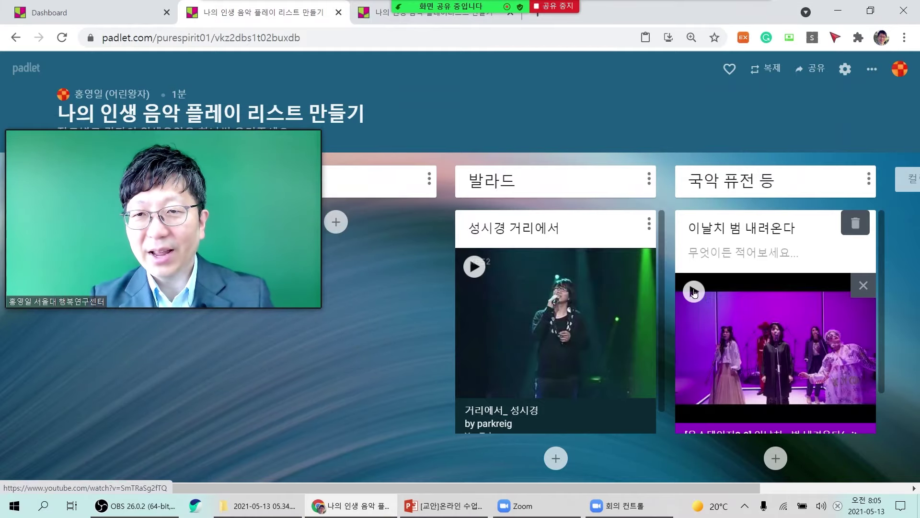
click(743, 314)
click(814, 403)
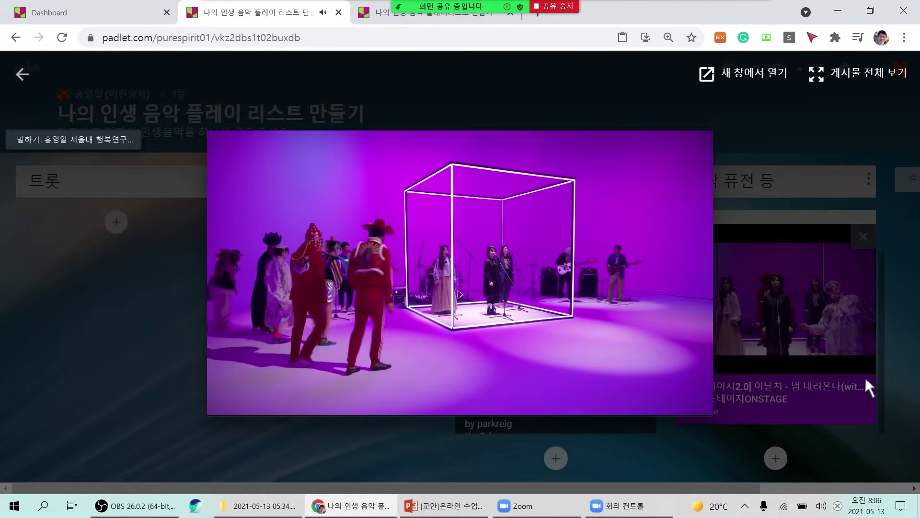
Turn the 이날치 video's volume down and pause its playback.
mouse_move(316, 405)
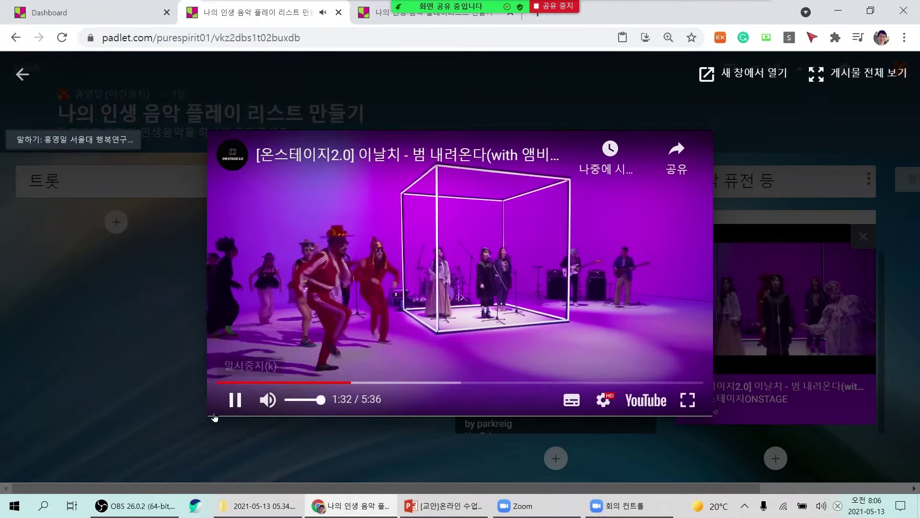
drag(319, 399, 286, 411)
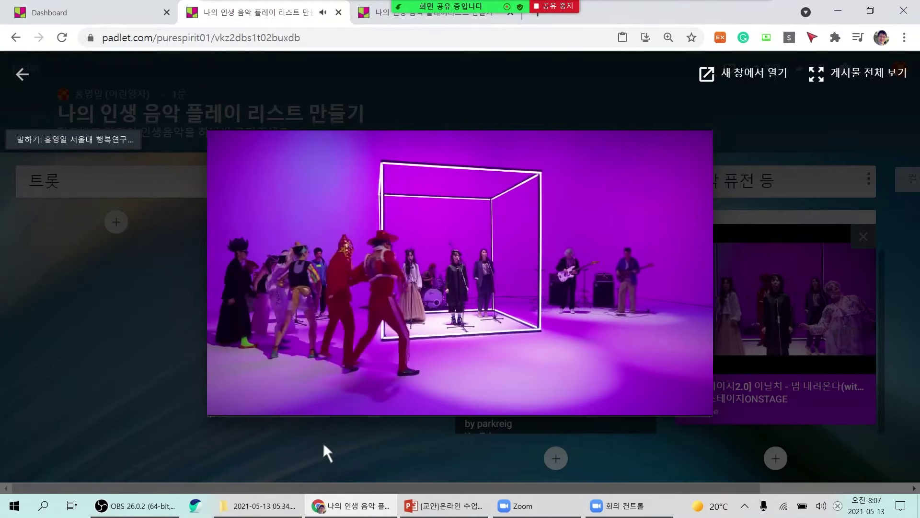
mouse_move(321, 396)
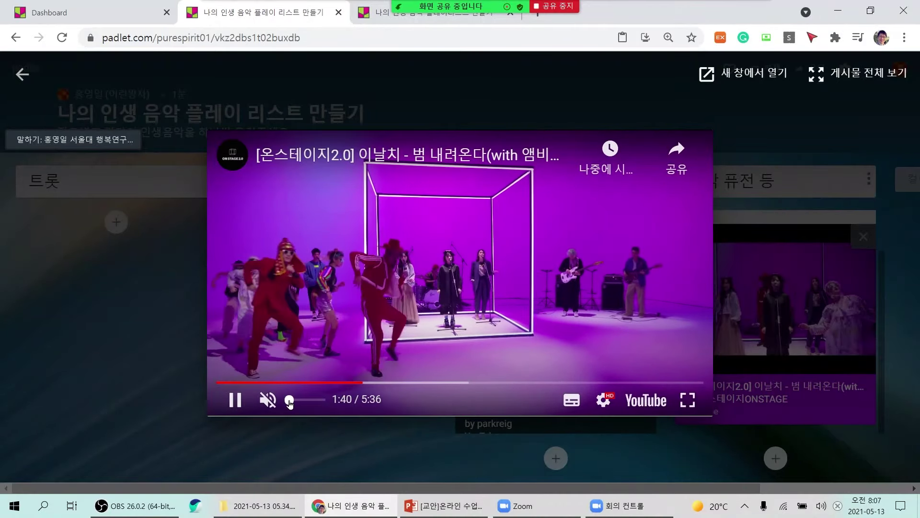
click(234, 401)
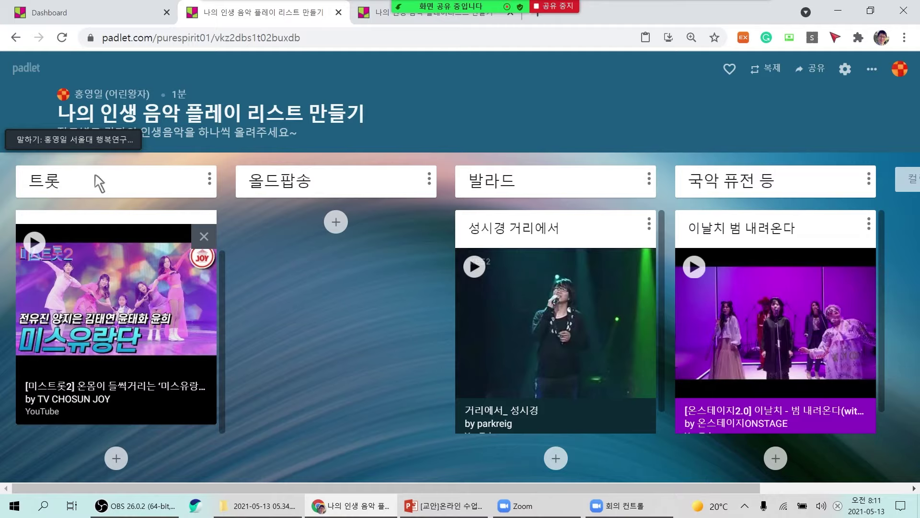
Rename the 트롯 and 올드팝송 columns to 발표 1팀 and 발표 2팀.
click(209, 180)
click(136, 191)
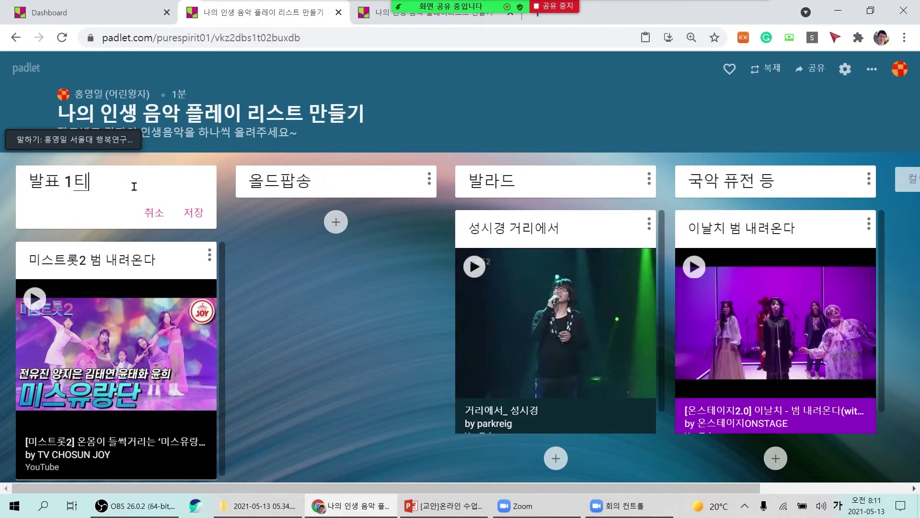
click(189, 211)
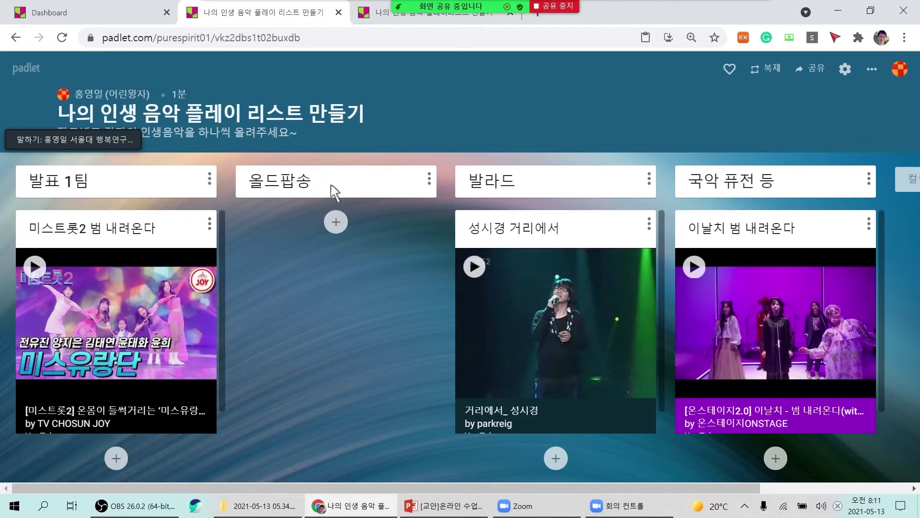
click(429, 180)
click(357, 186)
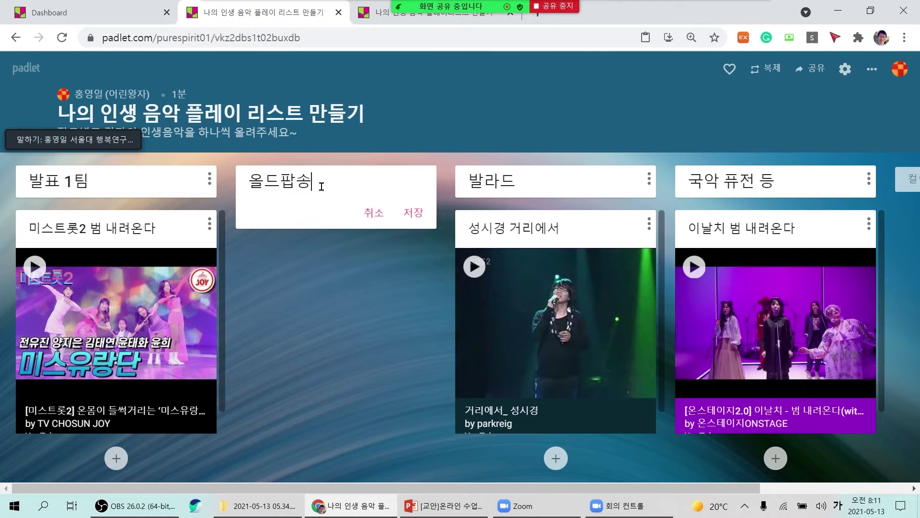
text(표 2)
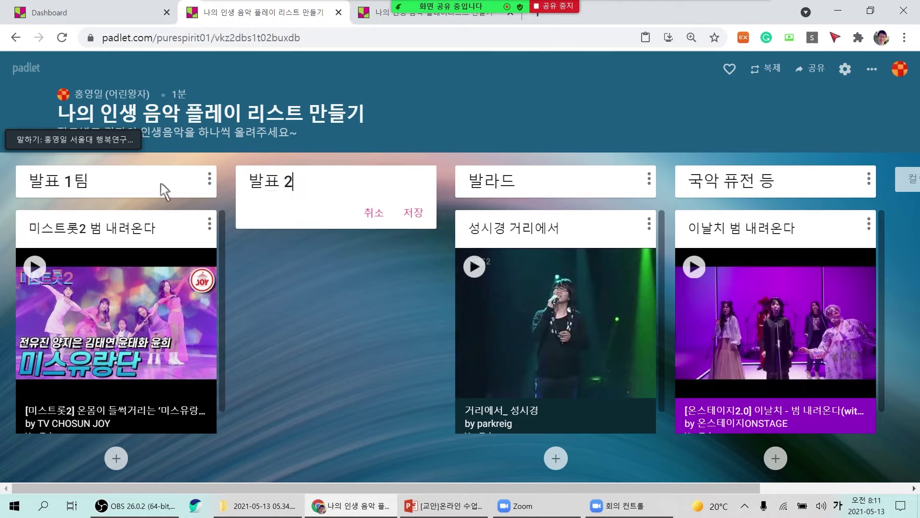
text(팀)
click(410, 213)
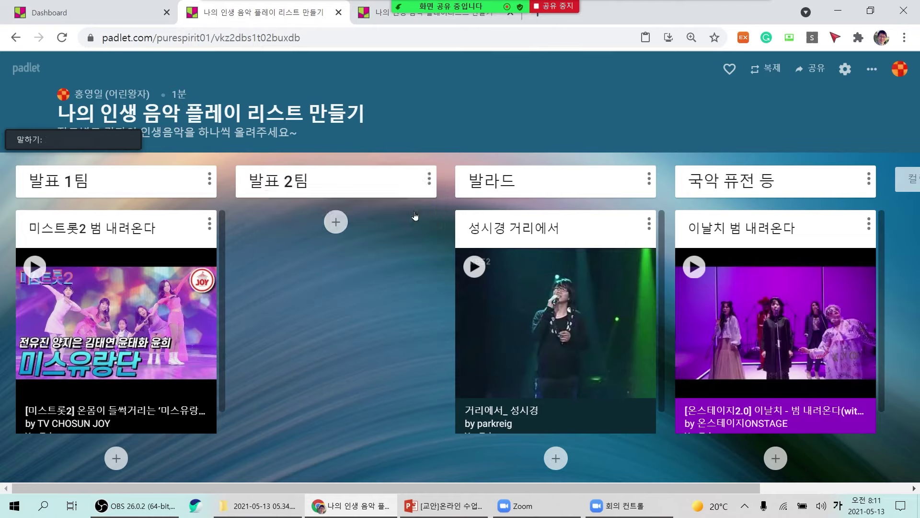
Rename the 발라드 and 국악 퓨전 등 columns to 발표 3팀 and 발표 4팀.
click(650, 181)
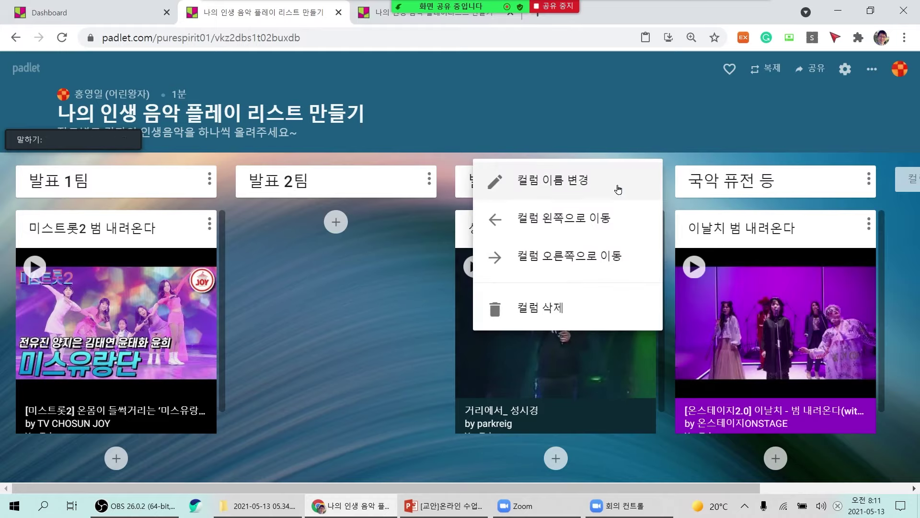
click(577, 184)
text(발표 3팀)
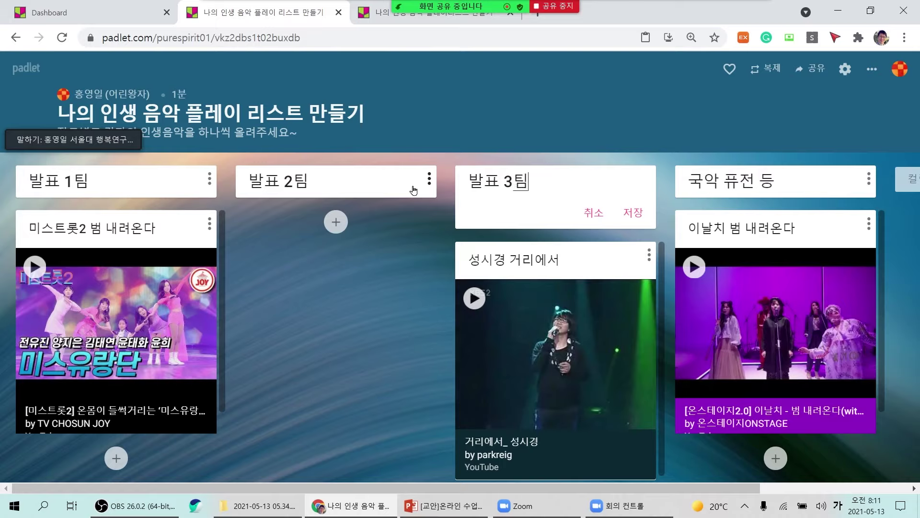
click(633, 212)
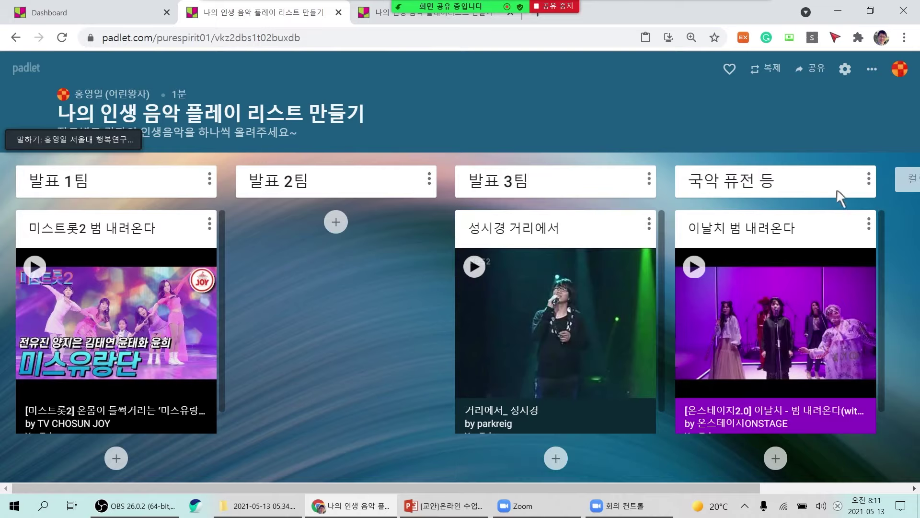
click(869, 181)
click(796, 180)
drag(786, 181, 568, 188)
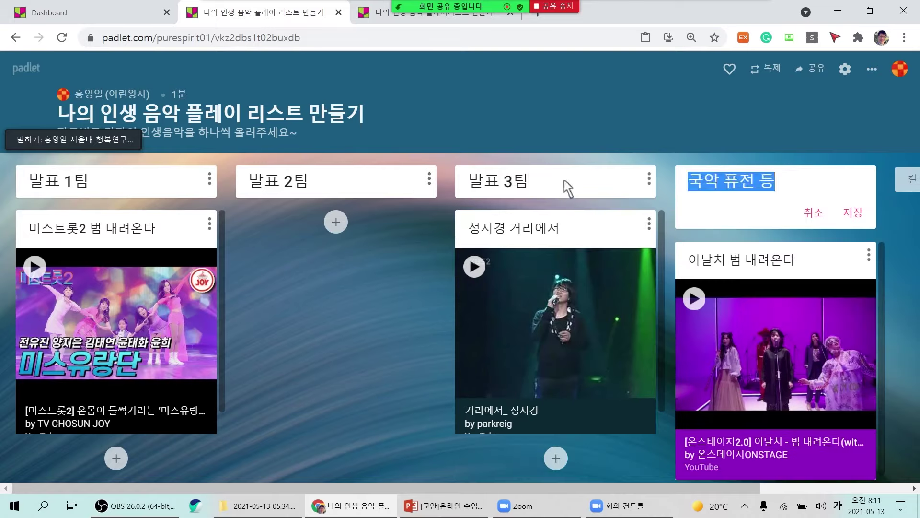
text(밸)
text(표 )
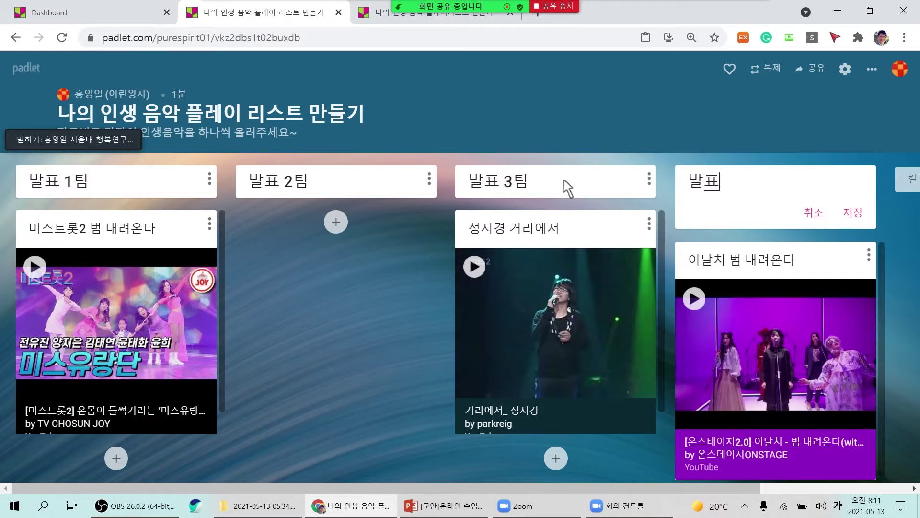
text(4티)
click(852, 213)
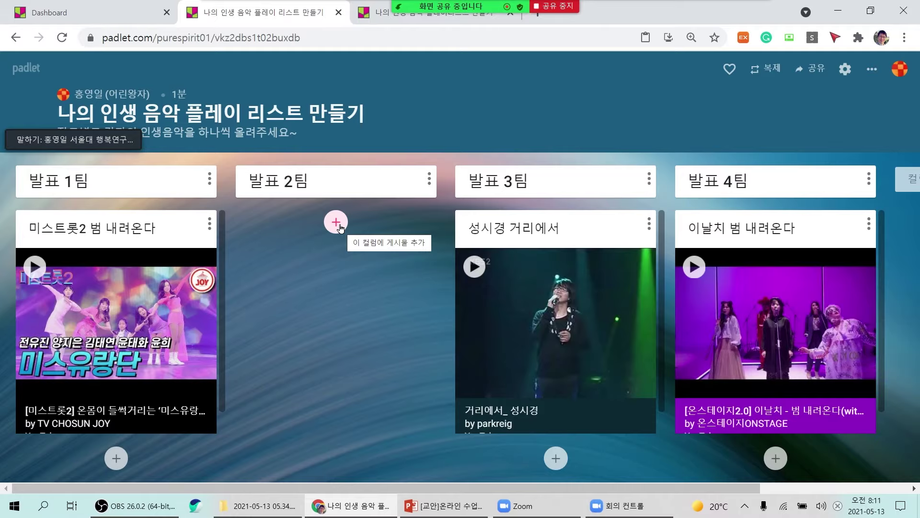
Add a post titled 미니 발표 under 발표 2팀 and bring up its attachment choices.
click(337, 223)
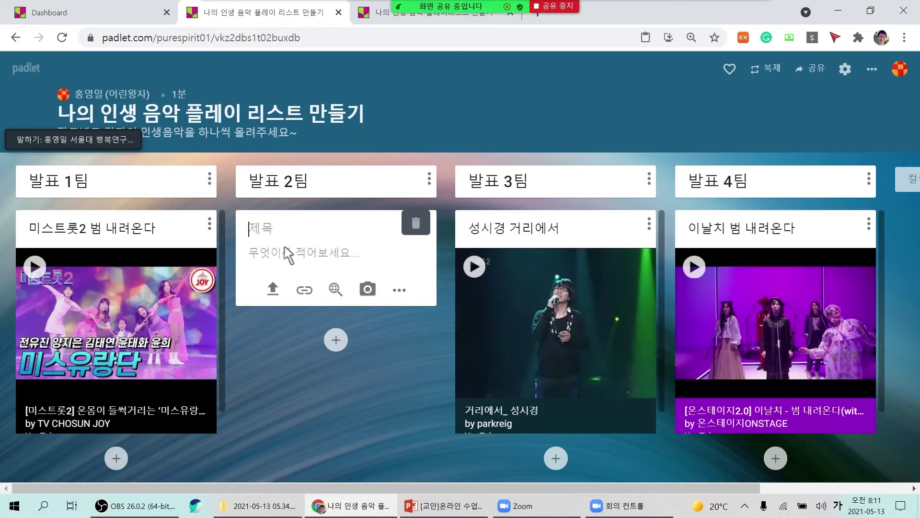
text(미니 배)
text(표)
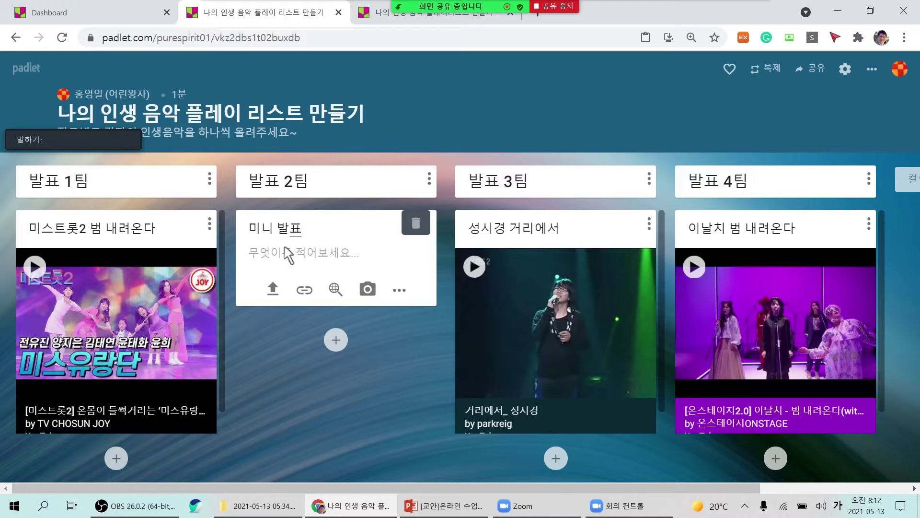
click(335, 256)
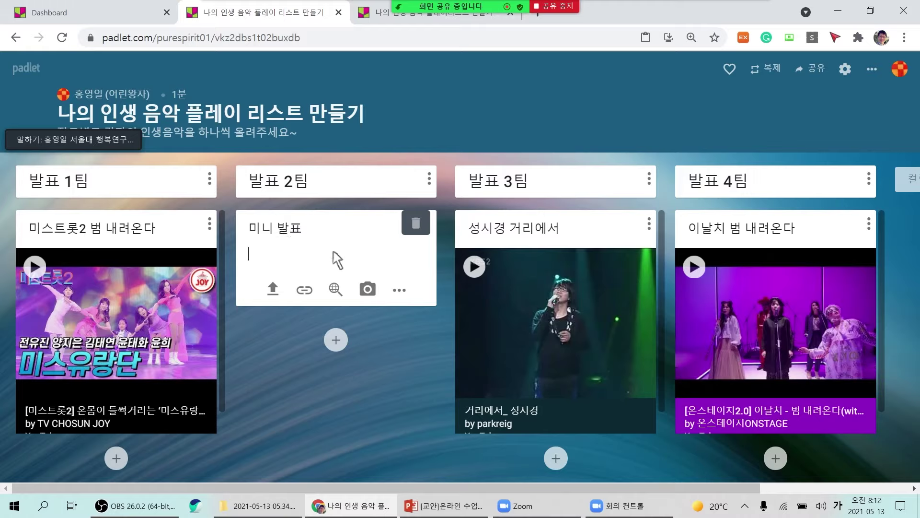
click(403, 297)
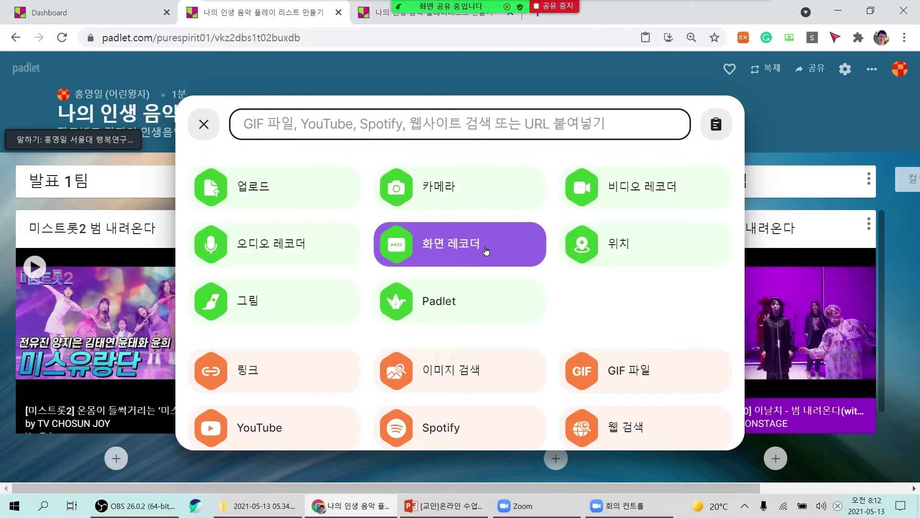
Choose the 화면 레코더 screen-recorder attachment for the 미니 발표 post.
click(31, 124)
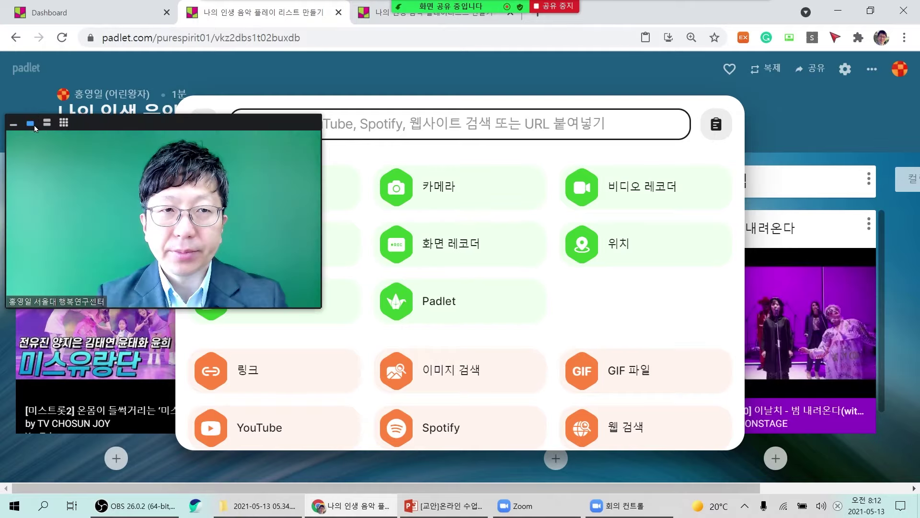
drag(119, 133, 146, 131)
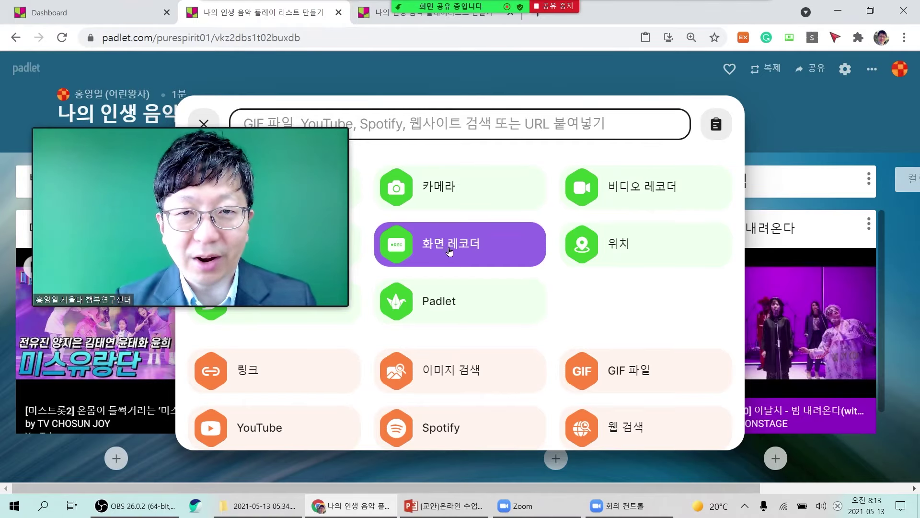
click(450, 251)
drag(274, 246, 283, 417)
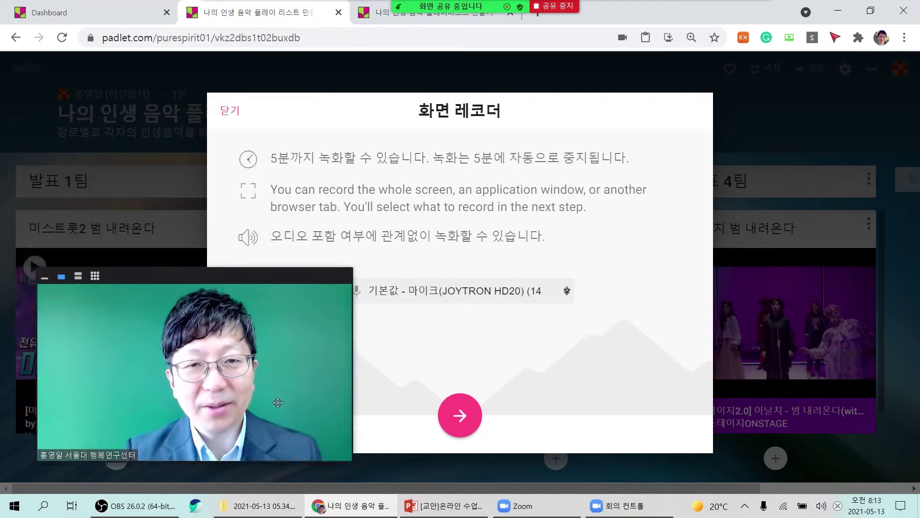
Browse the shareable windows, then share the entire screen with audio to start recording.
click(459, 416)
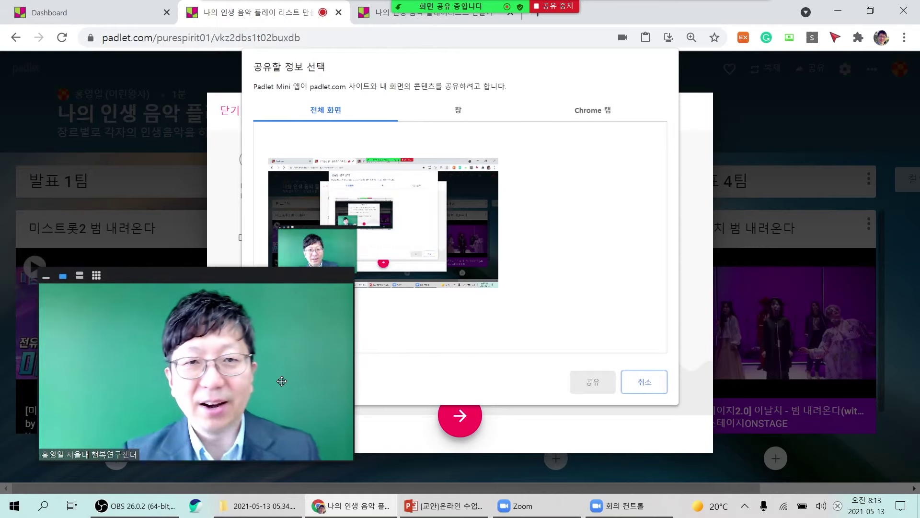
drag(282, 381, 835, 245)
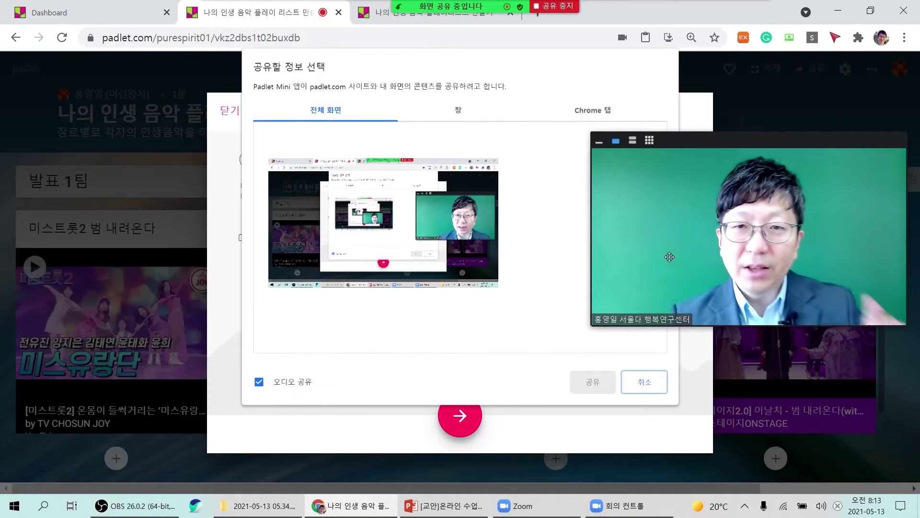
click(447, 240)
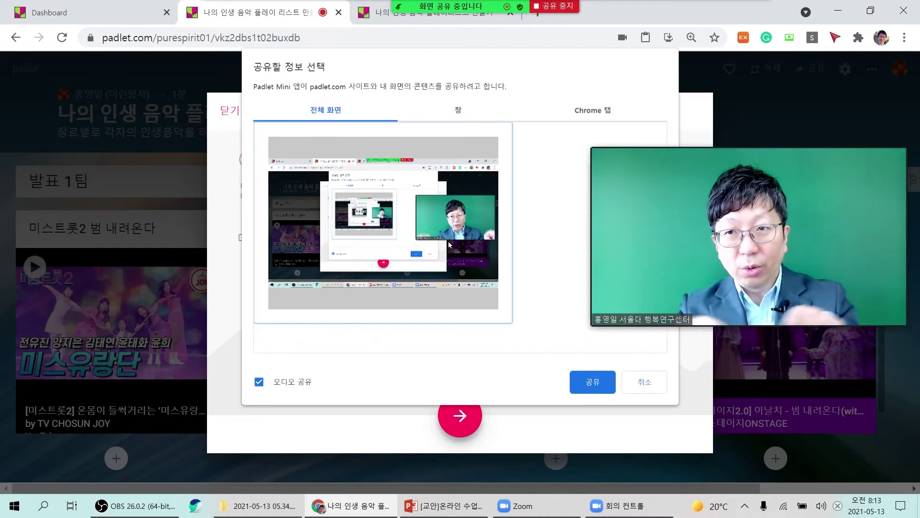
click(458, 114)
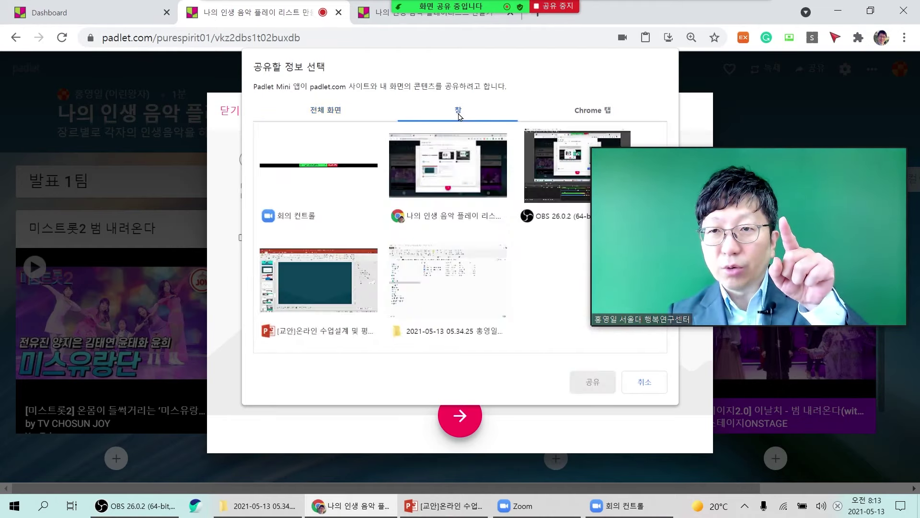
click(421, 189)
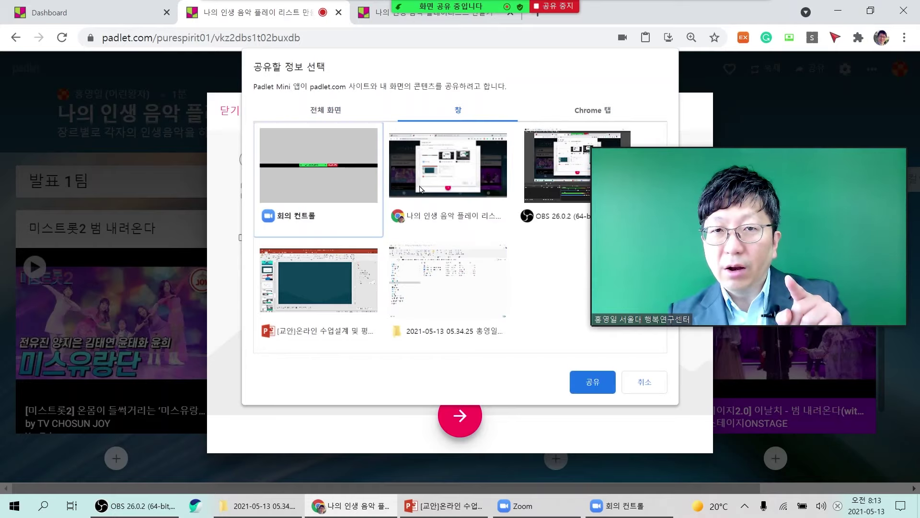
click(534, 211)
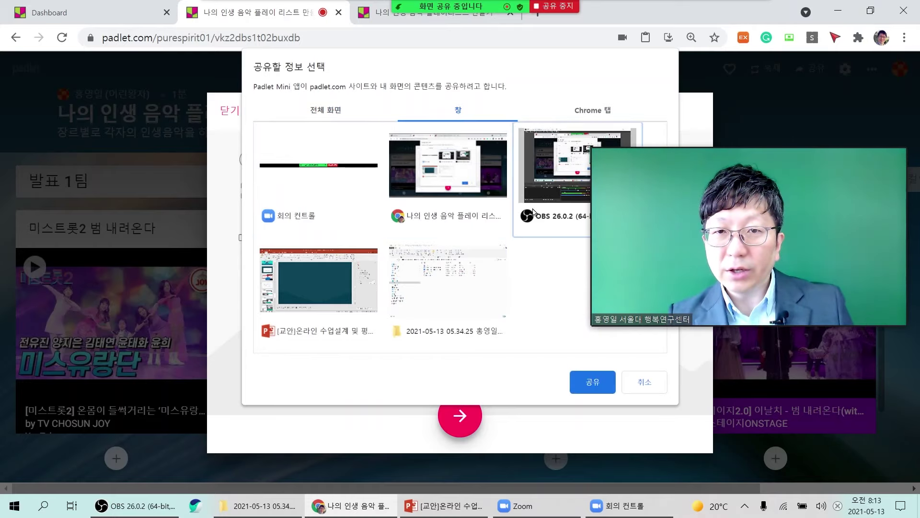
click(451, 293)
click(304, 310)
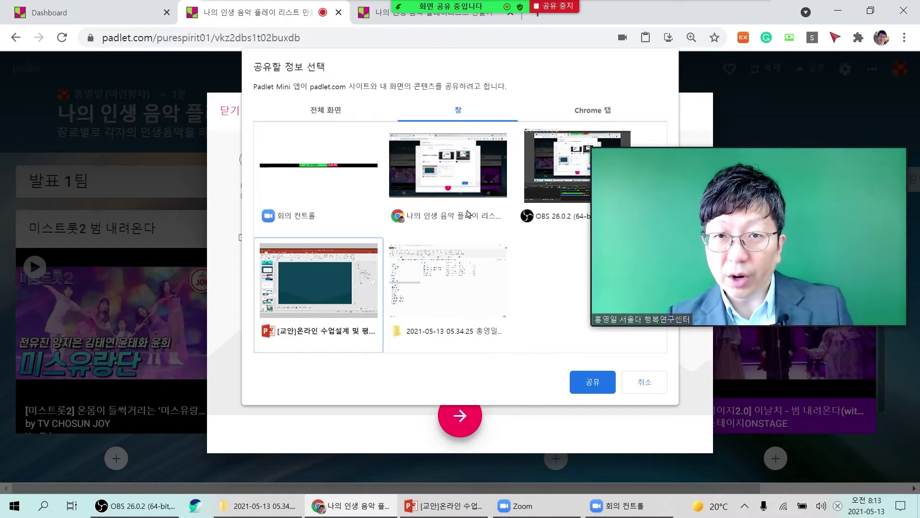
click(468, 191)
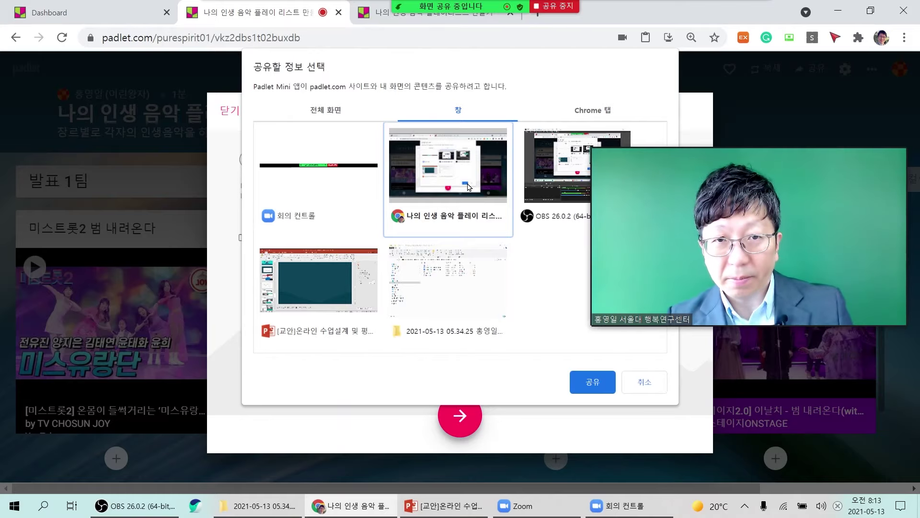
click(330, 115)
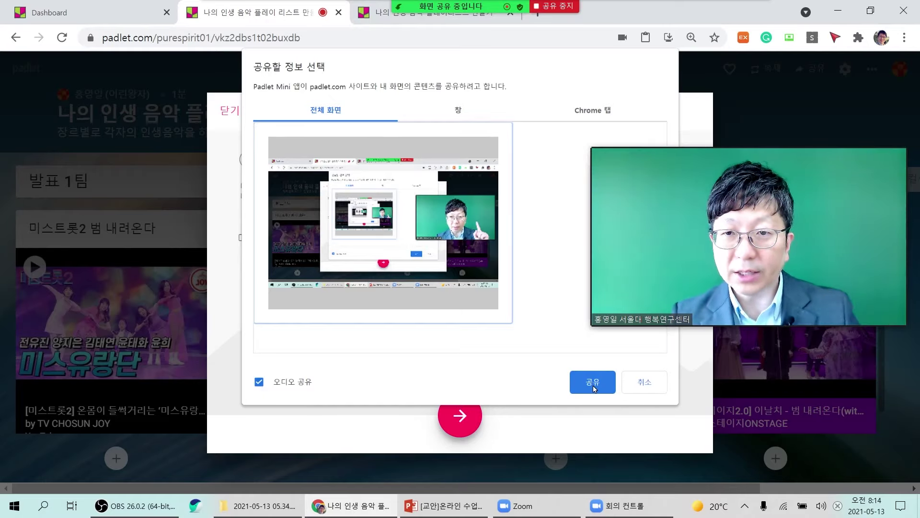
click(593, 386)
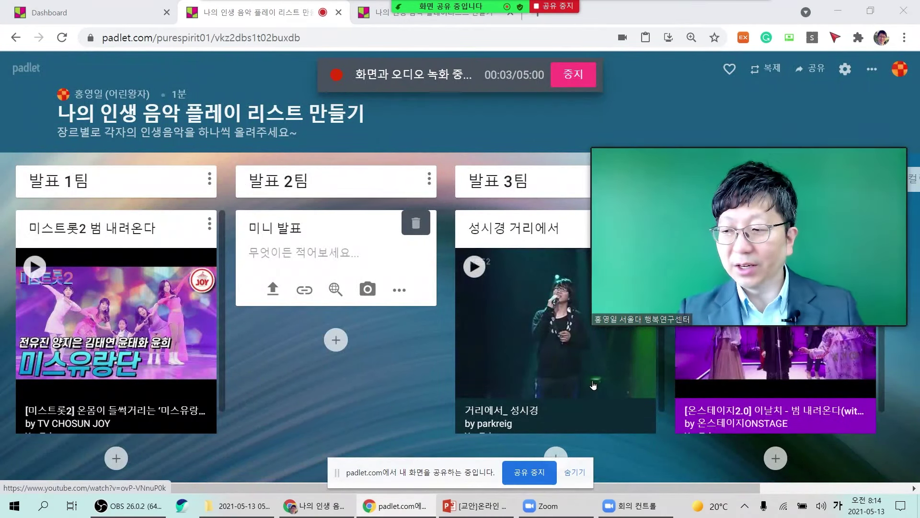
Bring the PowerPoint lesson deck in front of the browser while recording continues.
drag(787, 260, 551, 223)
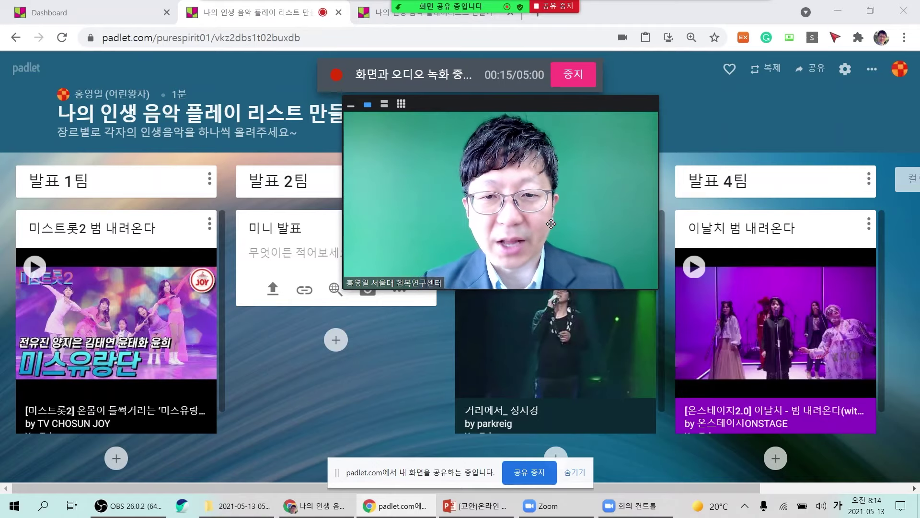
click(493, 512)
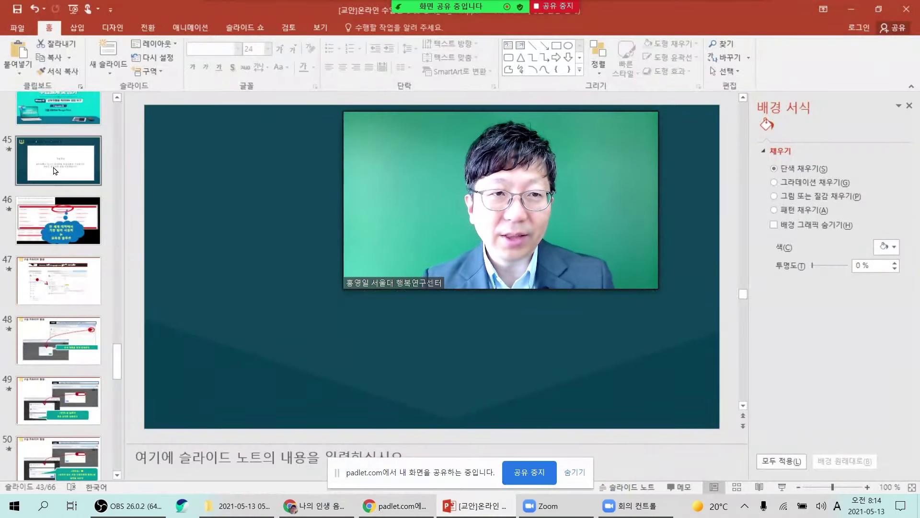
Go to slide 33 about Padlet templates in the slide thumbnails.
scroll(53, 175, up, 2)
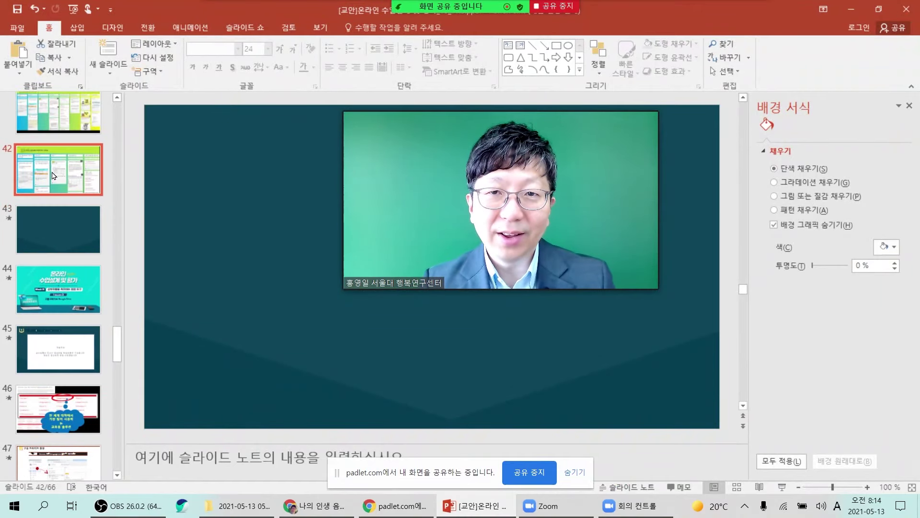
scroll(53, 216, up, 3)
click(50, 253)
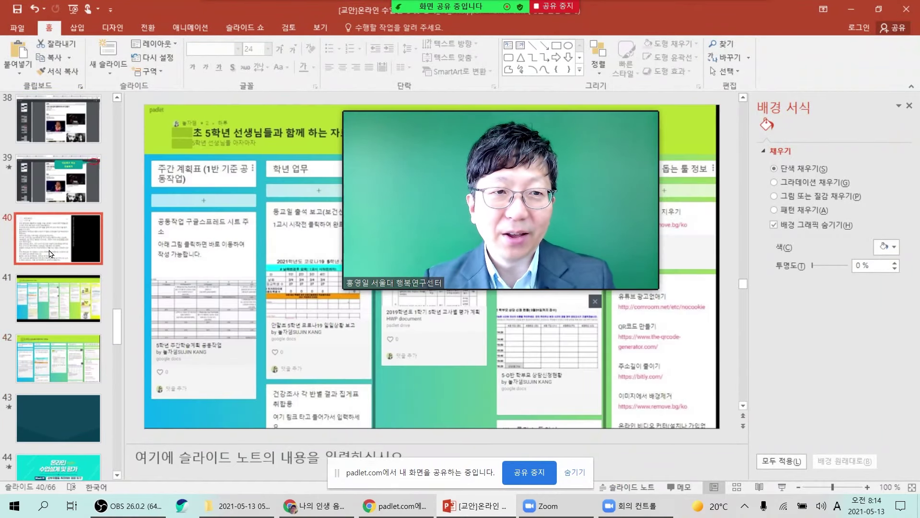
click(67, 192)
scroll(72, 216, up, 4)
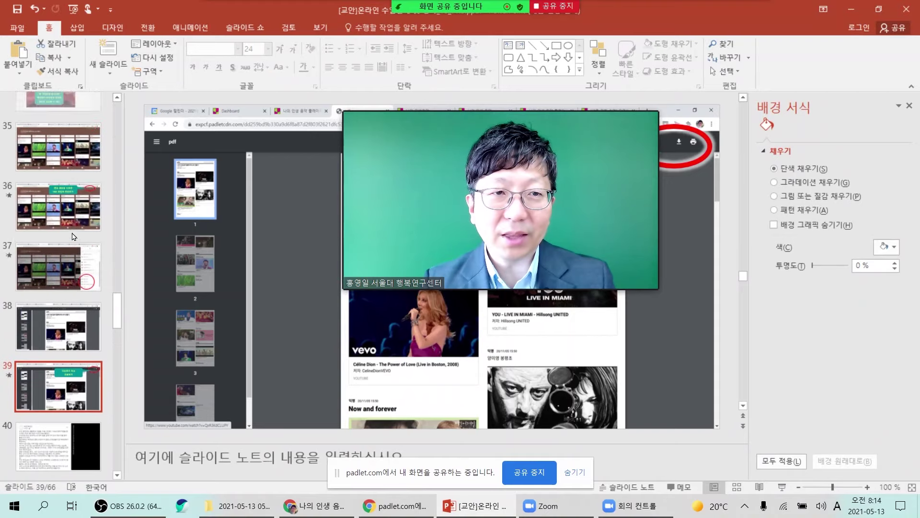
scroll(72, 230, up, 3)
click(71, 203)
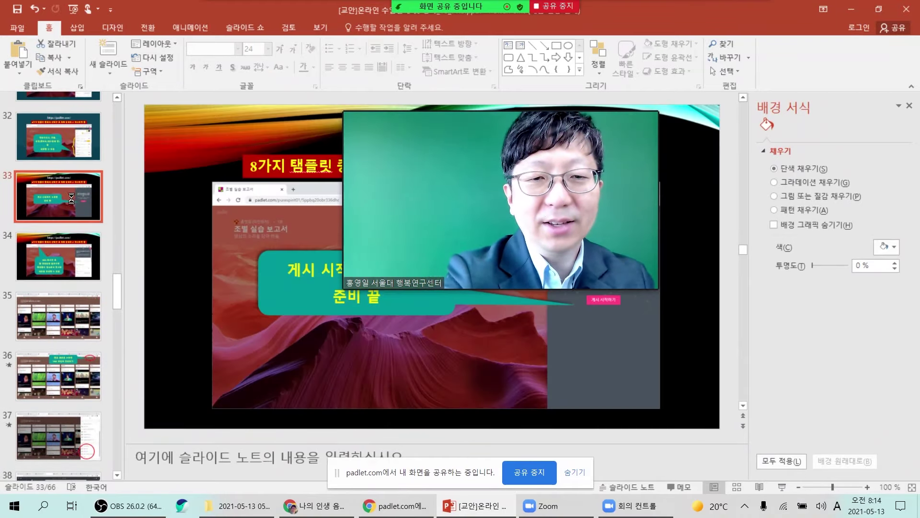
Present slide 33 from the current slide, advance it, stop the padlet.com share, and exit.
key(shift+F5)
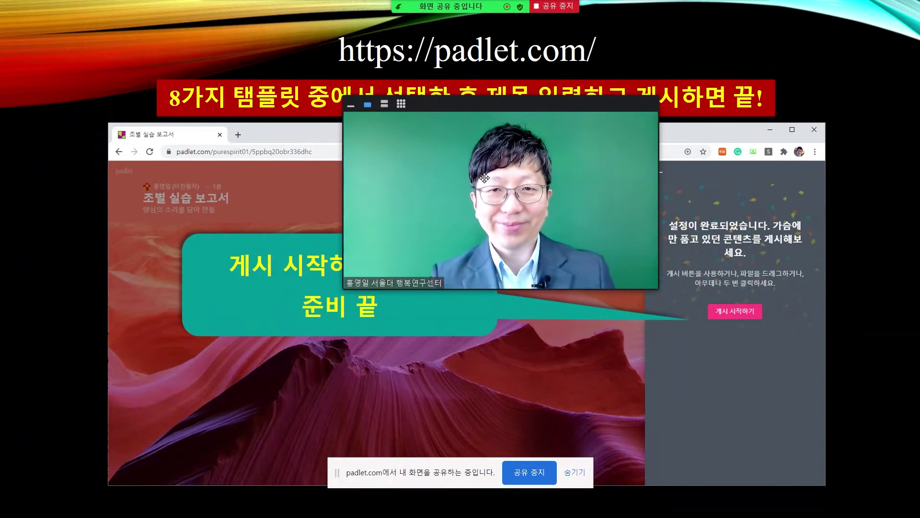
drag(480, 177, 157, 352)
click(698, 379)
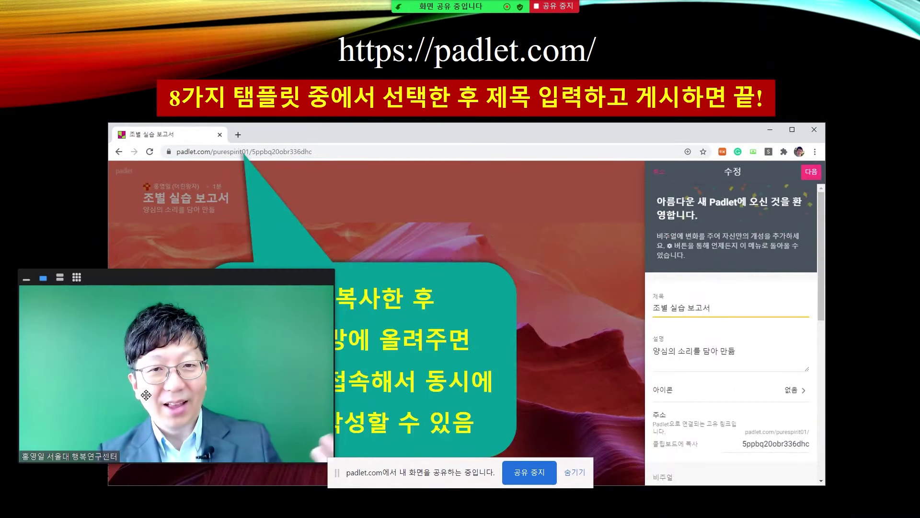
drag(145, 400, 565, 376)
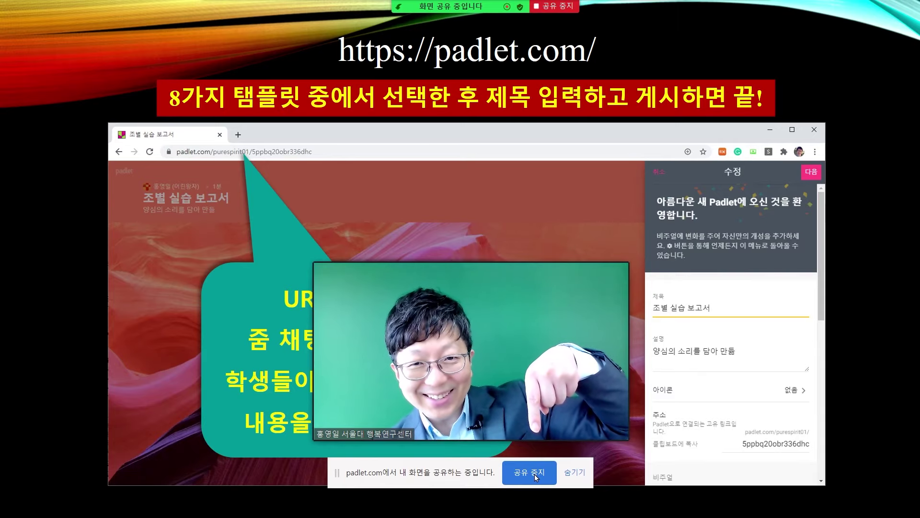
click(536, 477)
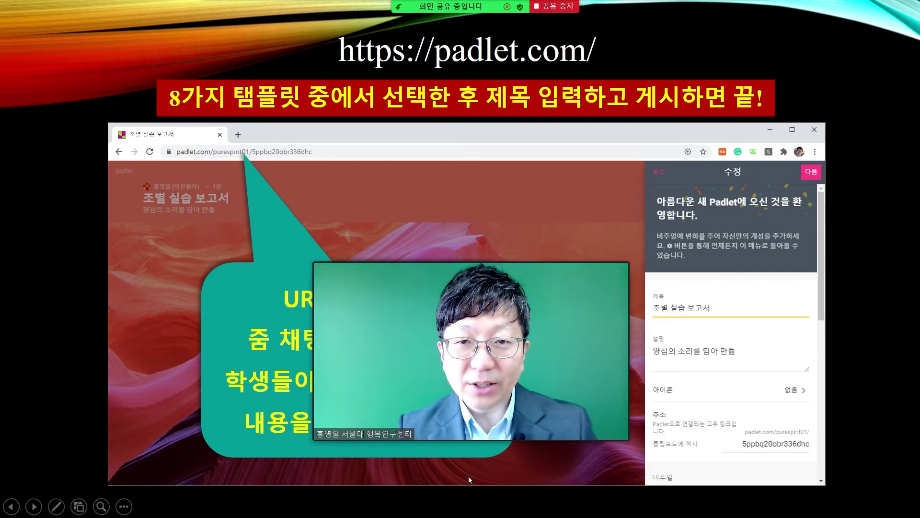
key(Escape)
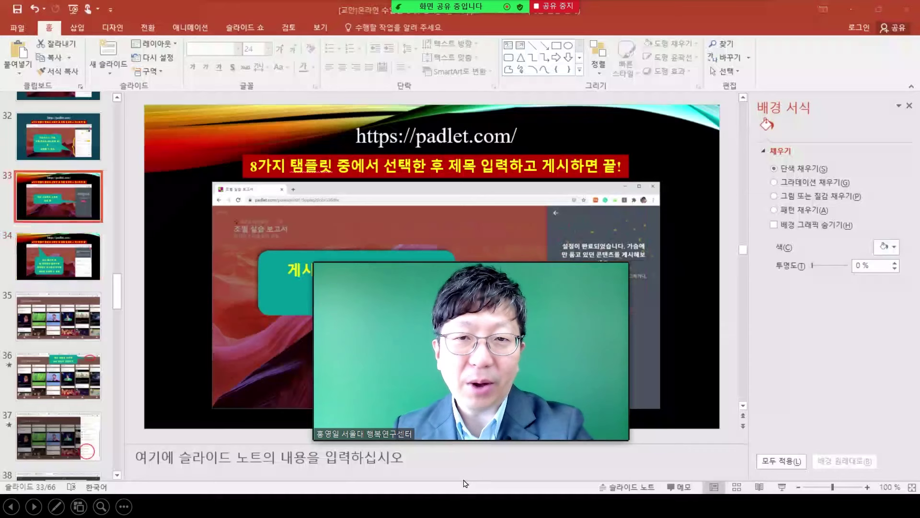
Return to the Padlet board and play the finished recording in the 괜찮나요? preview.
click(341, 501)
click(664, 70)
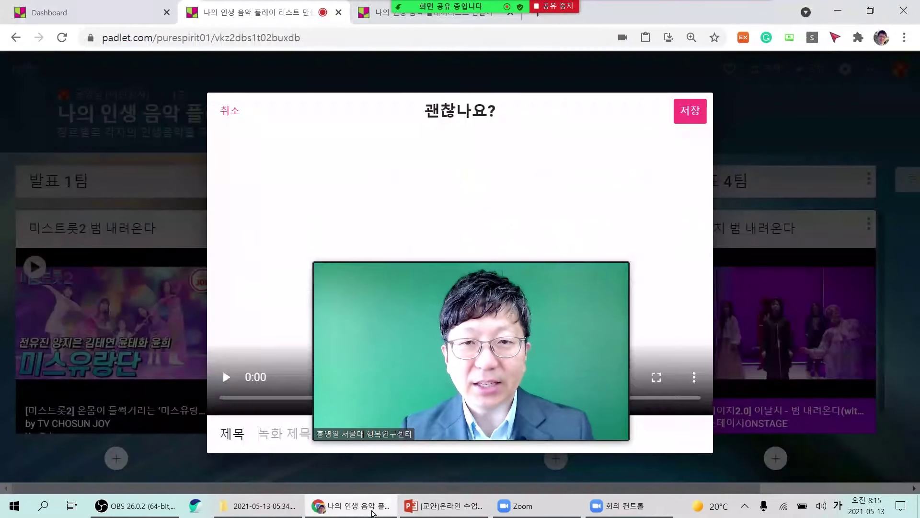
drag(691, 320, 768, 316)
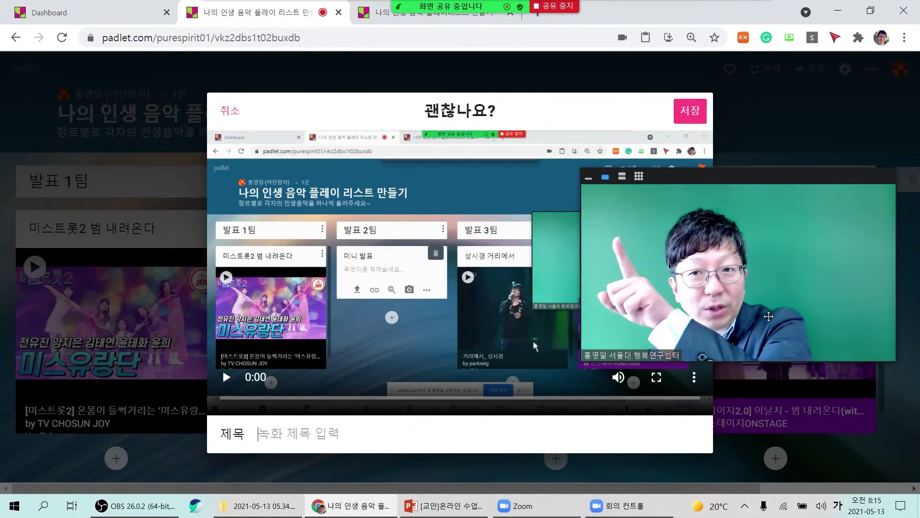
drag(769, 317, 253, 306)
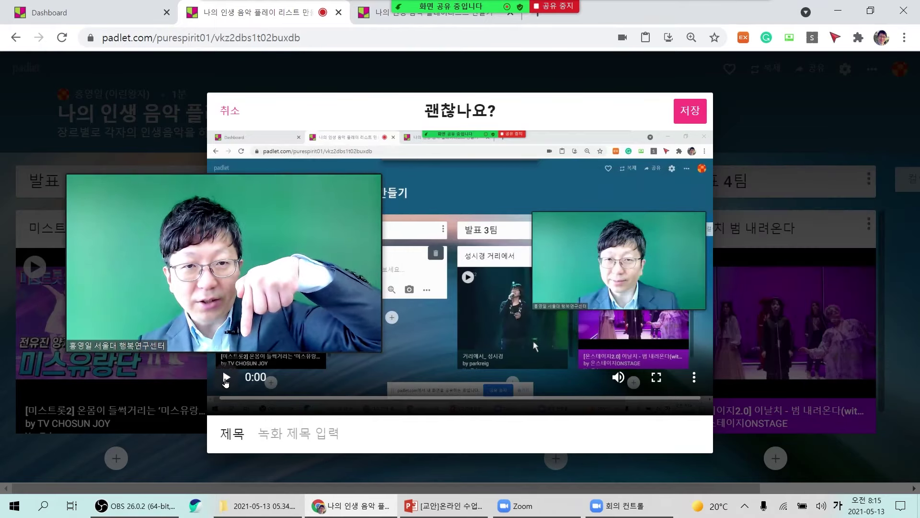
click(225, 382)
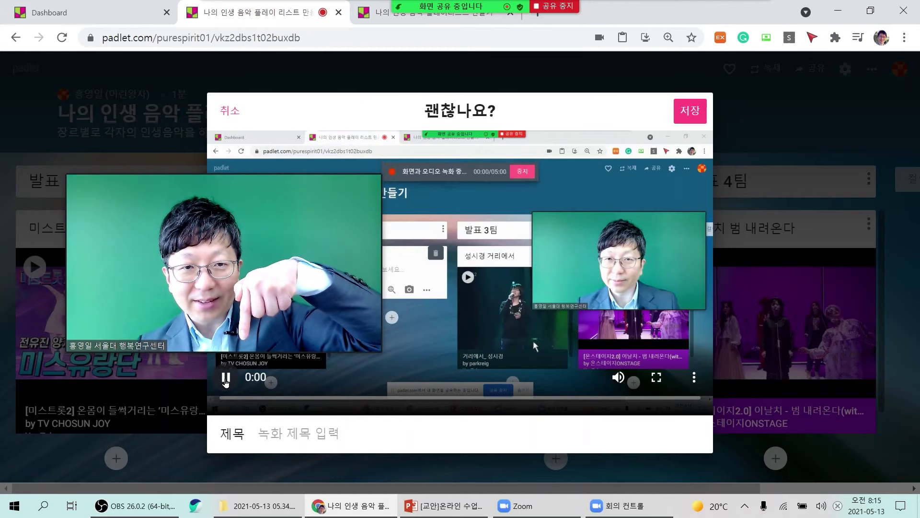
click(73, 168)
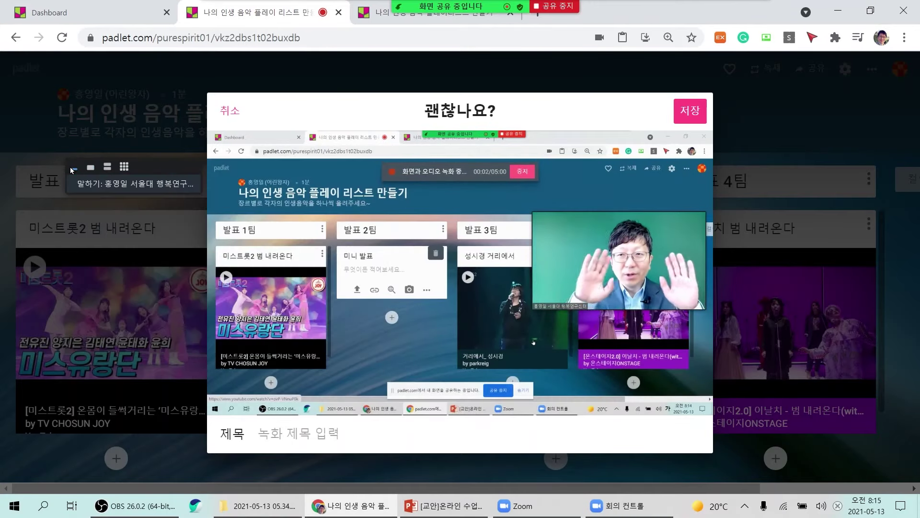
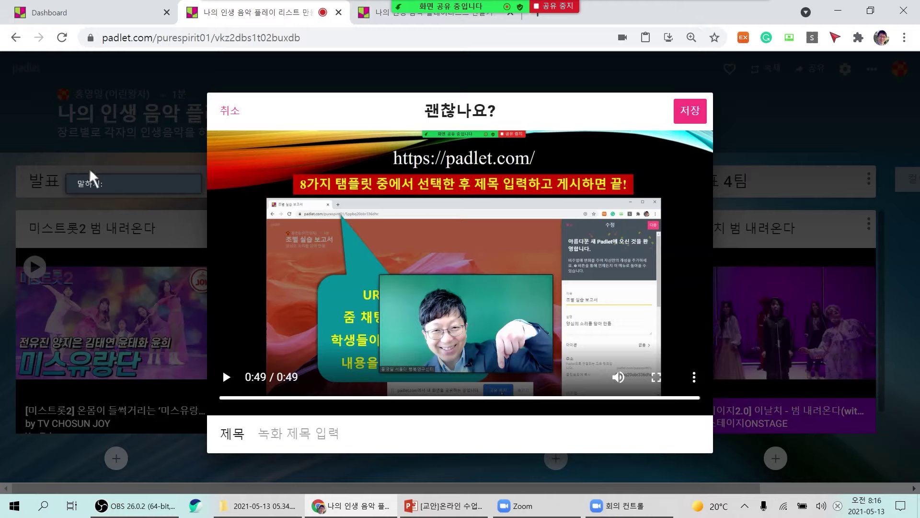
Title the recorded video with the presenter's name plus '발표 영상 1번' and save it.
click(91, 168)
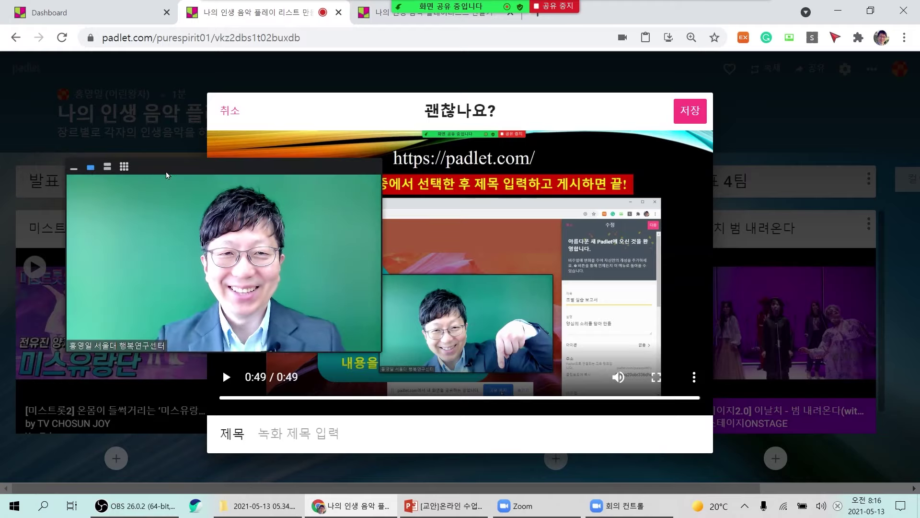
drag(180, 167, 162, 179)
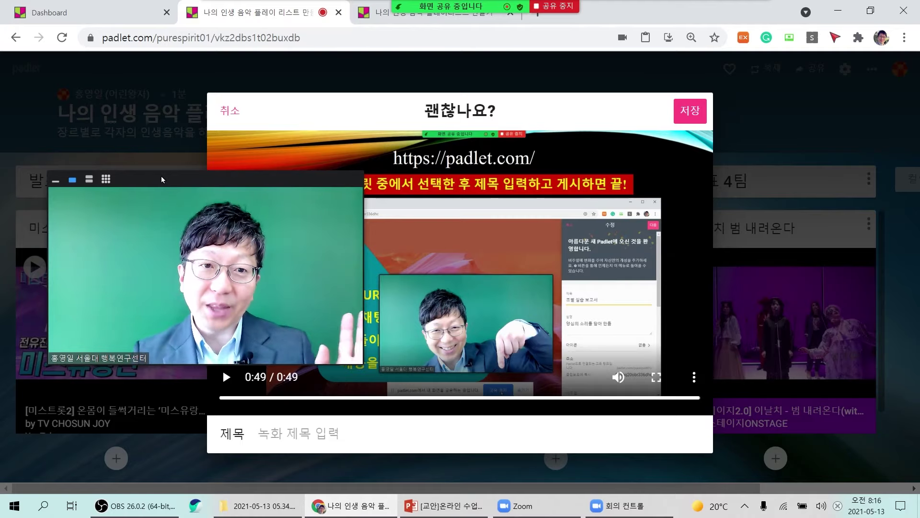
drag(161, 176, 163, 237)
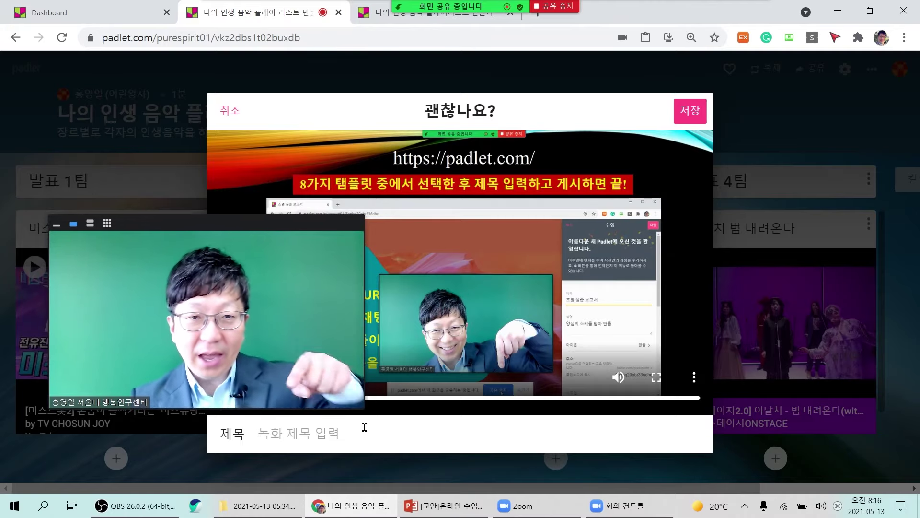
click(338, 442)
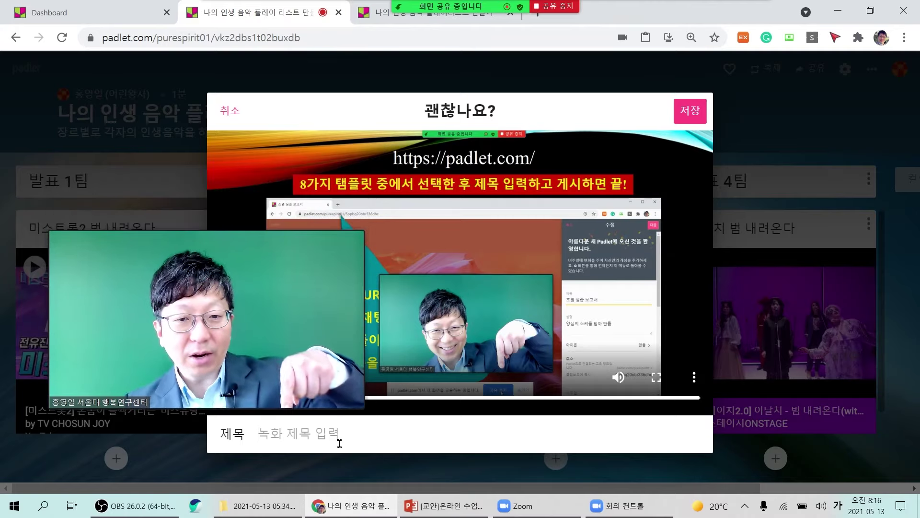
text(홍이)
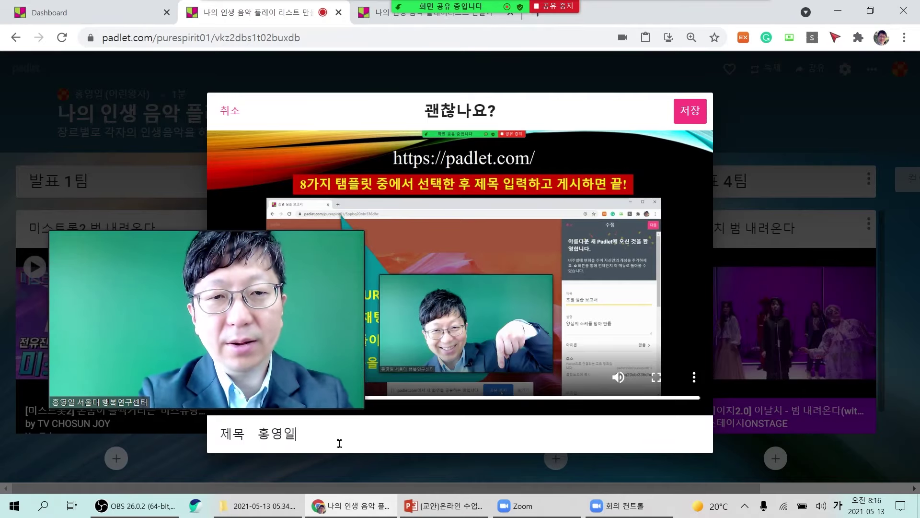
text( 발표 영상)
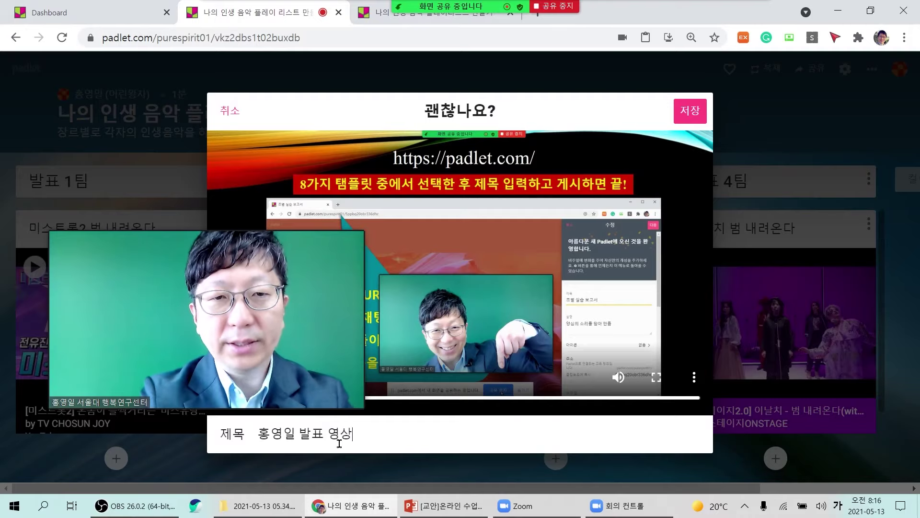
text( 1)
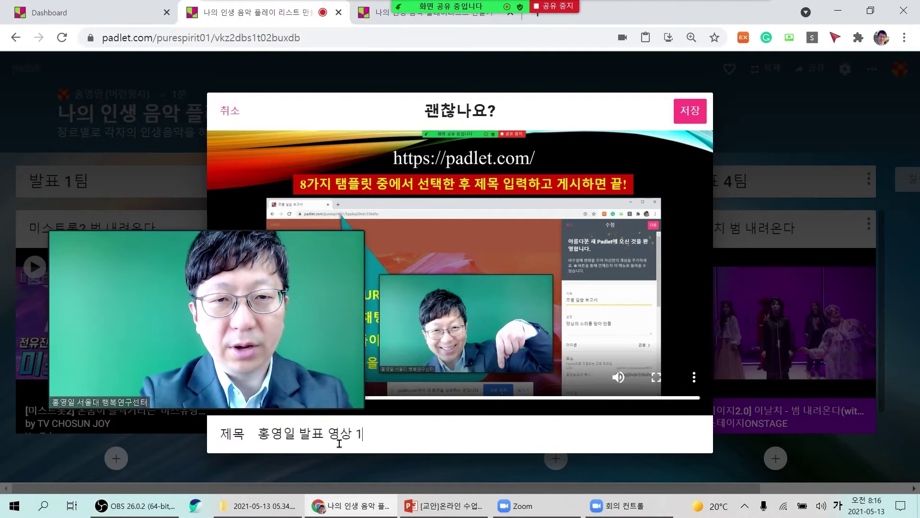
text(번)
mouse_move(297, 250)
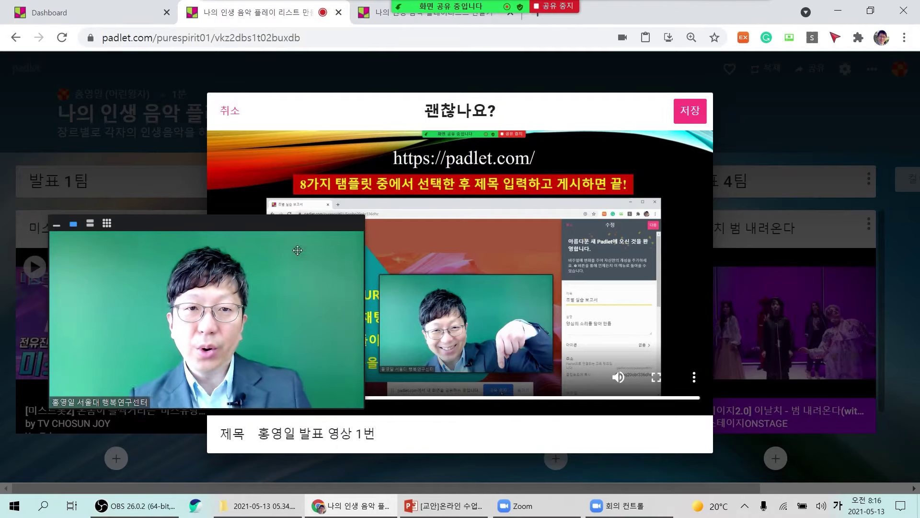
drag(297, 249, 770, 174)
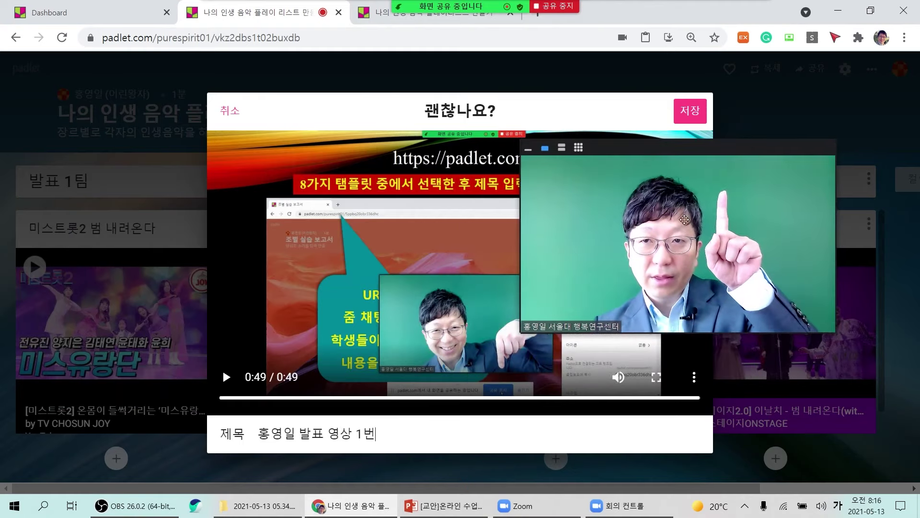
click(694, 117)
Let the video finish saving into the 미니 발표 post, then play it in the player.
drag(784, 316, 867, 215)
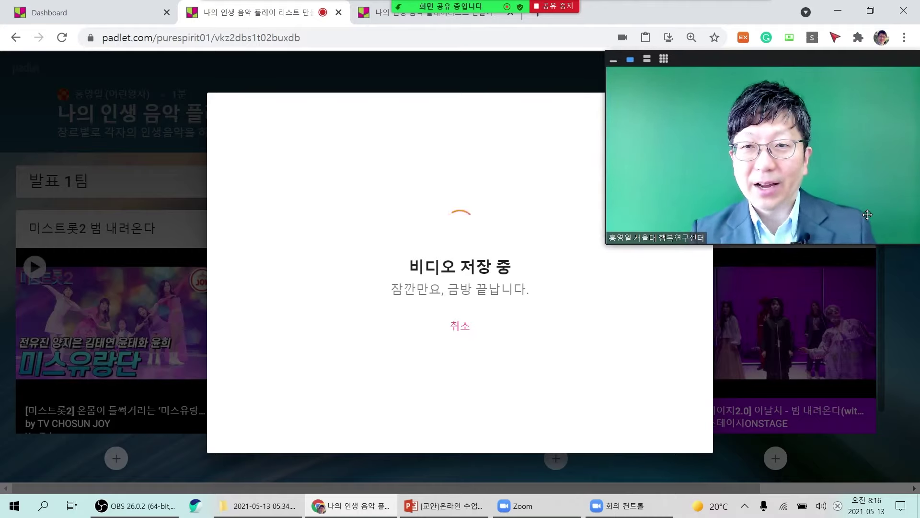
drag(867, 214, 855, 216)
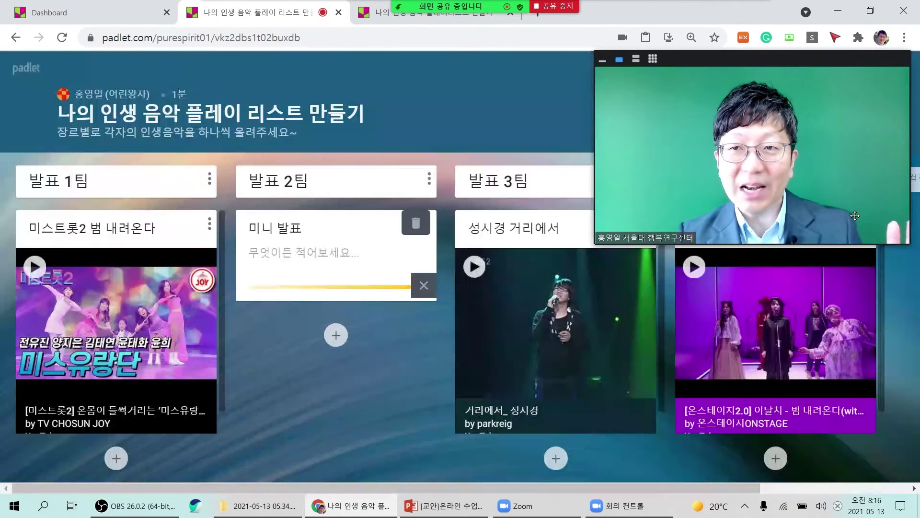
drag(855, 216, 700, 407)
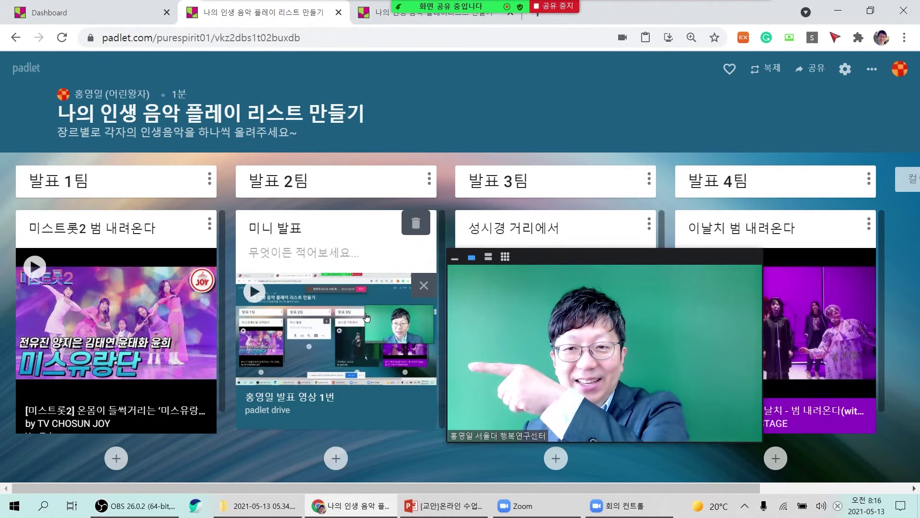
click(253, 295)
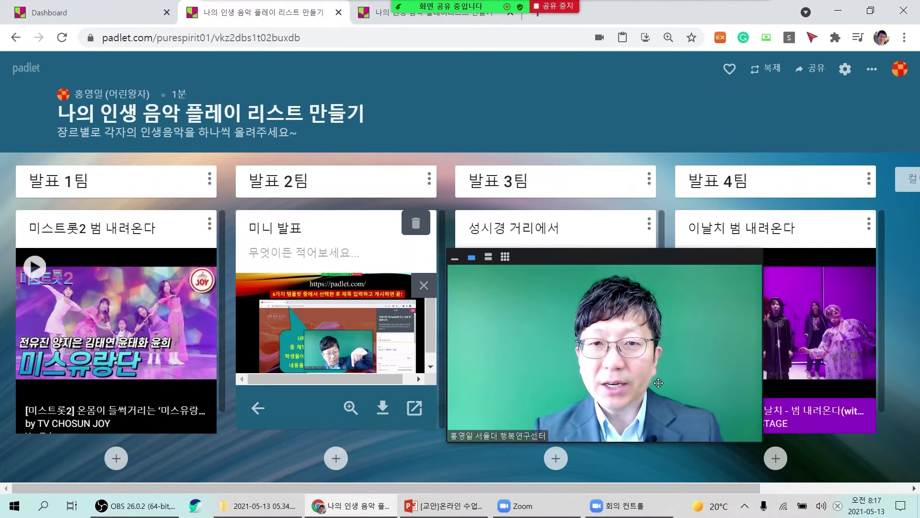
drag(659, 382, 647, 386)
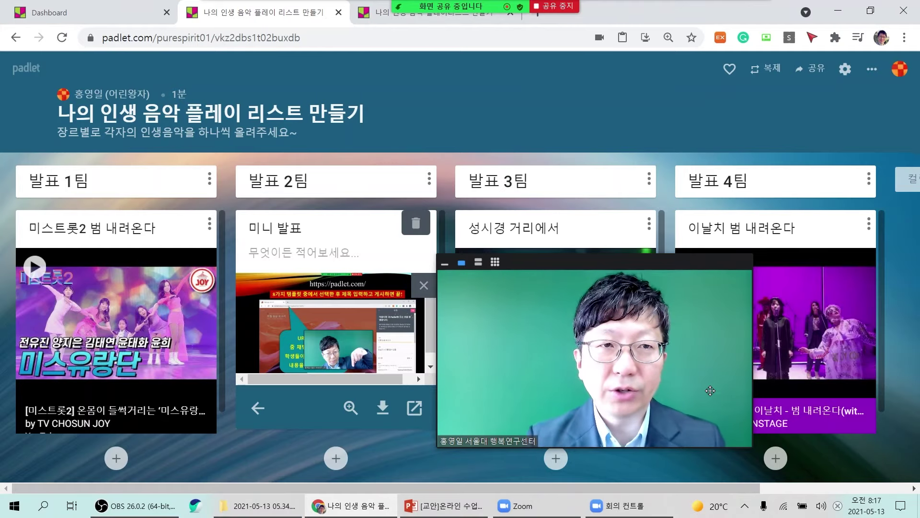
drag(694, 399, 667, 241)
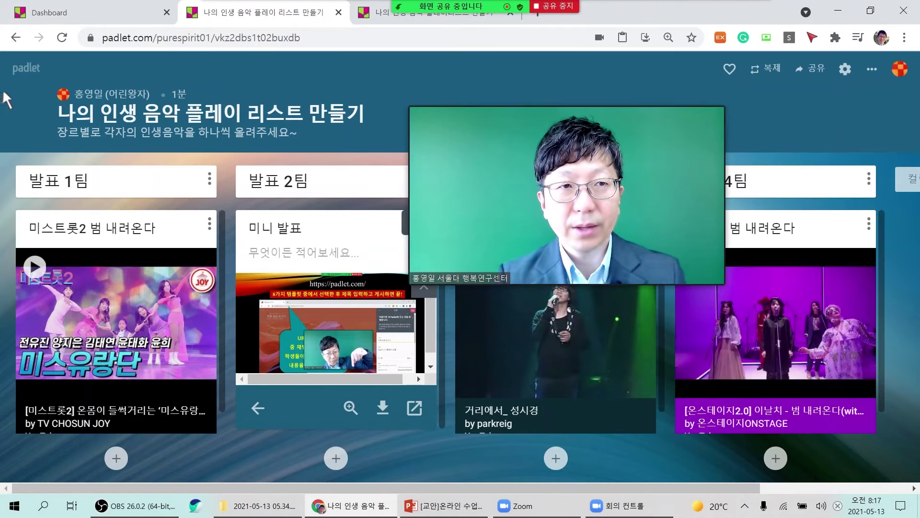
From the dashboard, create a new padlet using the 지도 (map) template.
click(107, 15)
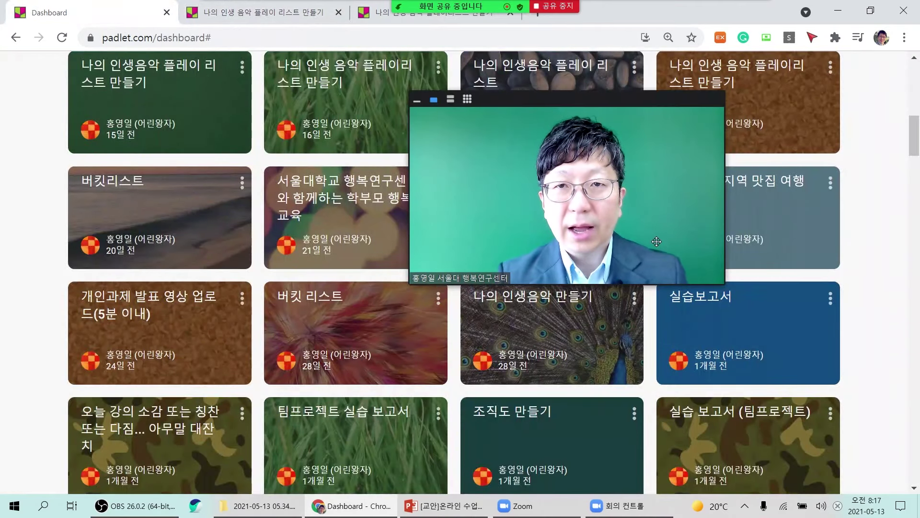
scroll(381, 353, up, 10)
scroll(381, 353, up, 1)
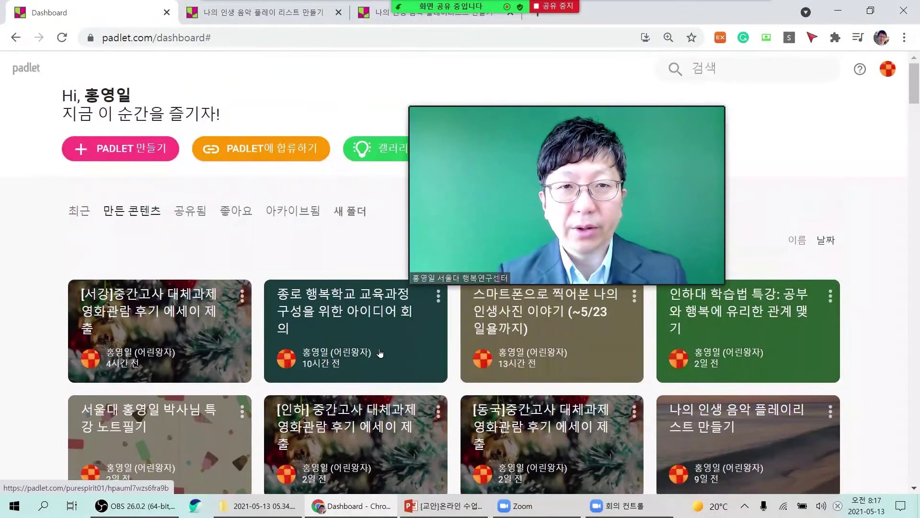
click(125, 152)
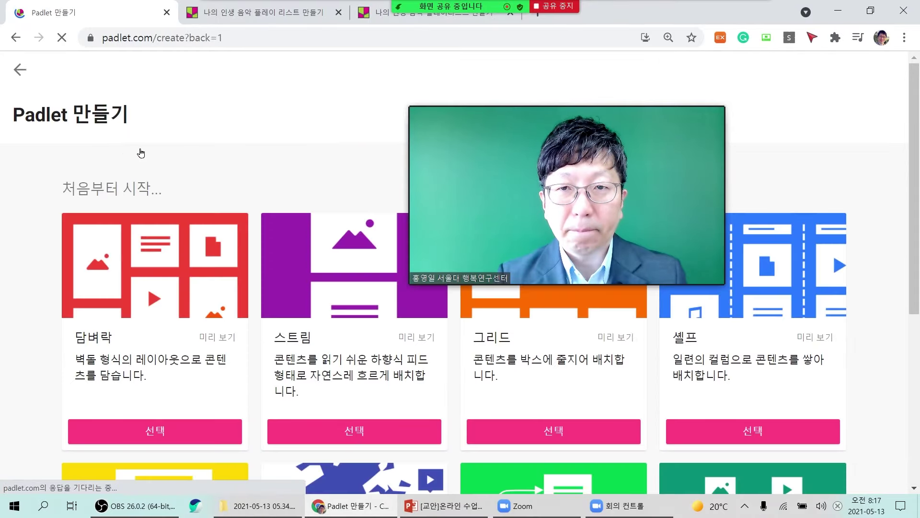
drag(590, 231, 472, 154)
scroll(646, 358, down, 5)
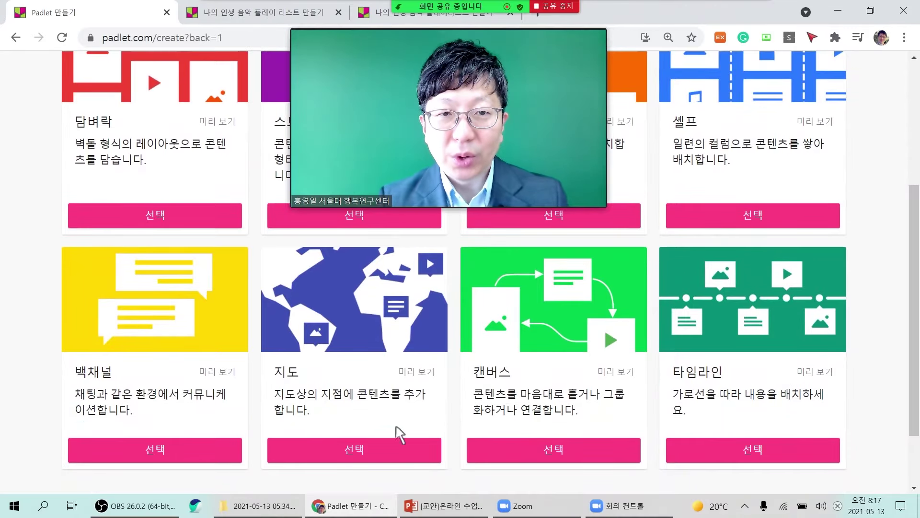
drag(473, 153, 380, 299)
click(364, 454)
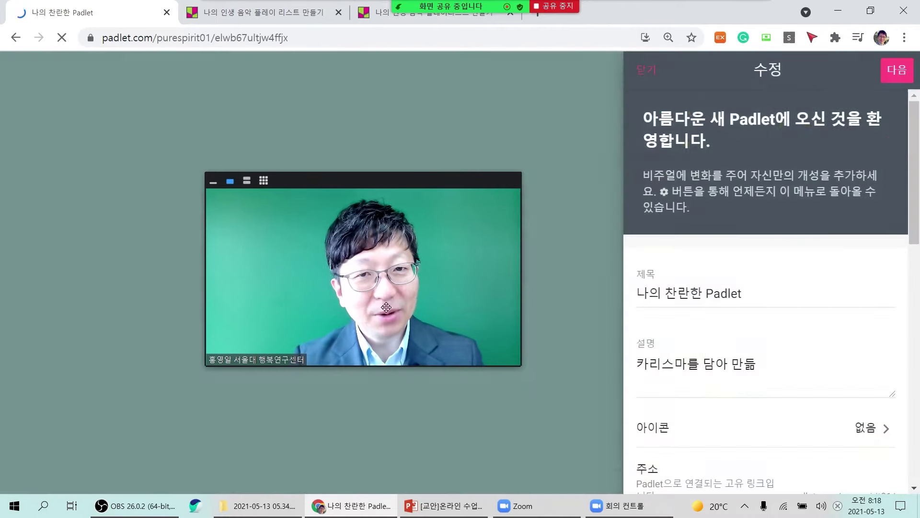
Replace the default title with '나의 여행 답사기' and confirm the padlet settings.
click(748, 297)
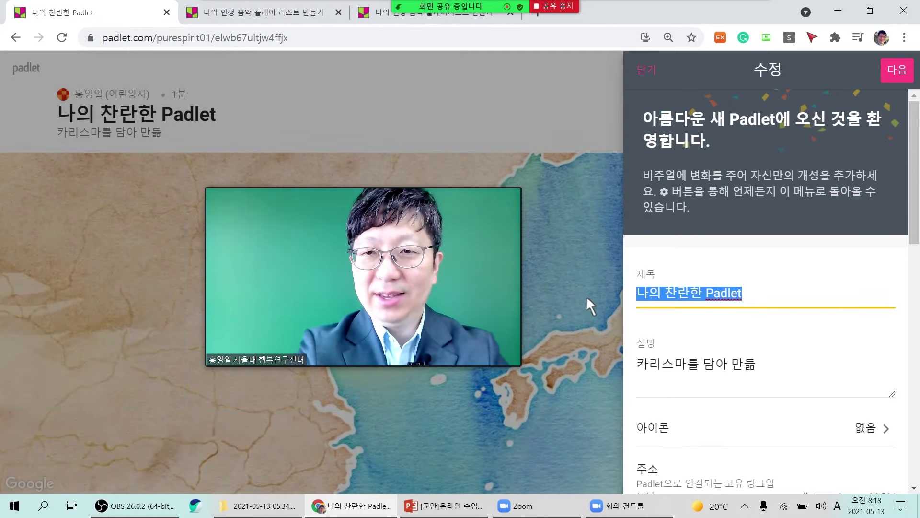
text(skdml)
key(BackSpace)
key(BackSpace)
key(BackSpace)
key(BackSpace)
key(BackSpace)
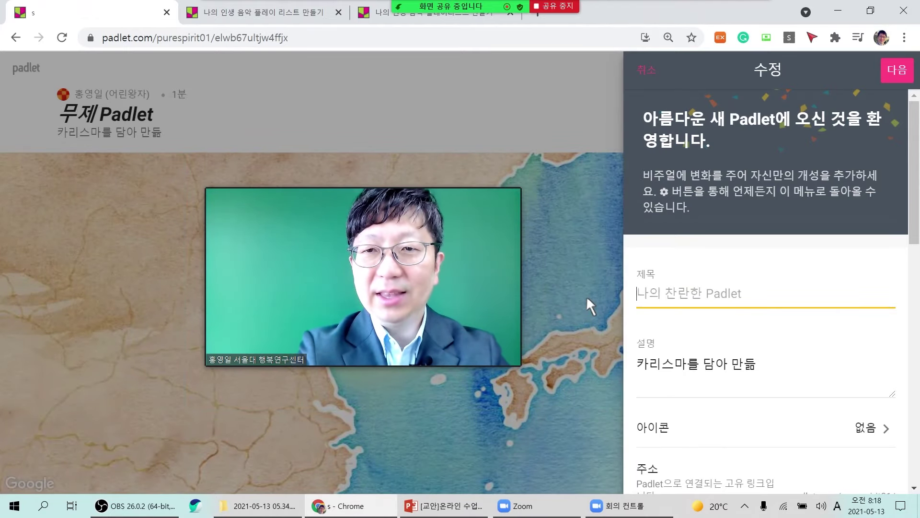
key(Hangul)
text(나의 여행)
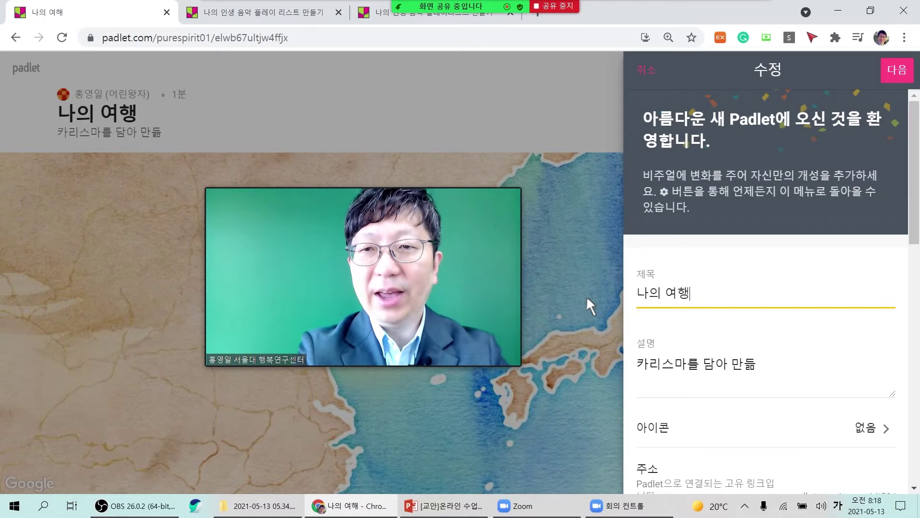
text( 답사기)
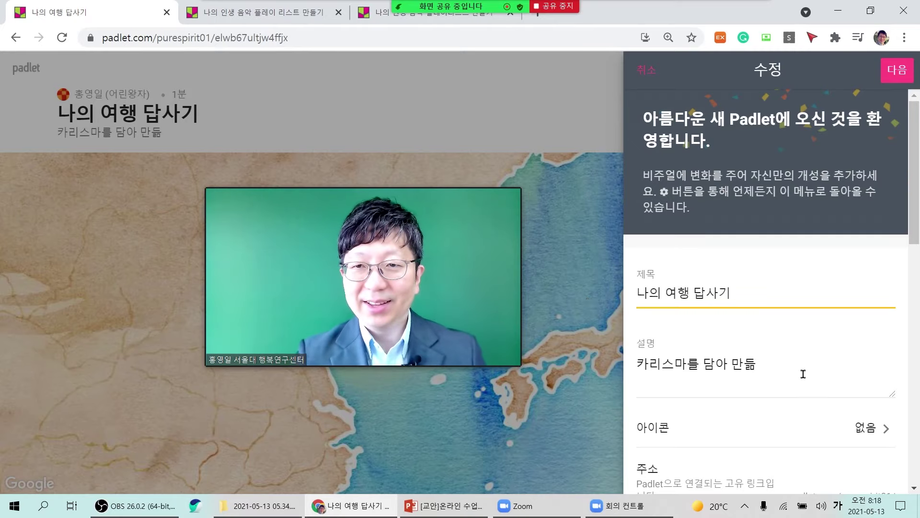
click(905, 77)
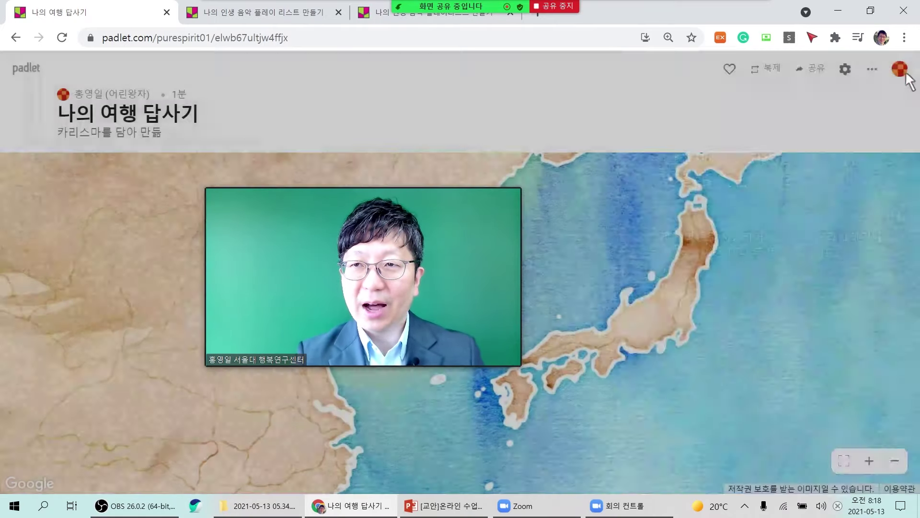
Finish setup and zoom the map out from Korea and Japan to an Asia-centred world view.
click(785, 298)
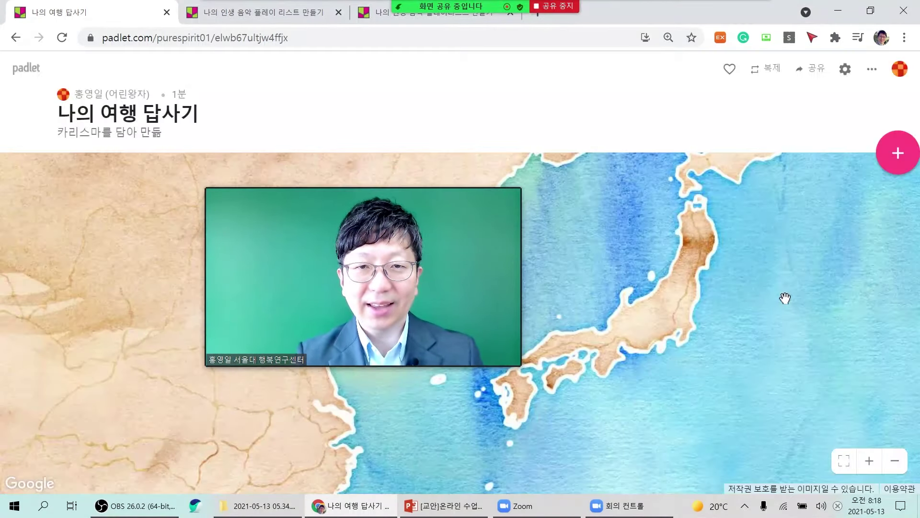
drag(430, 329, 528, 115)
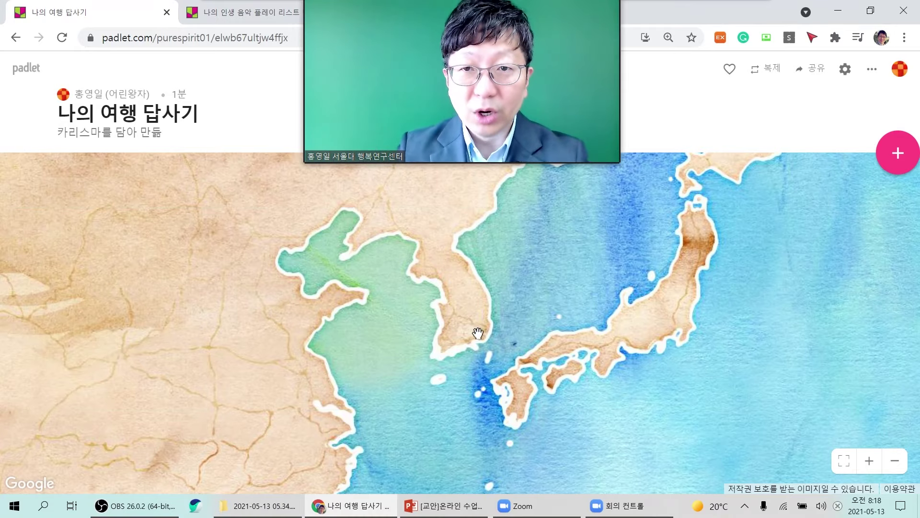
scroll(476, 332, down, 2)
scroll(477, 332, up, 2)
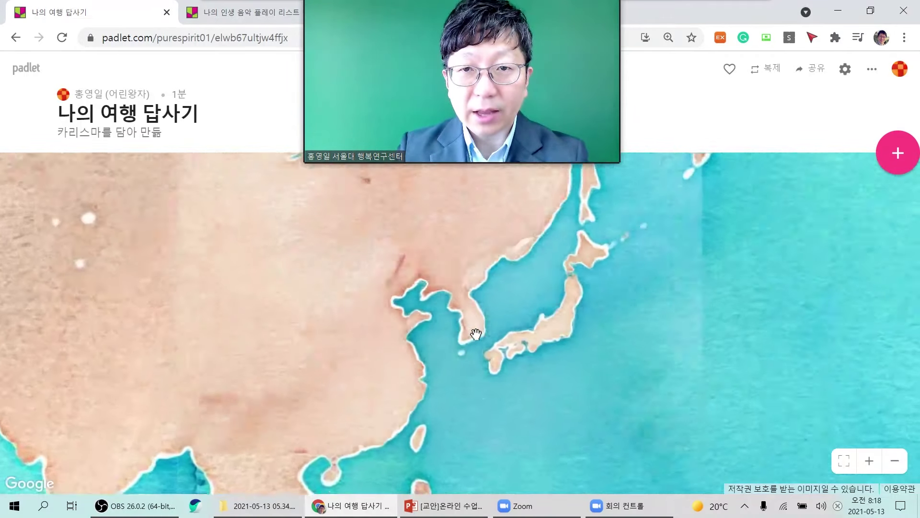
scroll(475, 334, down, 3)
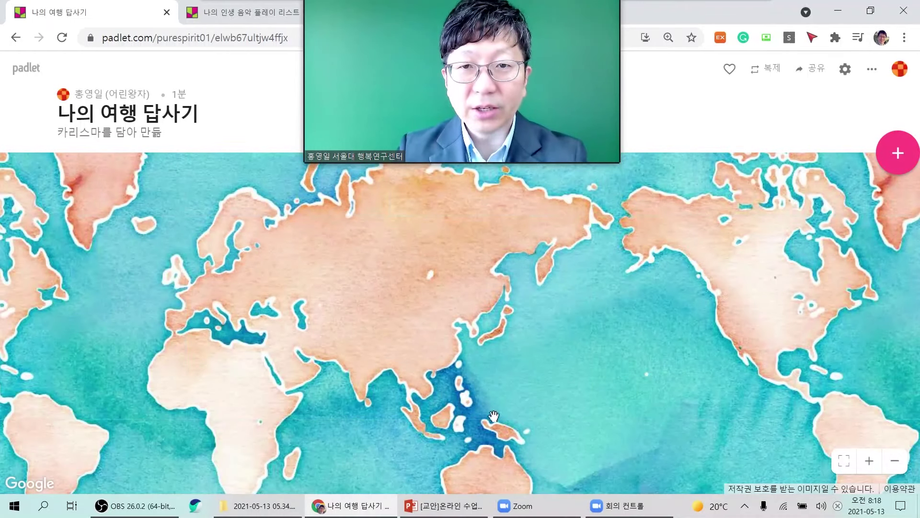
mouse_move(547, 509)
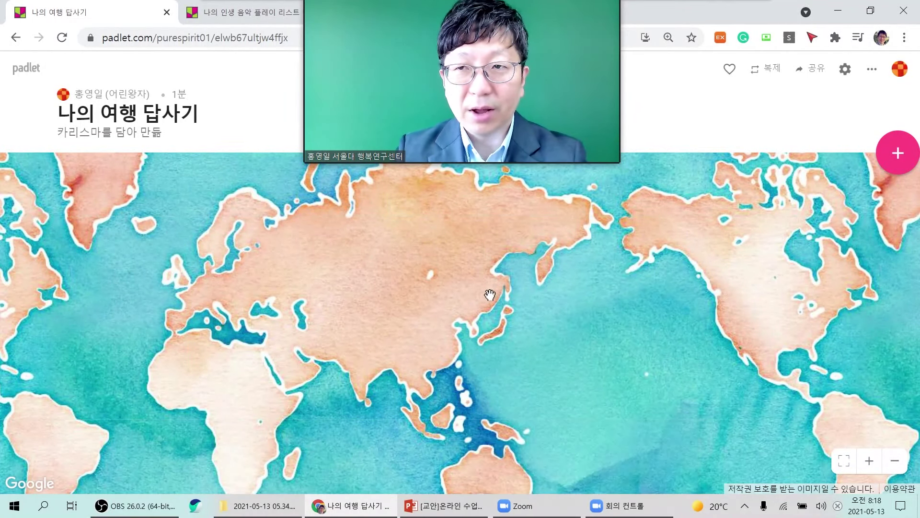
drag(572, 127, 765, 132)
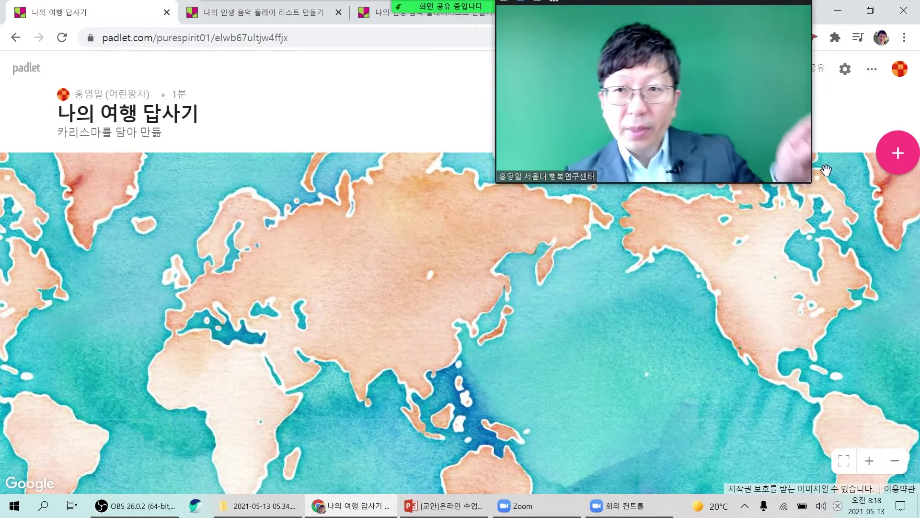
Pin a new post at 숭례문 by searching 남대문, and write 남대문(숭례문) as its text.
click(895, 166)
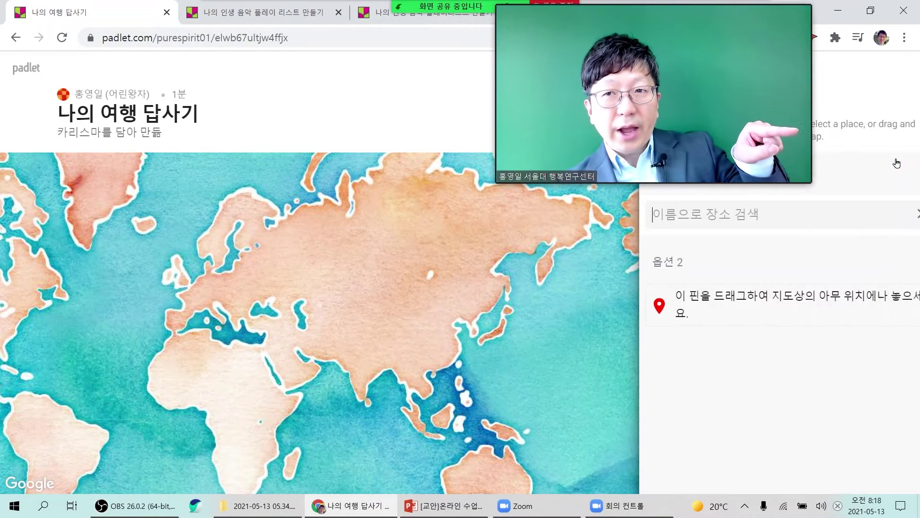
mouse_move(725, 123)
mouse_down()
mouse_move(558, 122)
mouse_move(540, 156)
mouse_move(545, 179)
mouse_up()
click(690, 218)
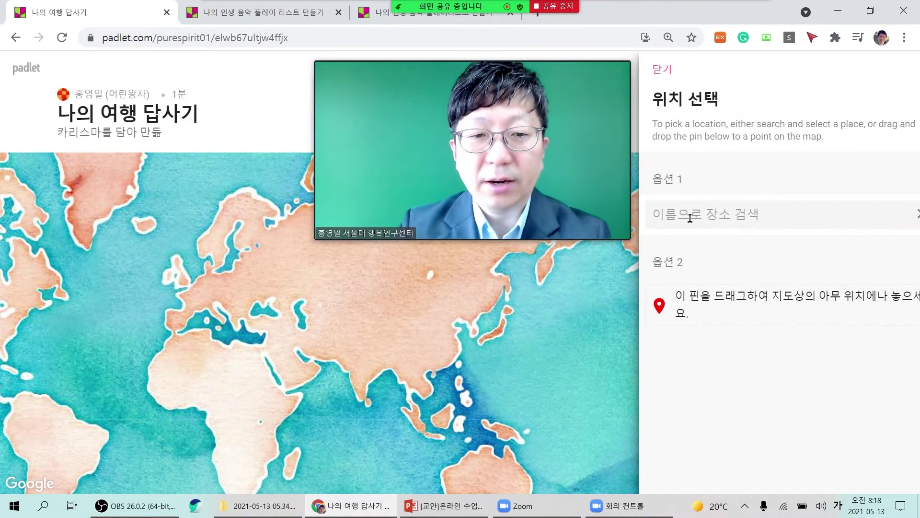
text(나ㅁ대문)
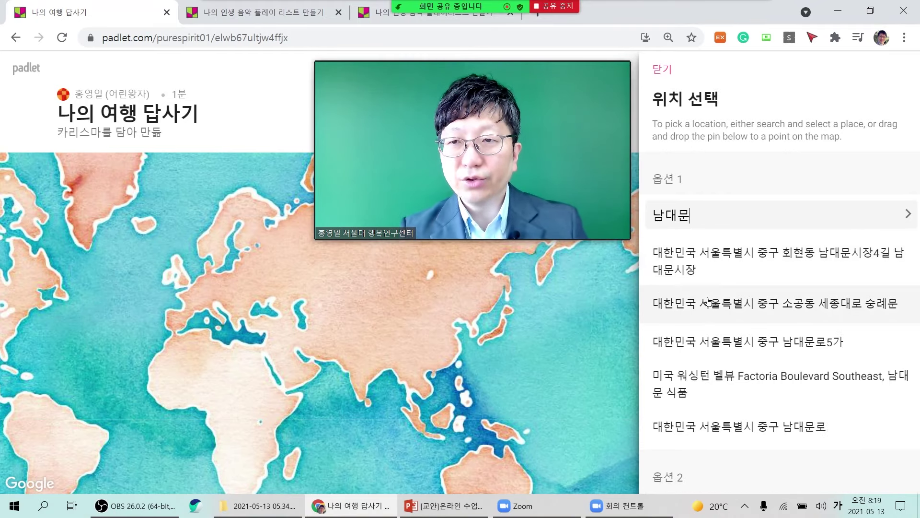
click(736, 307)
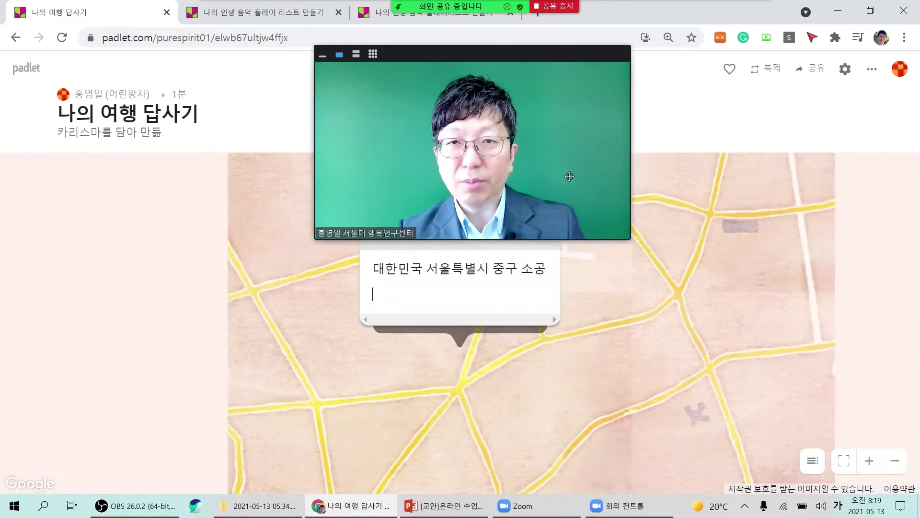
drag(536, 181, 225, 175)
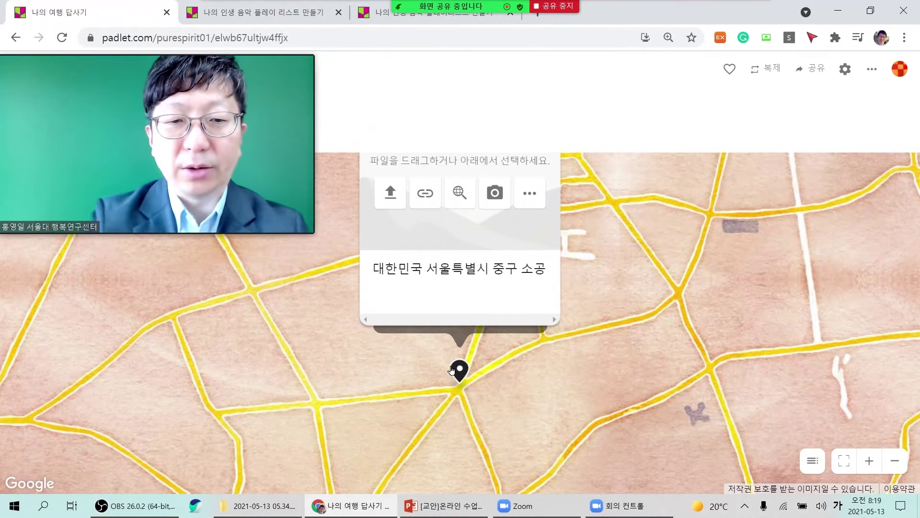
text(ㄴㅏㅁ대문)
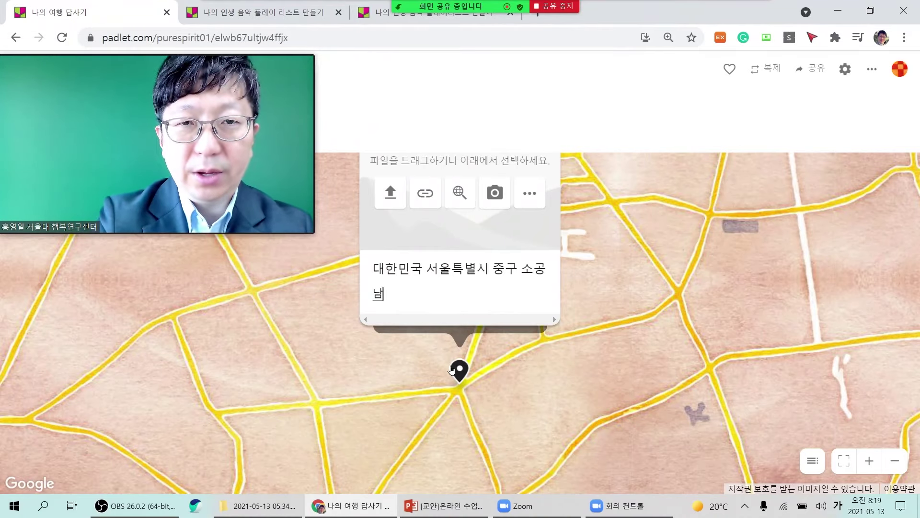
text((숭례문)
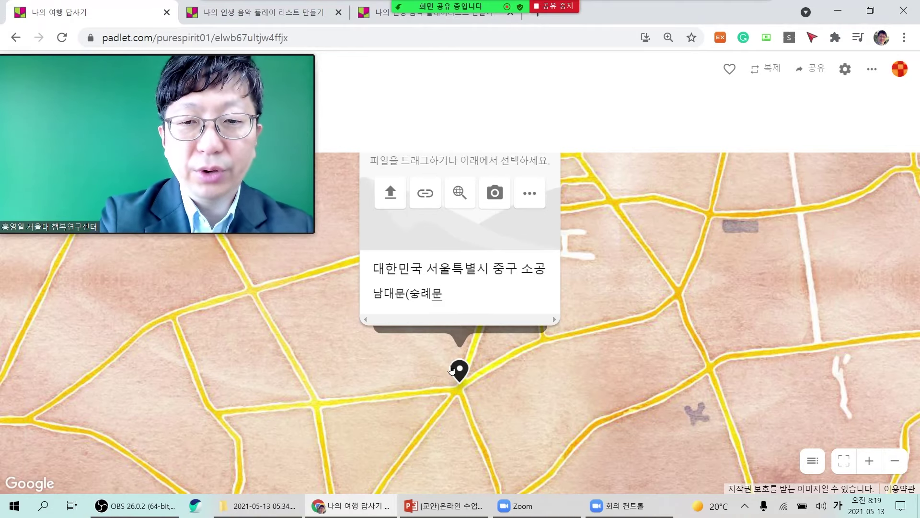
text())
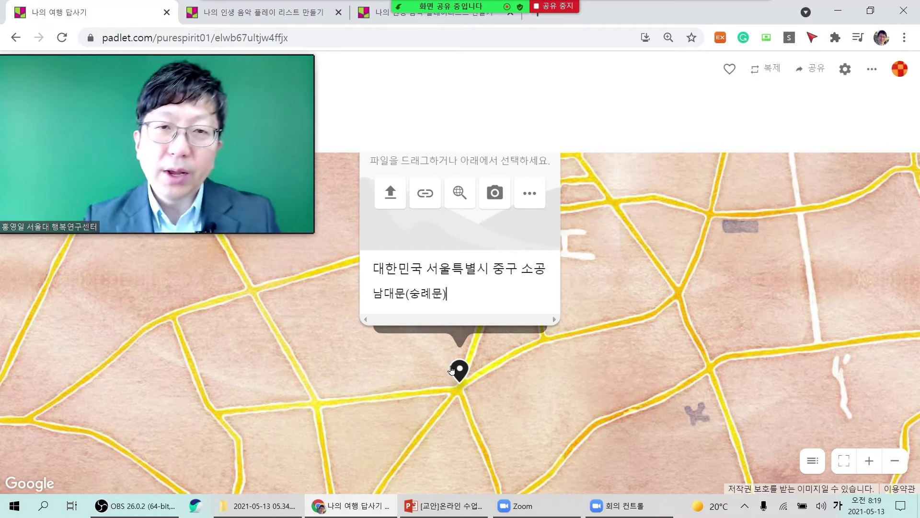
Attach a night photo of 숭례문 from the web image search to the post.
click(458, 200)
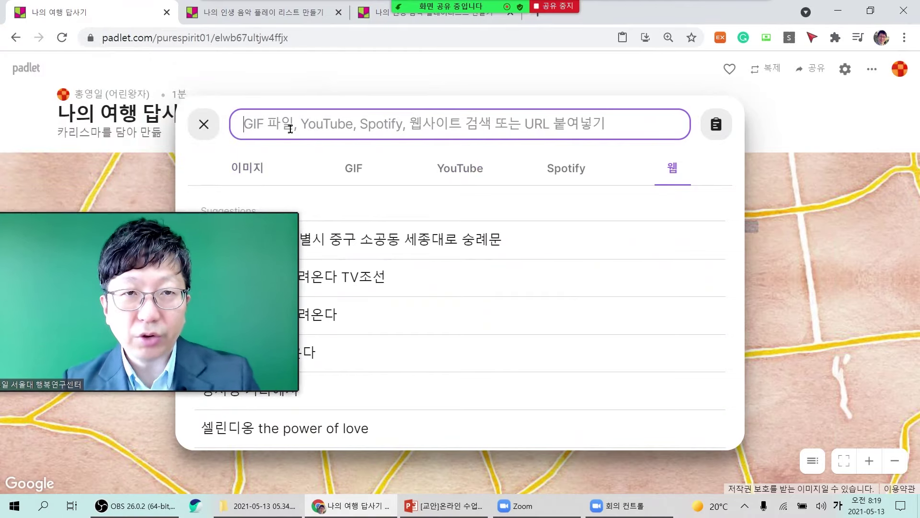
text(승레)
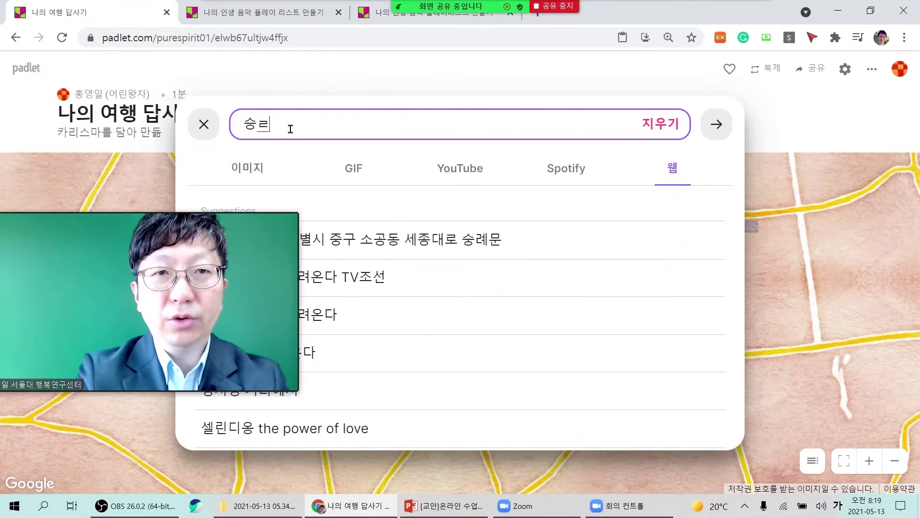
text(문)
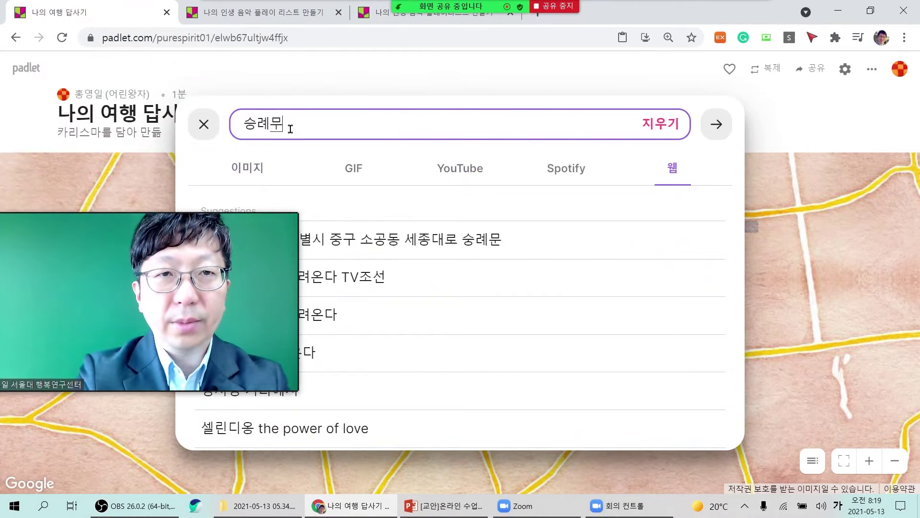
click(716, 124)
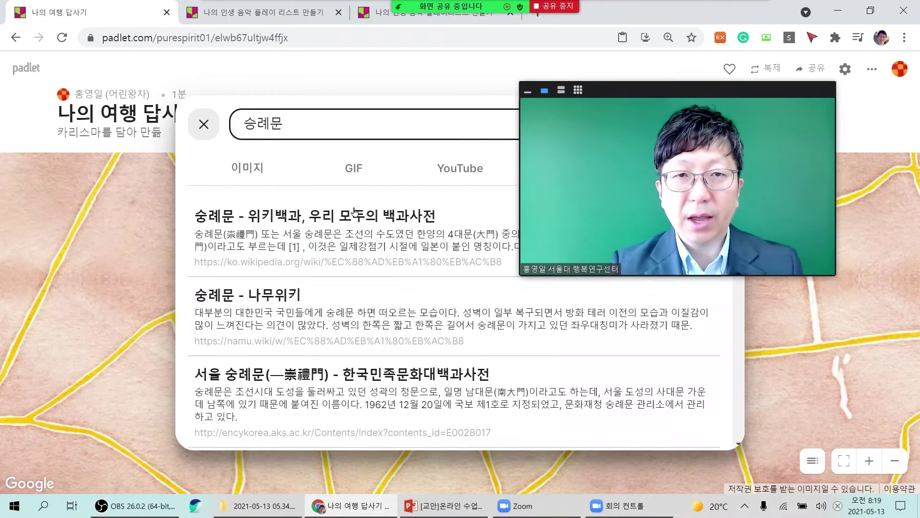
click(251, 179)
drag(756, 243, 807, 164)
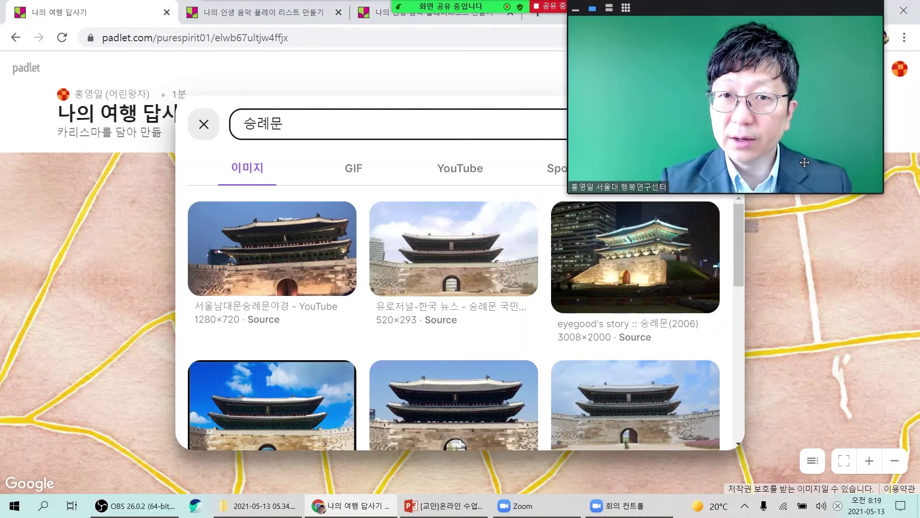
click(663, 274)
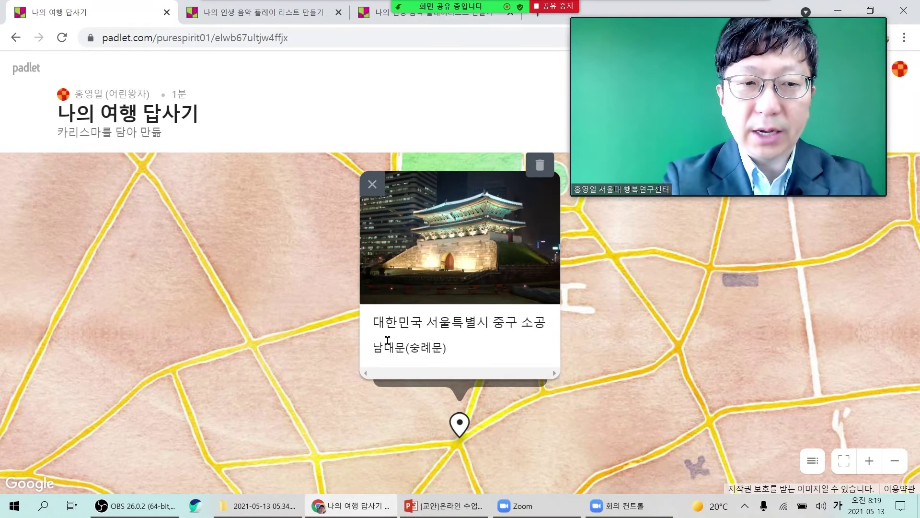
Add '한국 여행 1일차' before 남대문(숭례문) in the post text and finish editing.
text(이한국 여행 1)
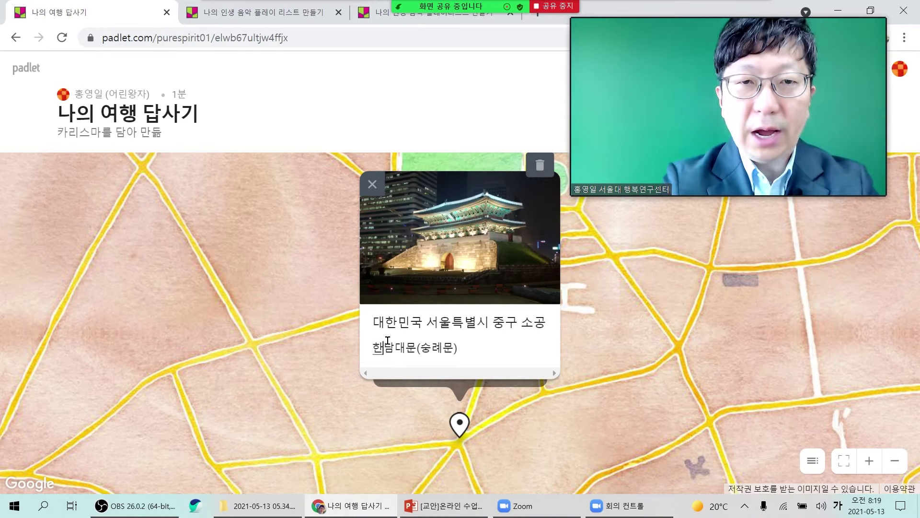
text(일차)
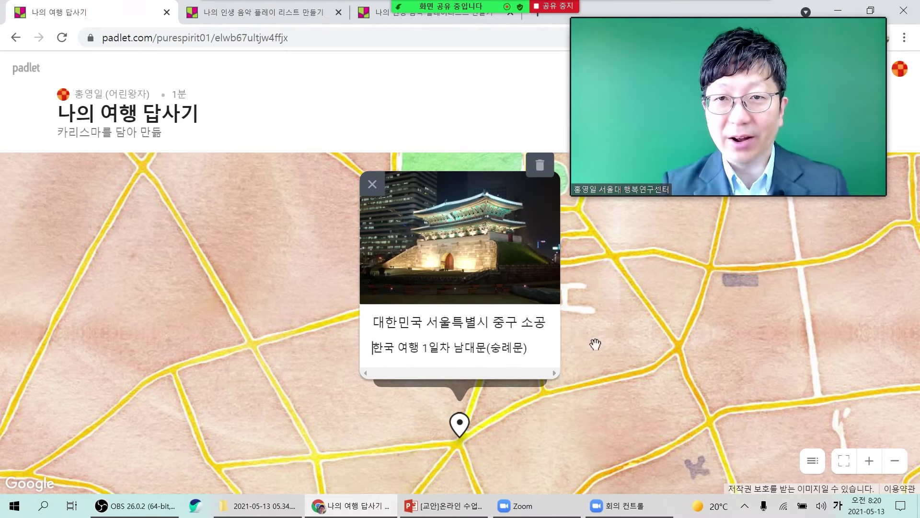
mouse_move(846, 120)
mouse_down()
mouse_move(747, 121)
mouse_move(857, 116)
mouse_move(834, 117)
mouse_move(850, 117)
mouse_up()
click(823, 328)
drag(775, 121, 695, 126)
Pin a second post at 경복궁 (사직로) using the place search.
click(897, 158)
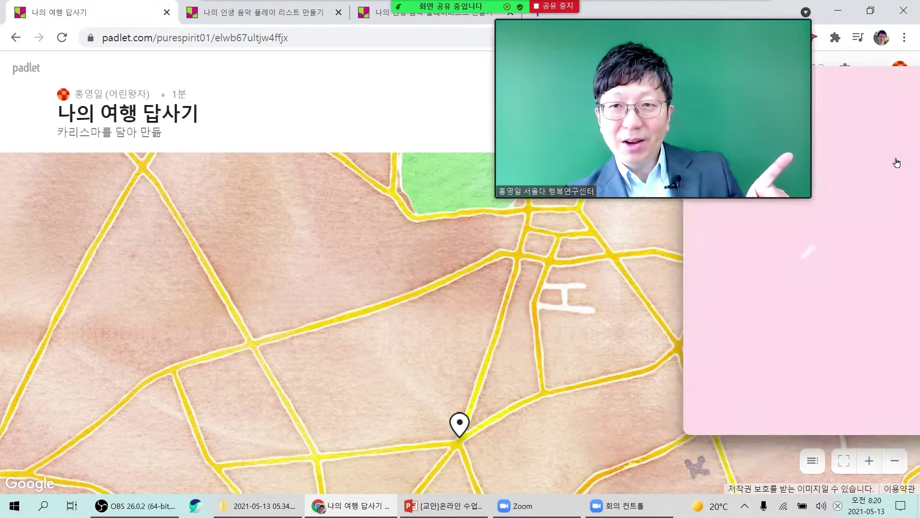
drag(747, 123, 558, 125)
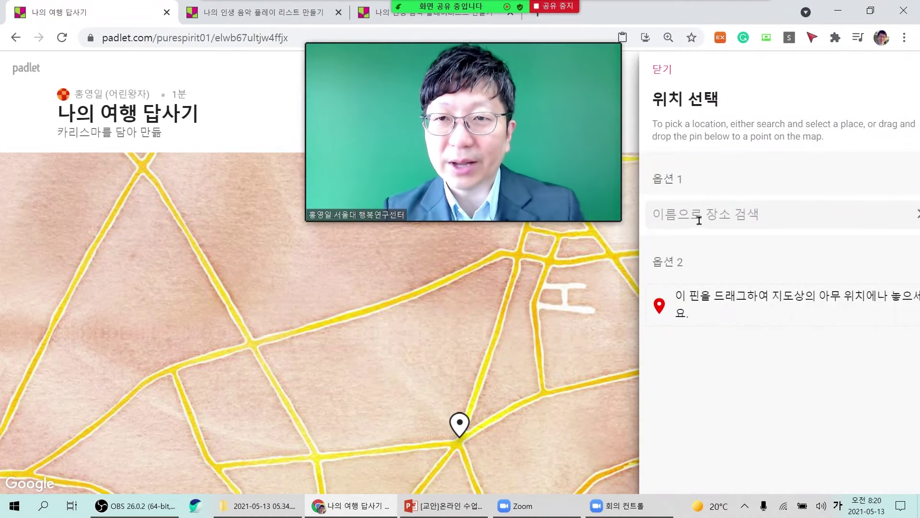
click(700, 220)
text(광무)
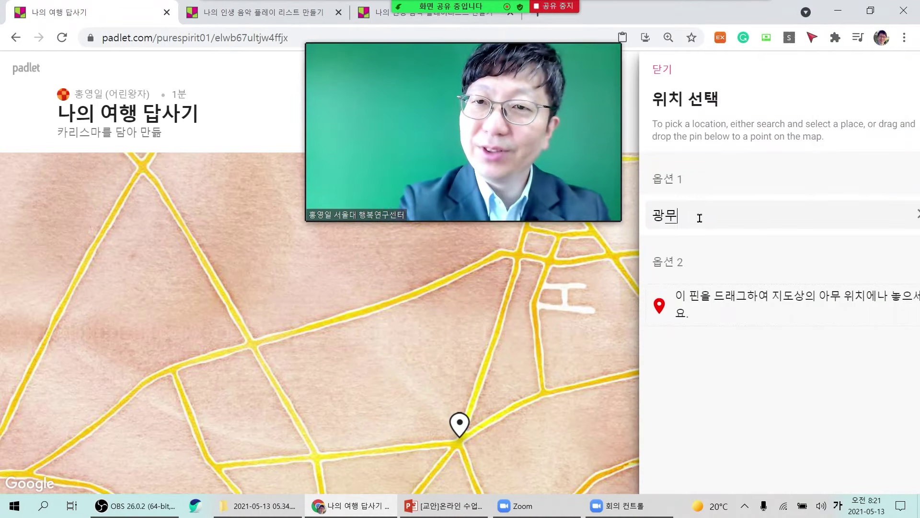
key(BackSpace)
key(BackSpace)
key(BackSpace)
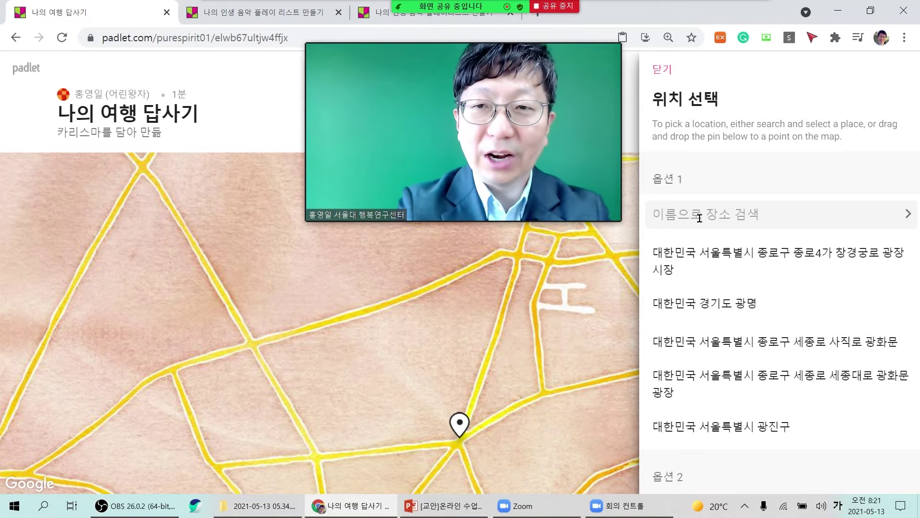
text(경복궁)
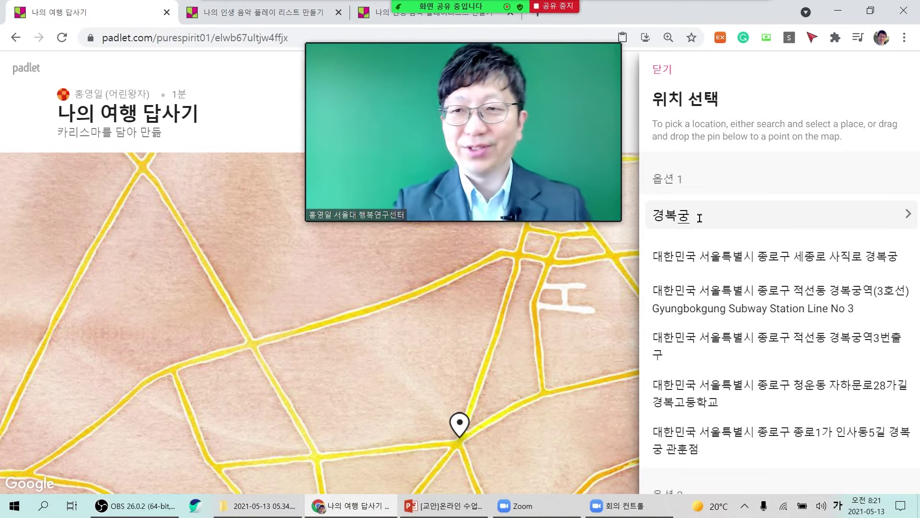
click(754, 258)
drag(532, 168, 243, 199)
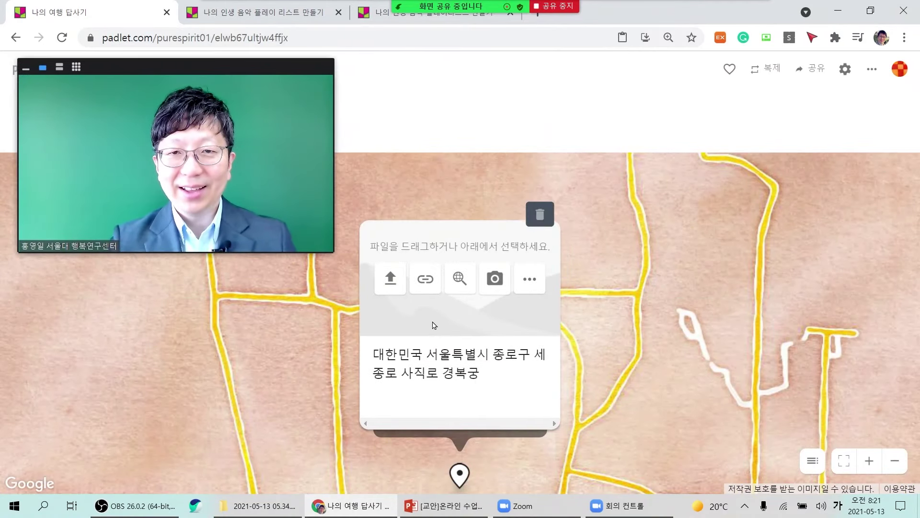
Write '한국 여행 2일차 경복궁' in the post, then open and close the web search.
click(431, 400)
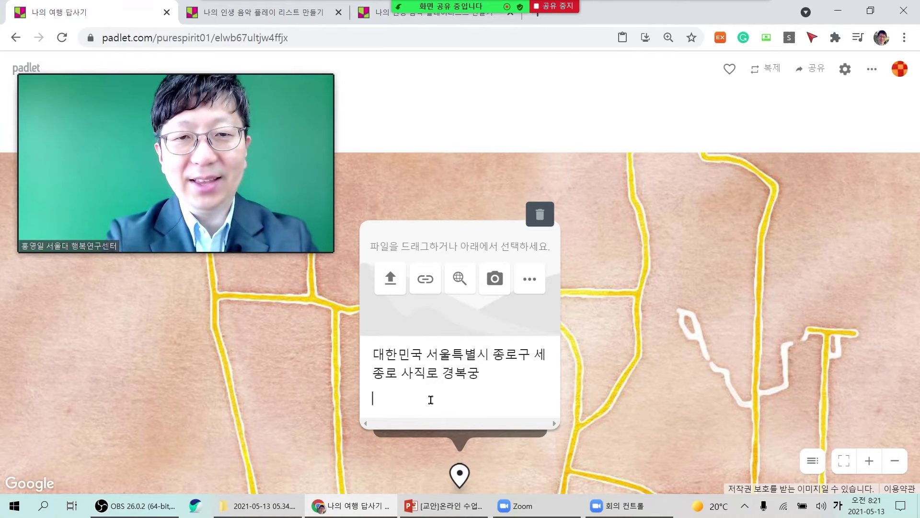
text(한국 여해)
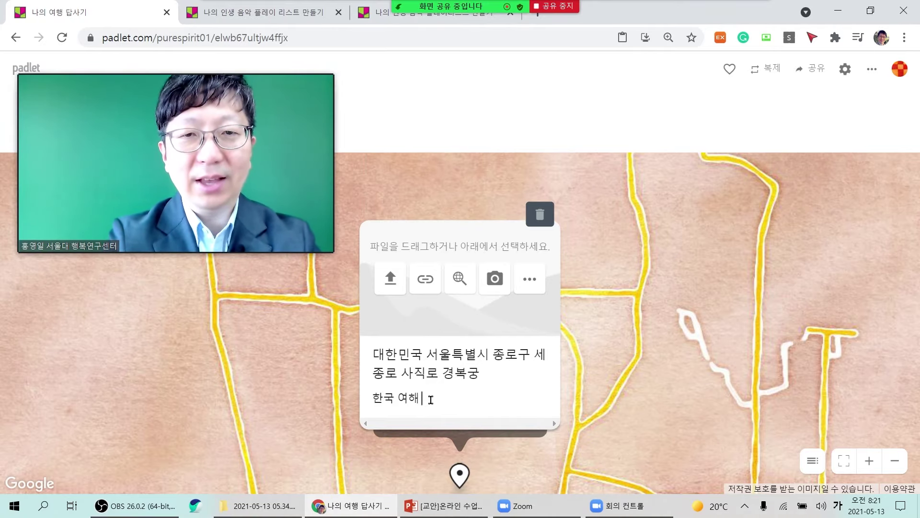
text(행)
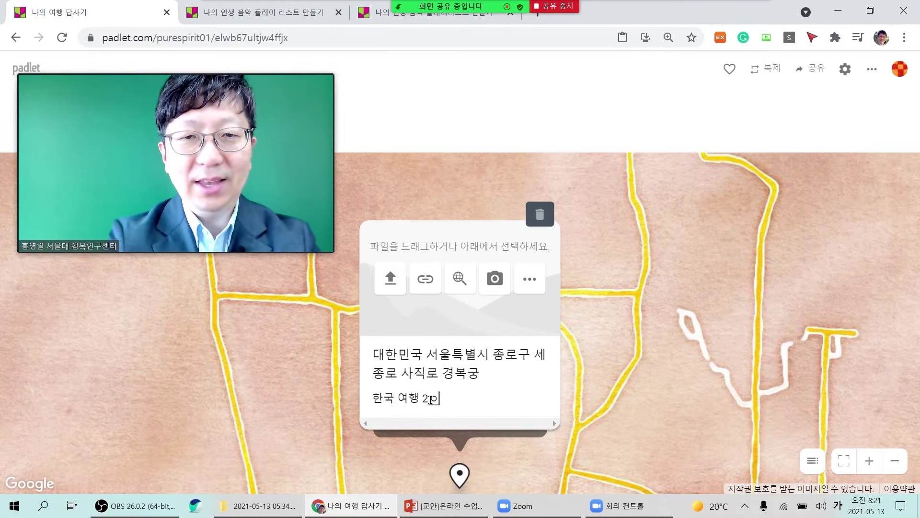
text( 2일차 경복궁)
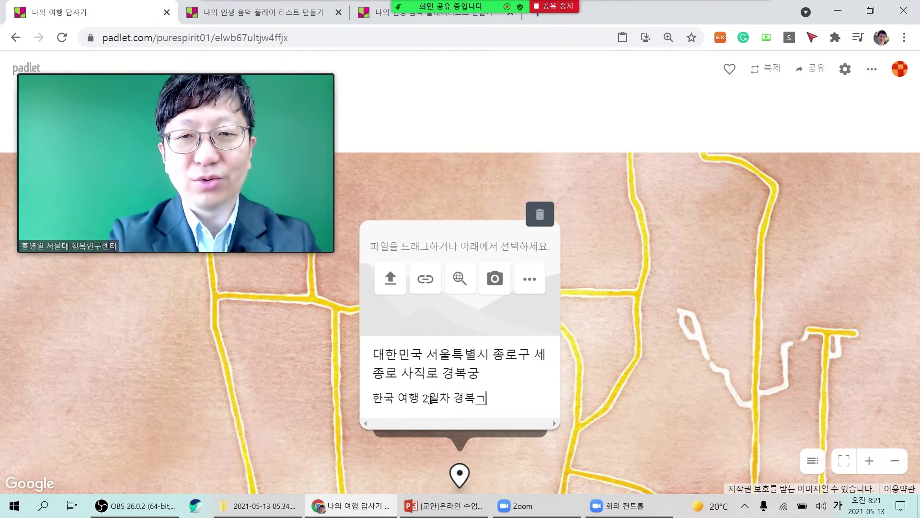
click(460, 277)
drag(271, 120, 242, 81)
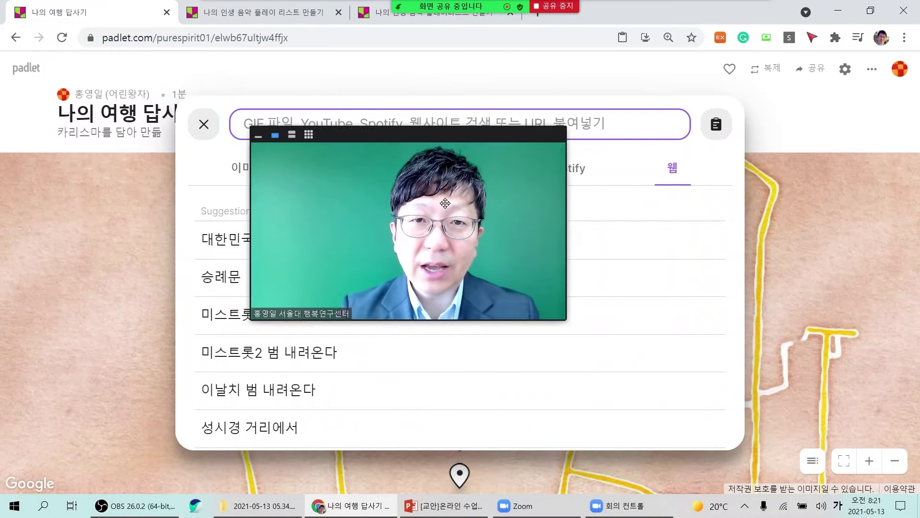
click(204, 125)
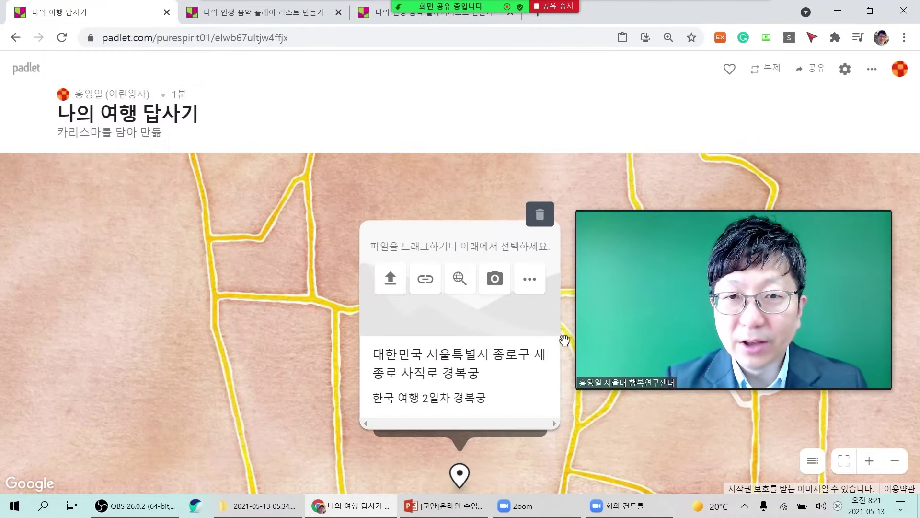
Briefly open and close the photo booth, then show every attachment type for the 경복궁 post.
click(496, 287)
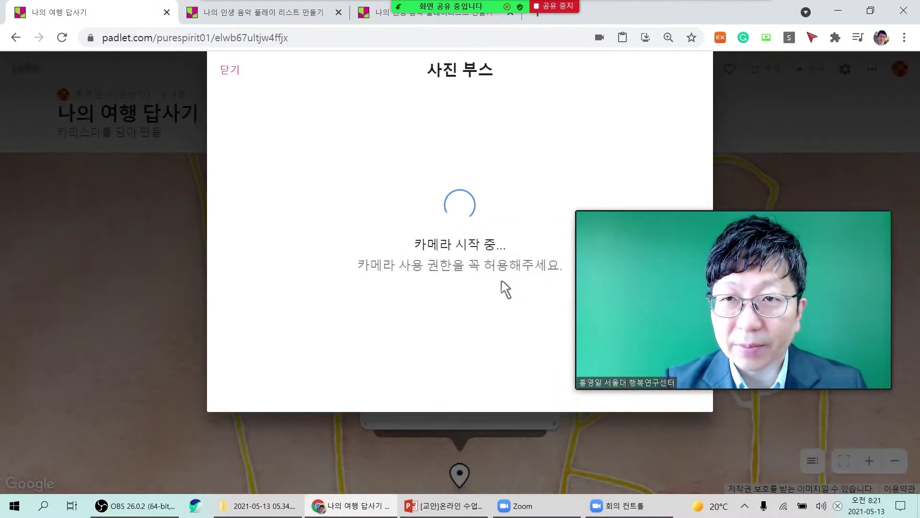
click(230, 71)
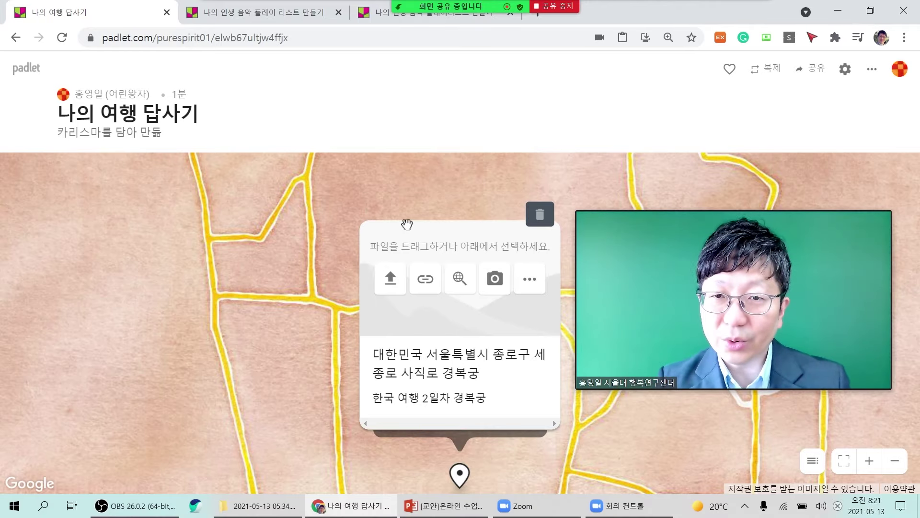
click(531, 285)
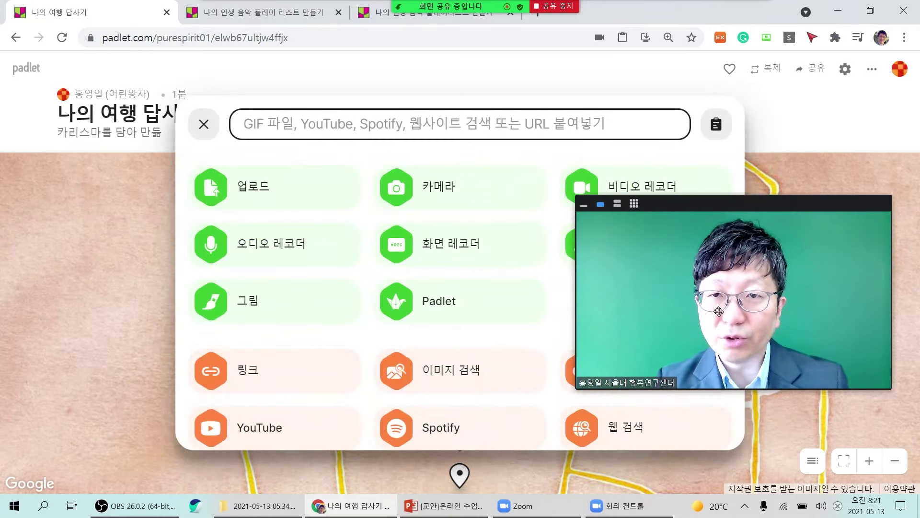
drag(719, 311, 712, 391)
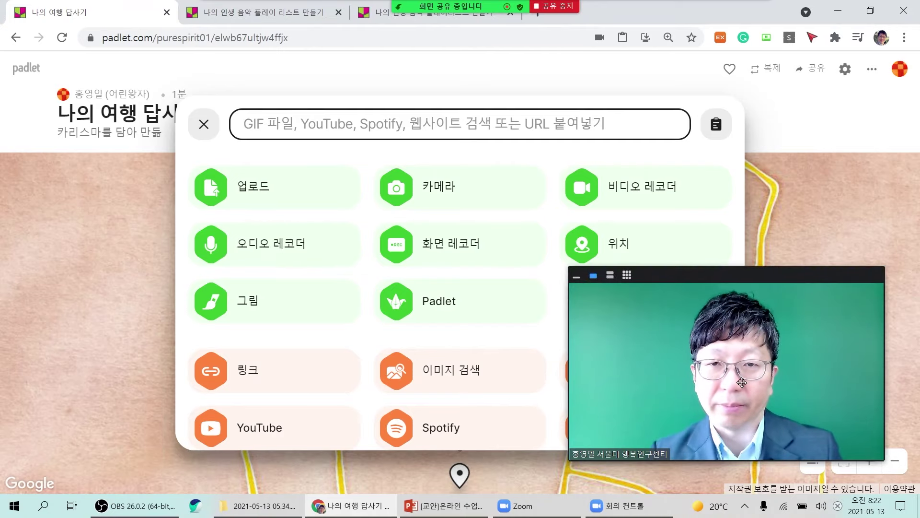
drag(742, 383, 759, 337)
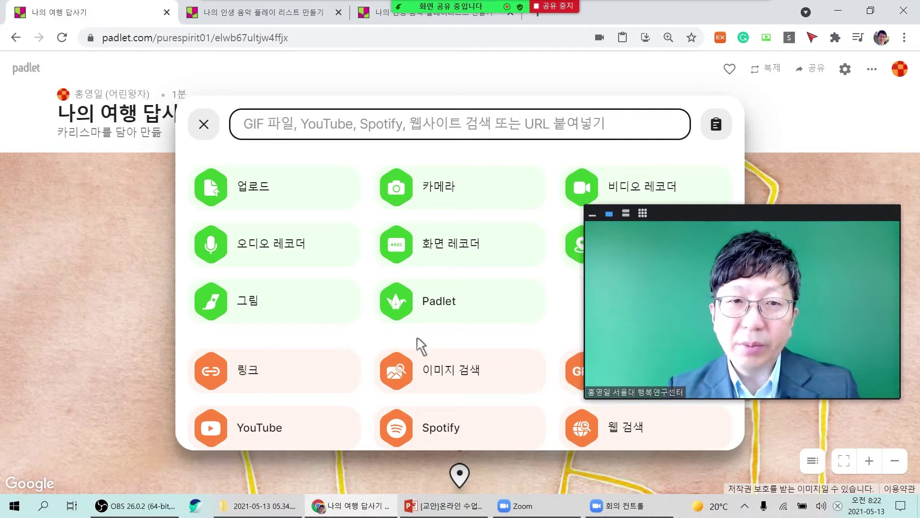
Draw a black-pen sketch of the palace gate with a base line and save it to the 경복궁 post.
click(207, 313)
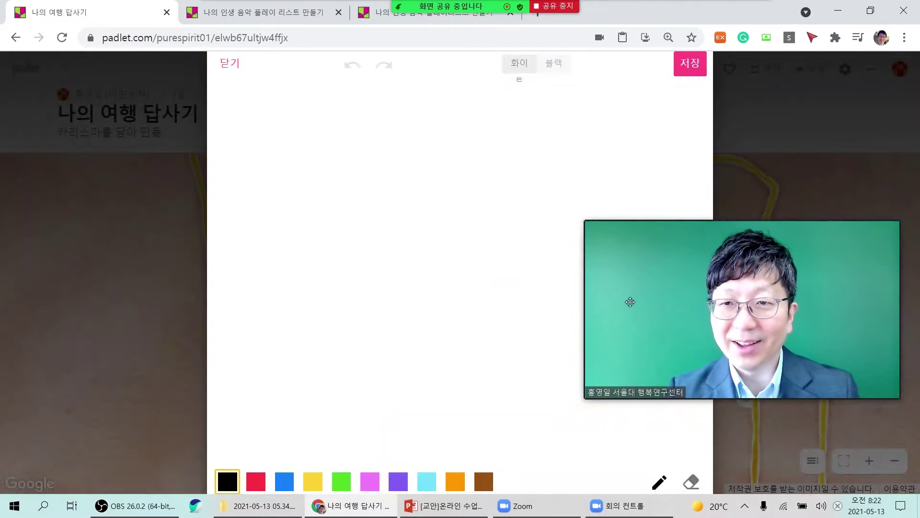
drag(630, 302, 790, 275)
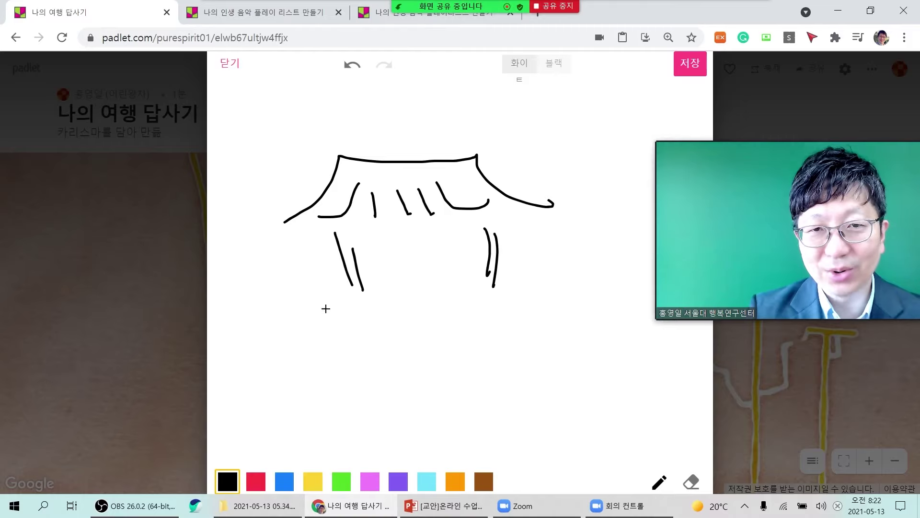
drag(310, 416, 602, 409)
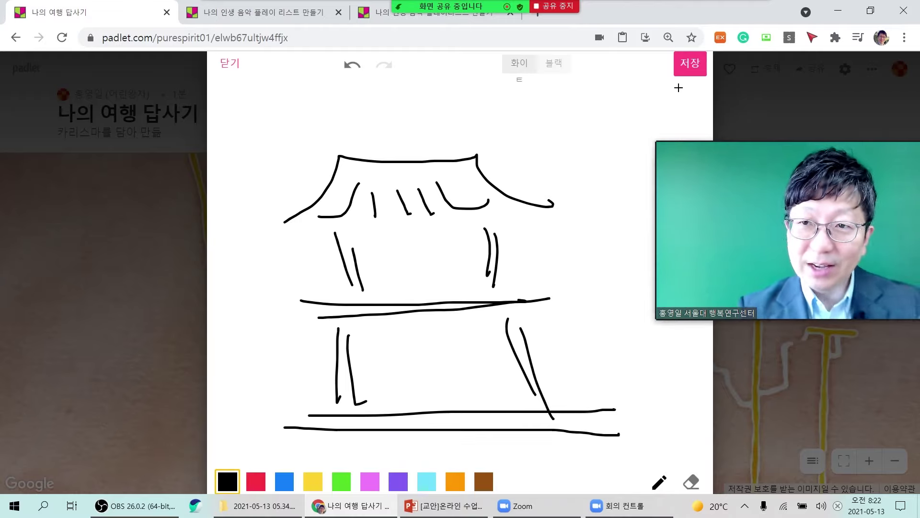
click(703, 74)
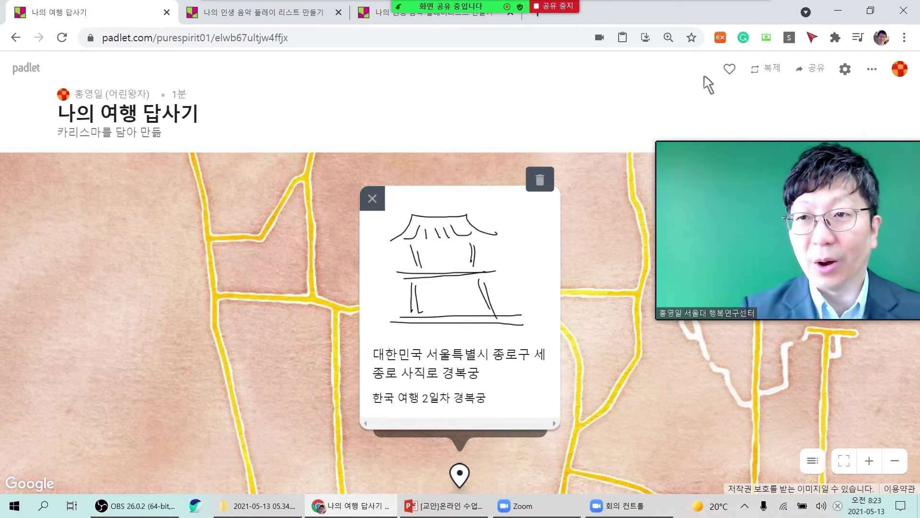
drag(791, 294, 722, 272)
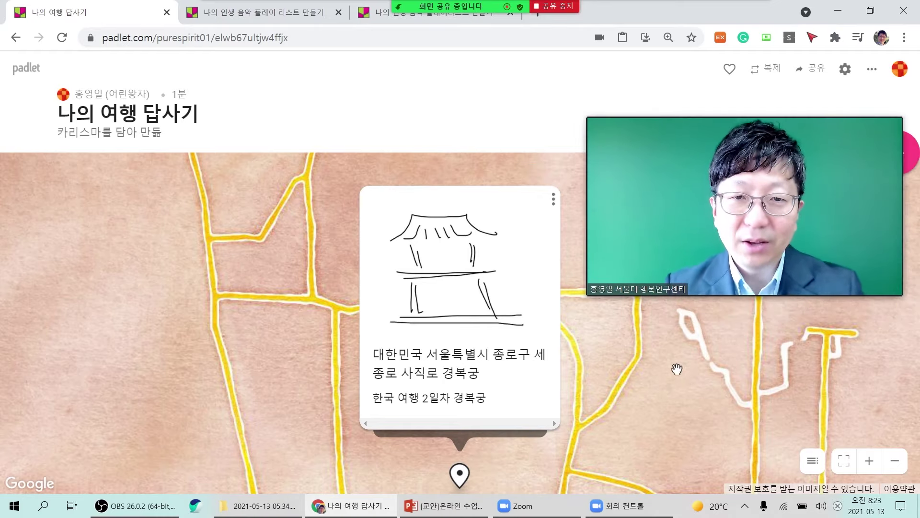
scroll(676, 369, down, 3)
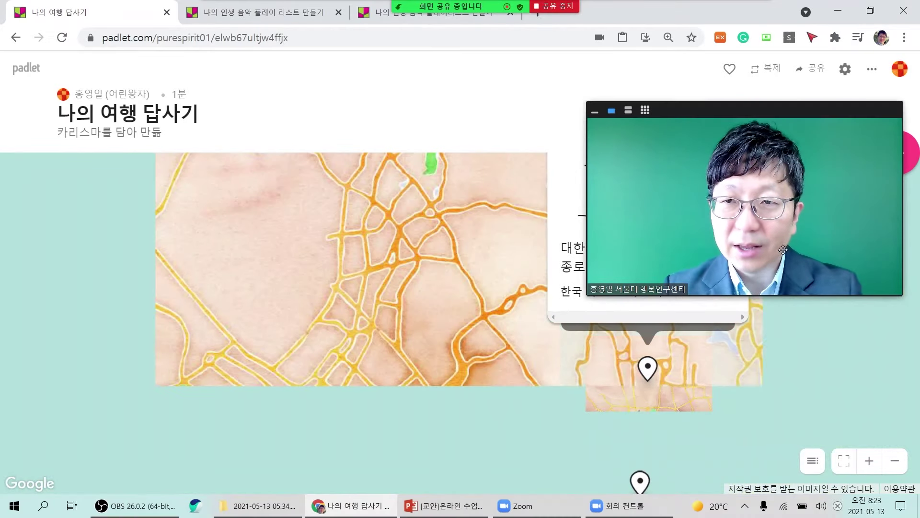
drag(782, 250, 279, 243)
scroll(740, 364, down, 1)
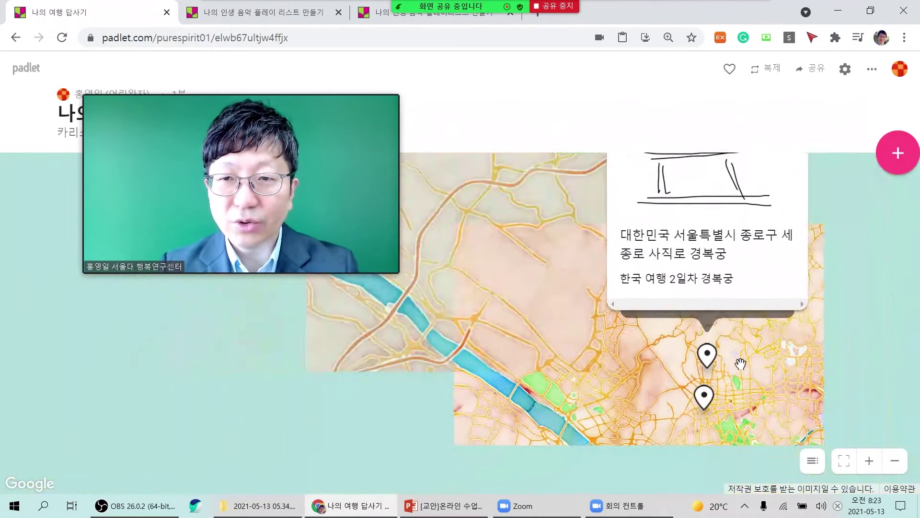
scroll(740, 364, down, 2)
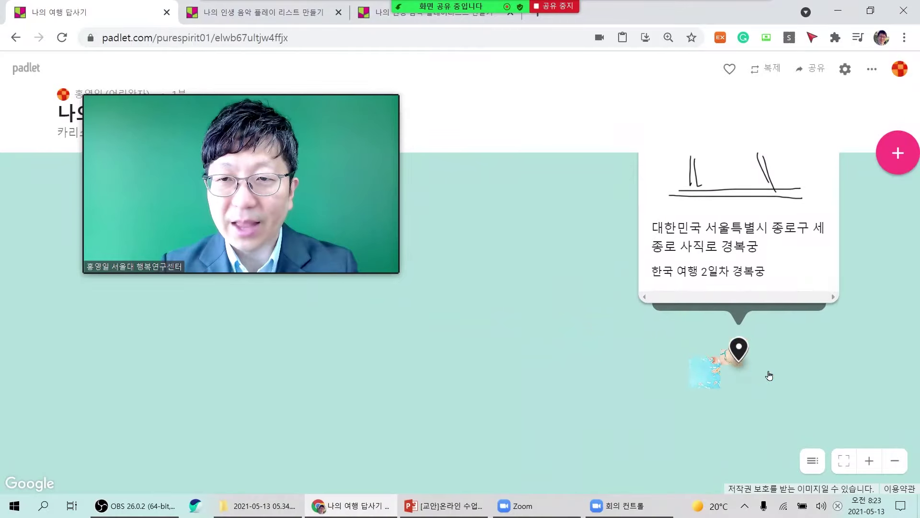
scroll(815, 398, up, 3)
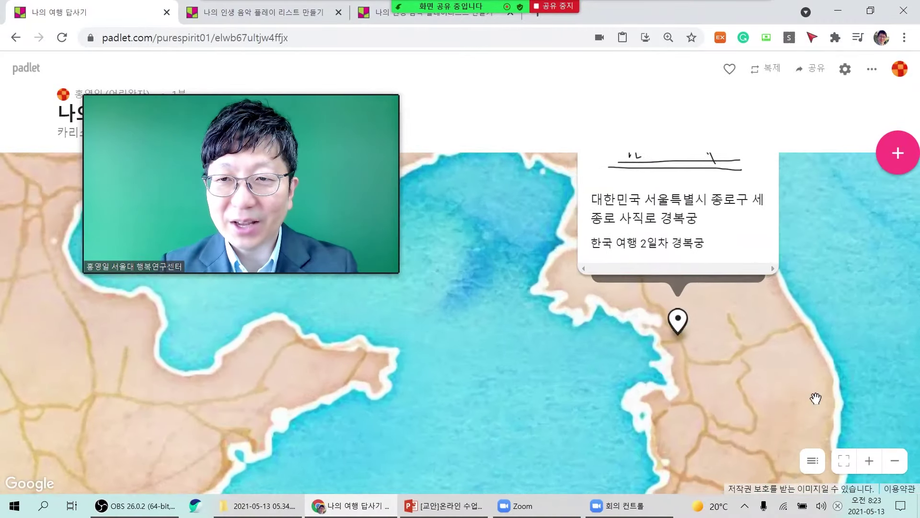
scroll(489, 316, down, 3)
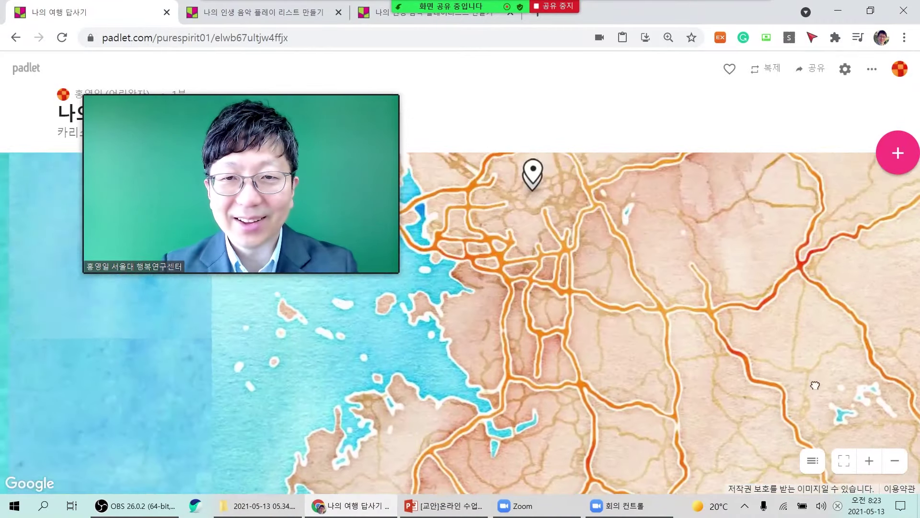
drag(661, 269, 727, 356)
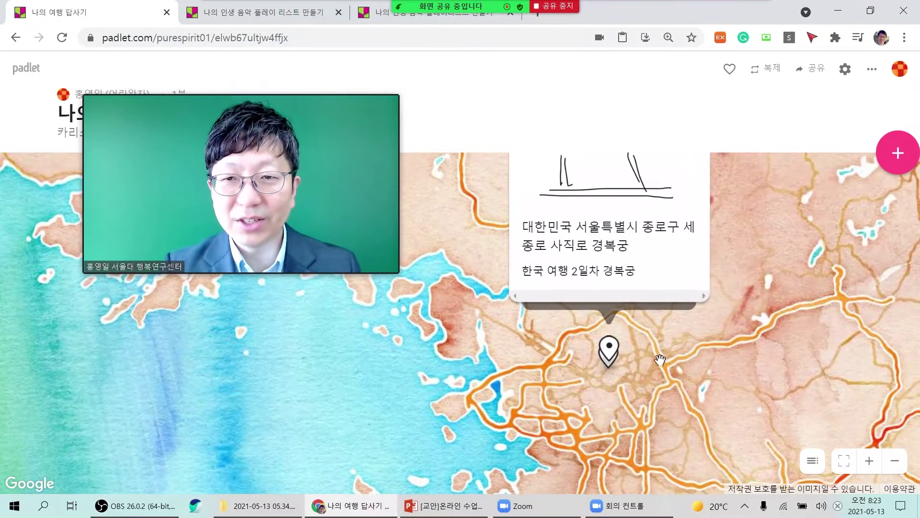
scroll(664, 372, up, 2)
drag(661, 371, 695, 366)
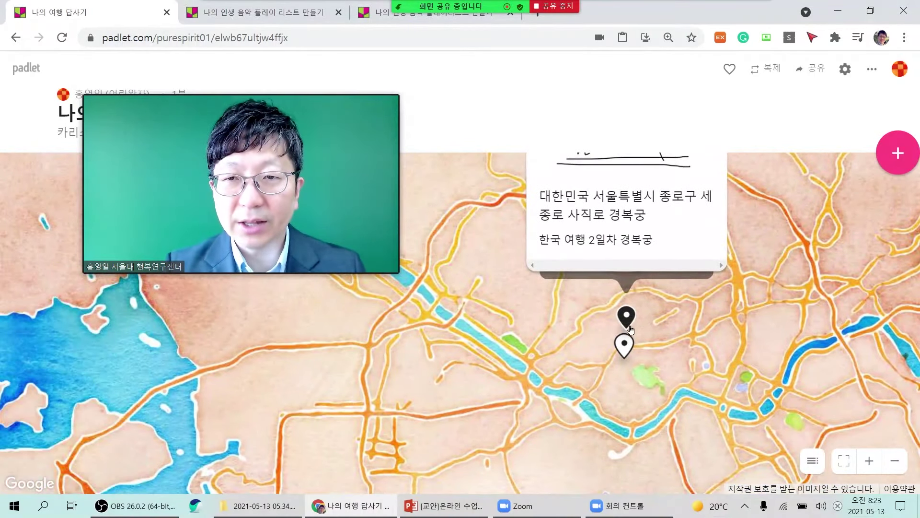
click(625, 352)
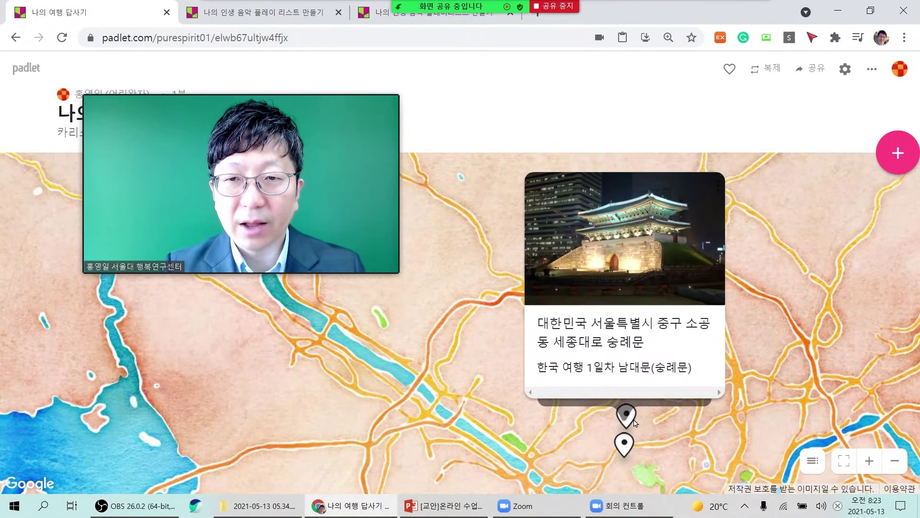
click(614, 424)
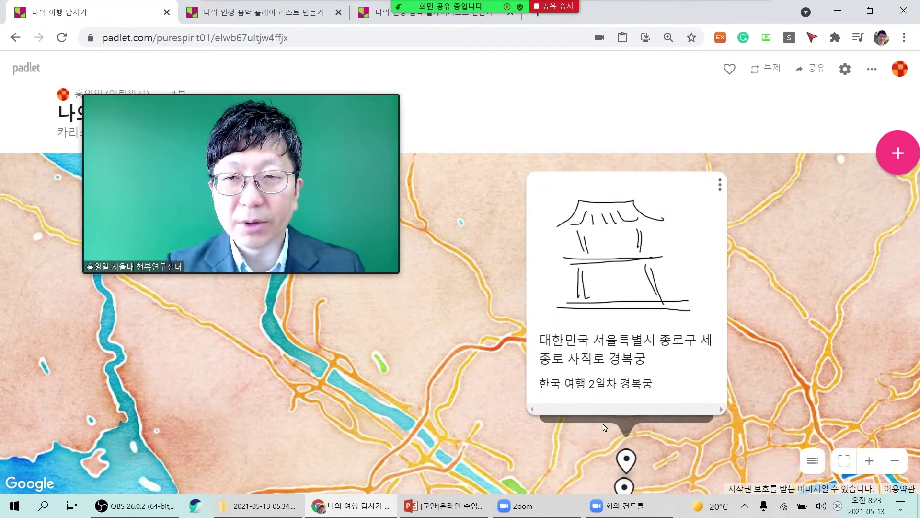
mouse_move(323, 508)
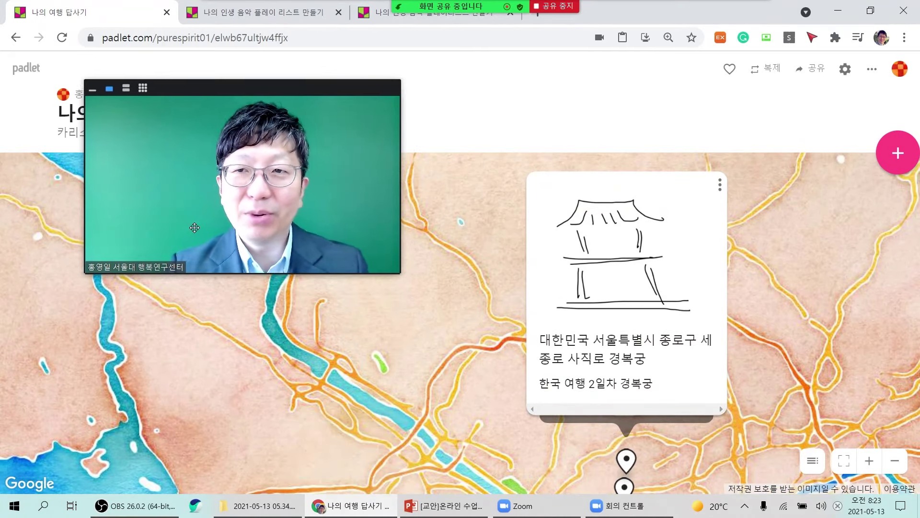
drag(194, 243, 299, 313)
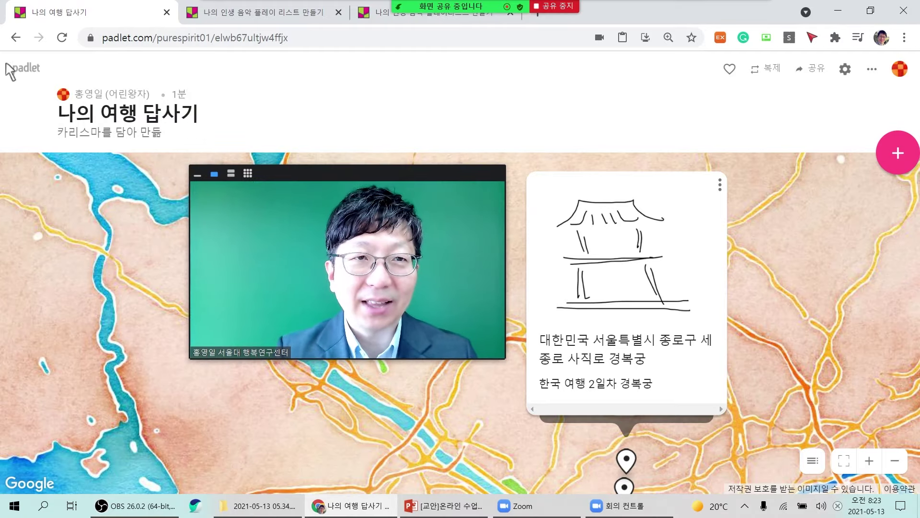
From the dashboard, open the '[서강]중간고사 대체과제 영화관람 후기 에세이 제출' board.
click(42, 73)
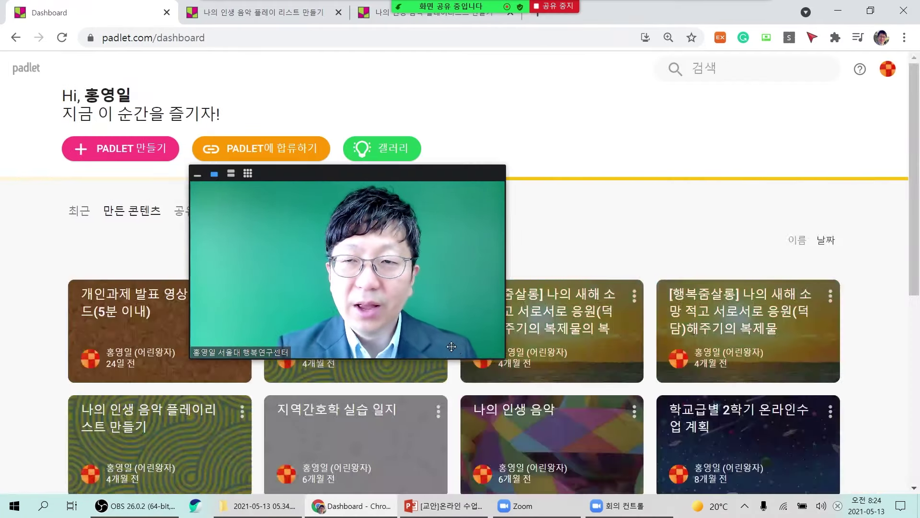
drag(439, 315, 654, 200)
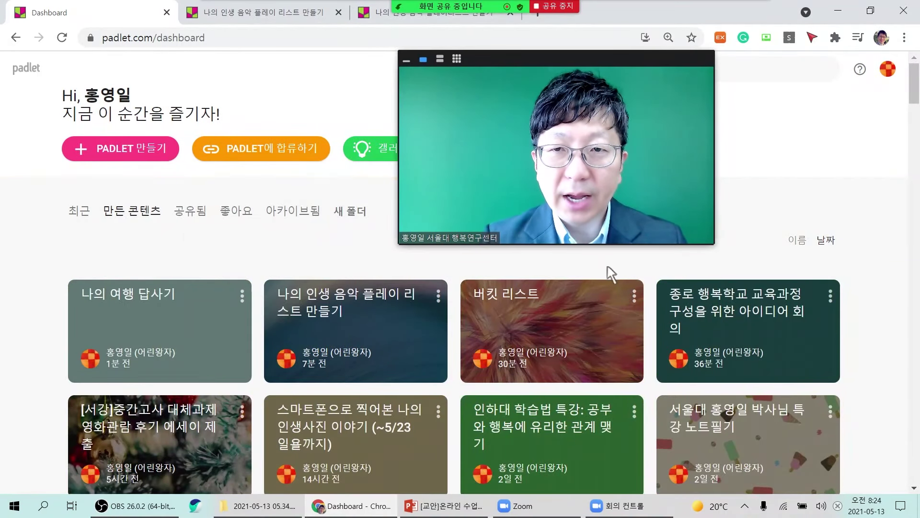
scroll(608, 273, down, 2)
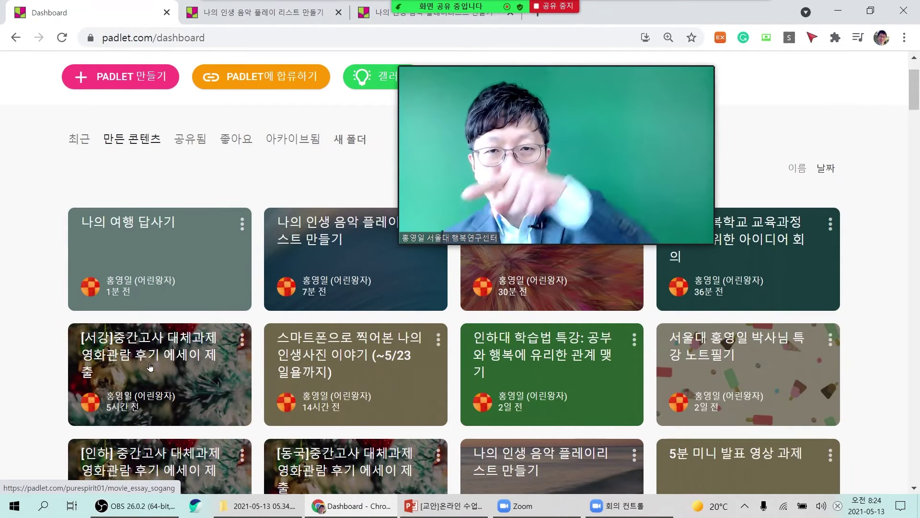
drag(573, 163, 238, 218)
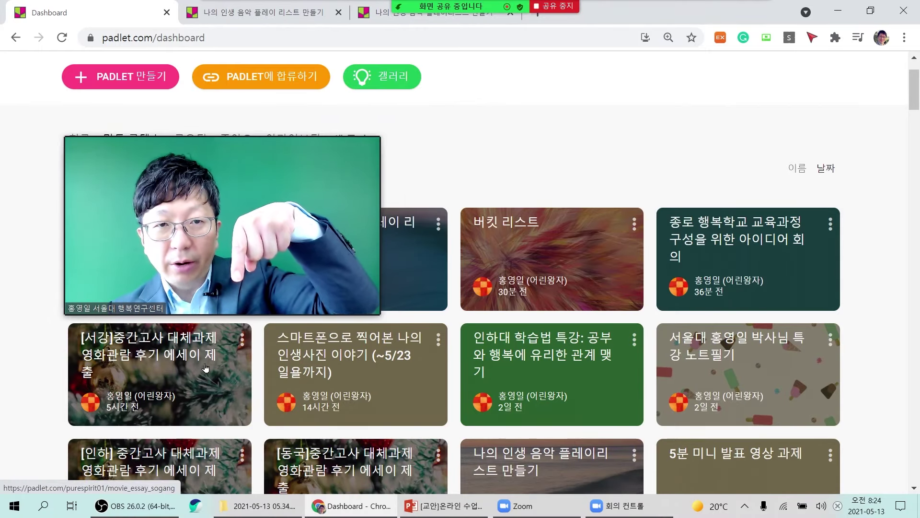
click(205, 368)
drag(273, 273, 784, 386)
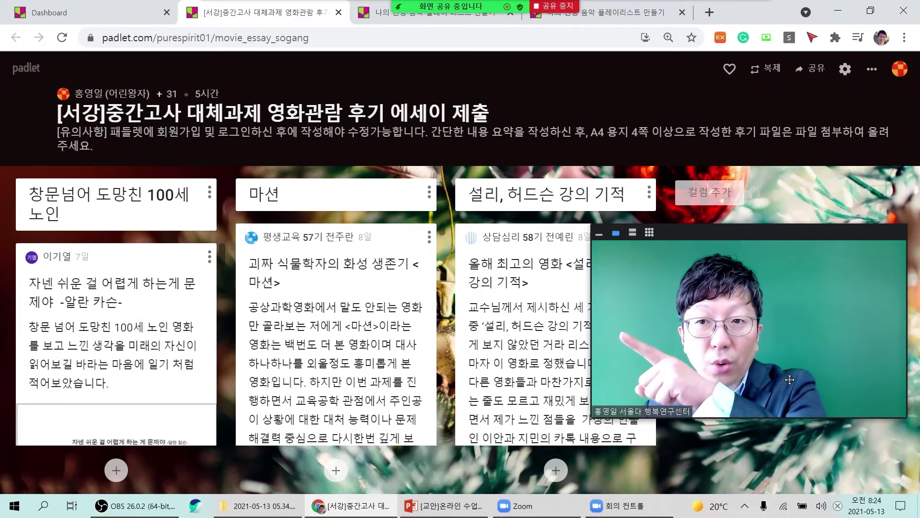
Download the HWP essay attached to the first post in the '창문넘어 도망친 100세 노인' column.
scroll(422, 351, down, 3)
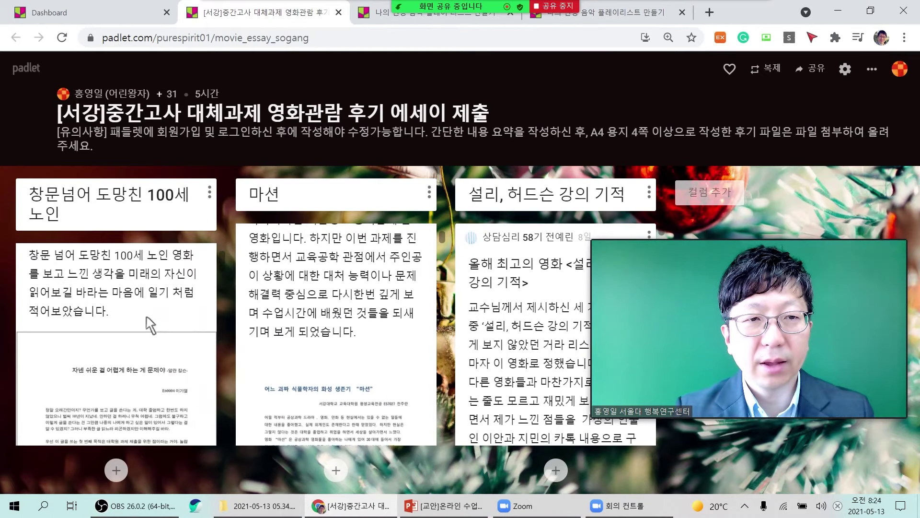
drag(747, 352, 371, 356)
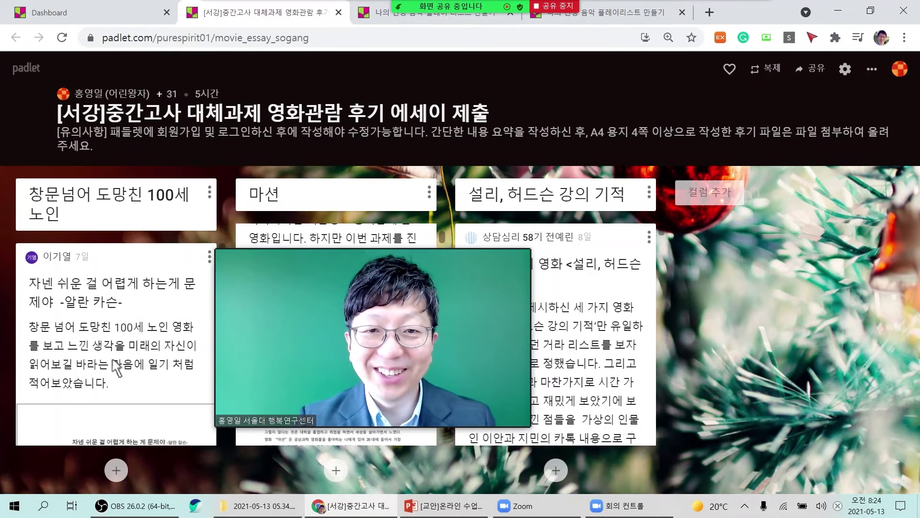
scroll(118, 369, down, 5)
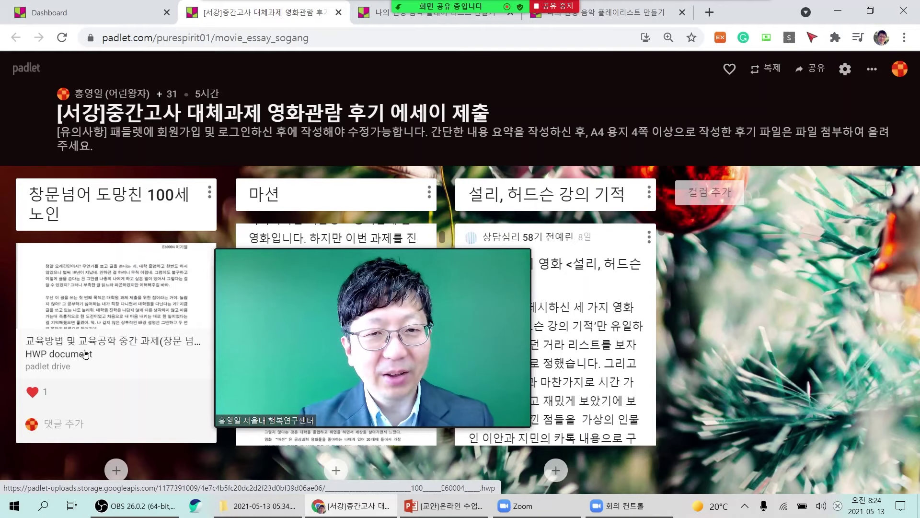
click(86, 354)
drag(379, 421, 785, 302)
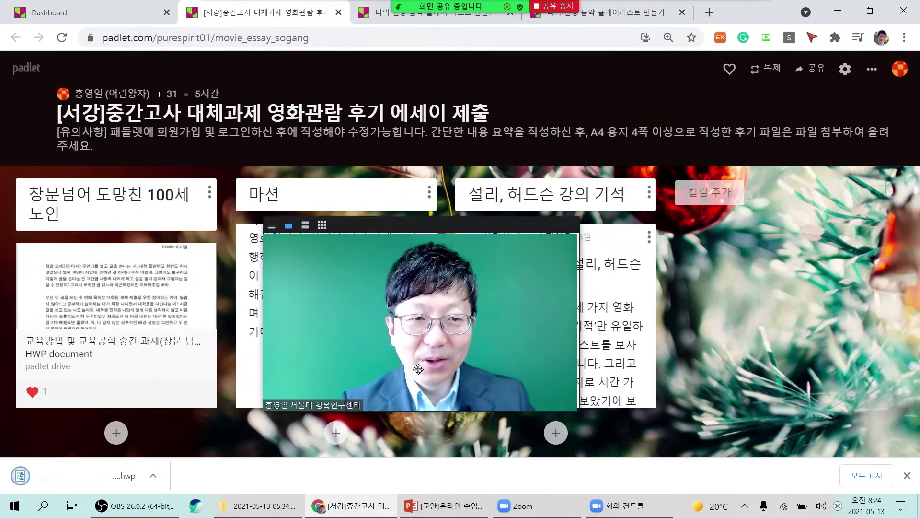
click(96, 477)
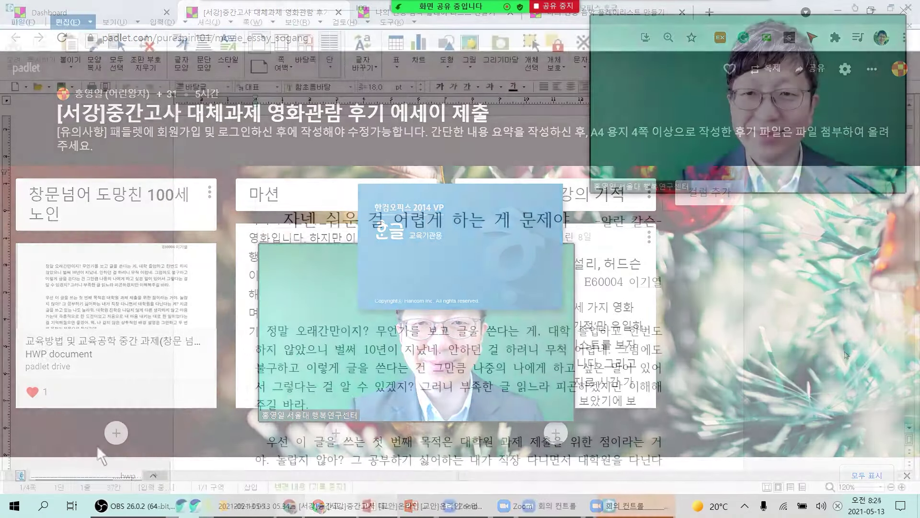
scroll(588, 379, down, 15)
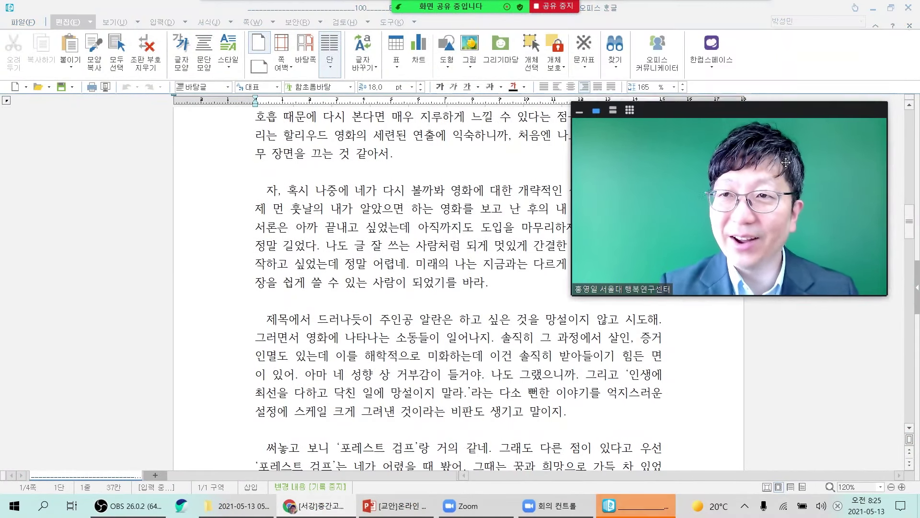
click(909, 9)
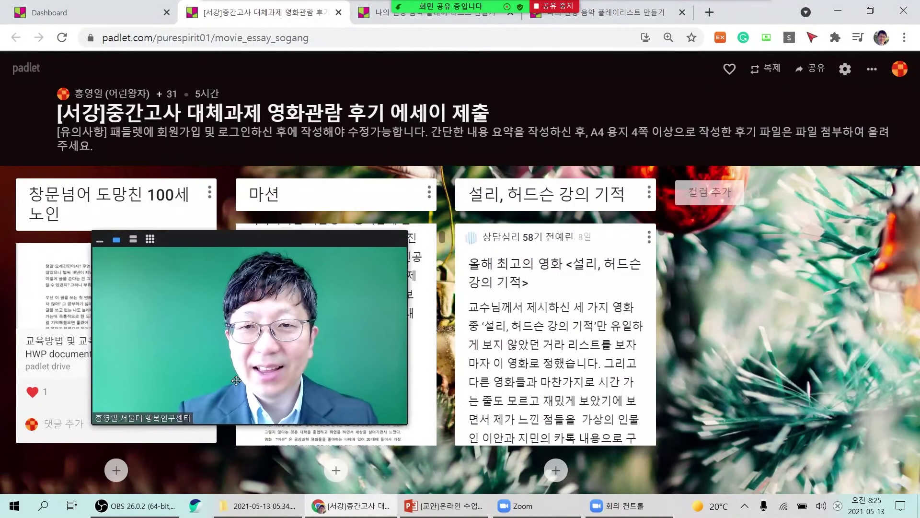
Browse the '설리, 허드슨 강의 기적' column posts, then show the board's 공유 options.
scroll(574, 398, down, 5)
scroll(571, 398, down, 10)
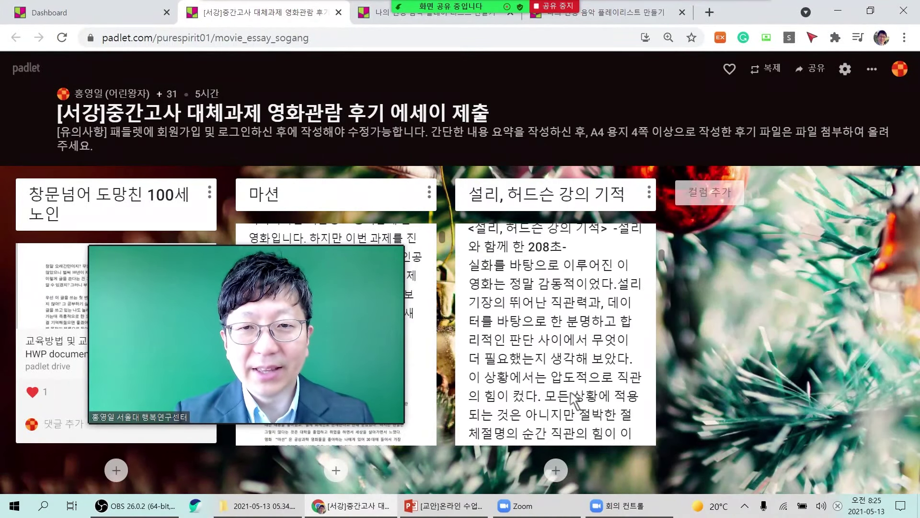
drag(311, 386, 822, 248)
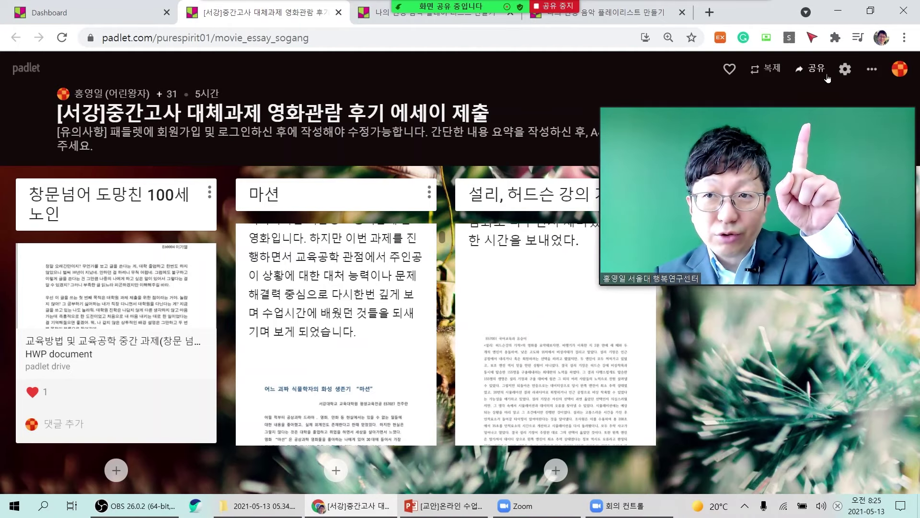
drag(837, 195, 639, 174)
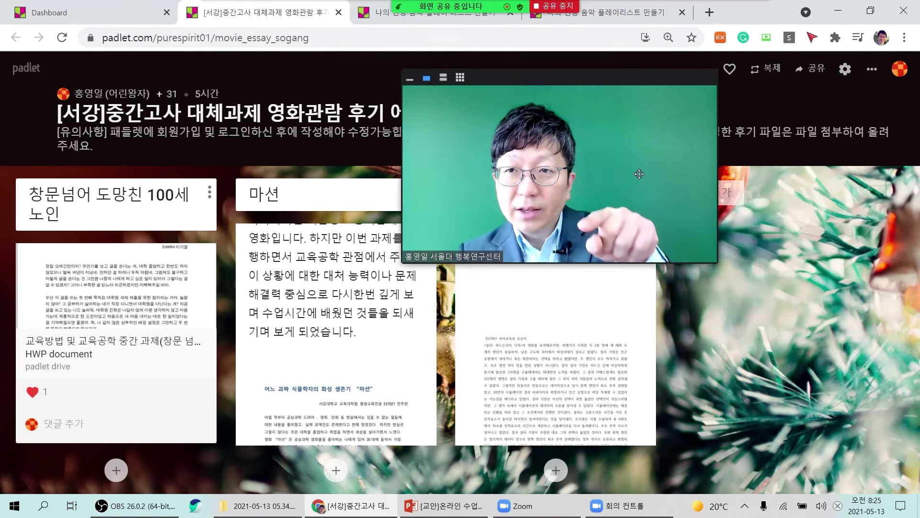
click(815, 71)
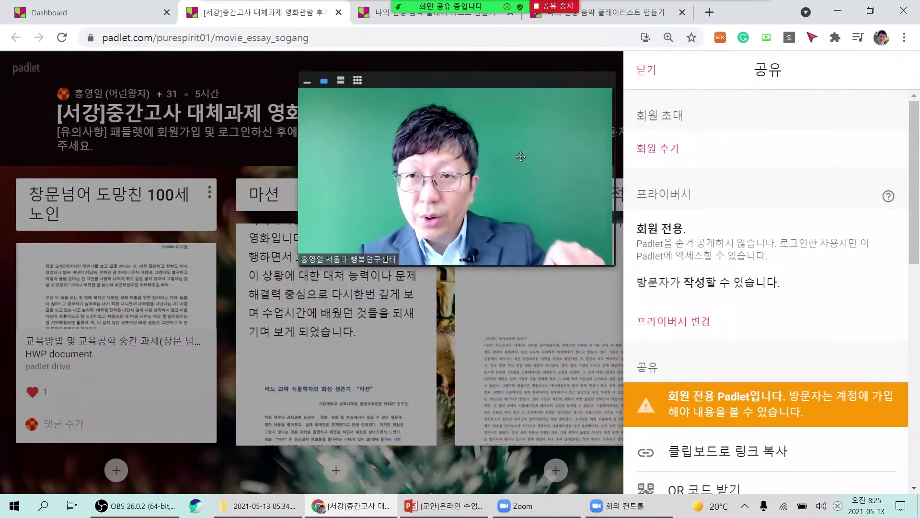
Export the board with PDF로 저장 as A4 portrait pages and open the 10-page PDF.
scroll(822, 265, down, 10)
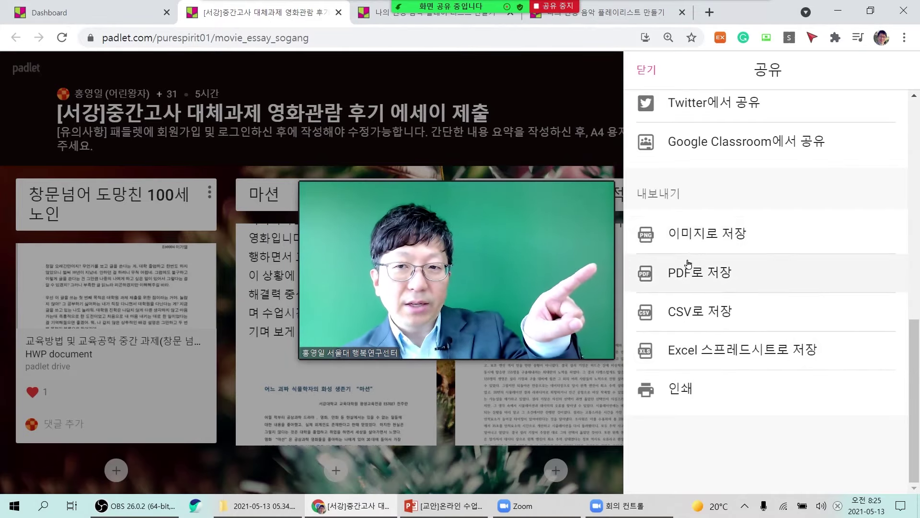
click(688, 280)
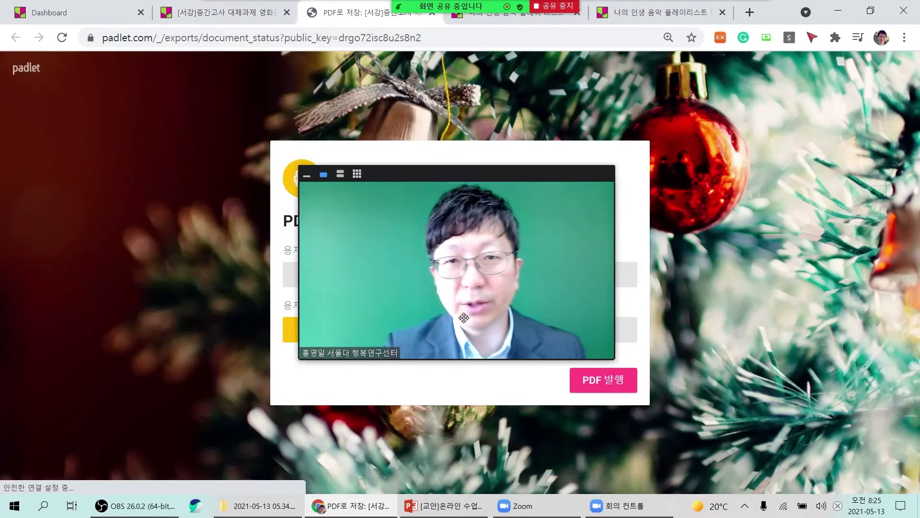
drag(466, 313, 781, 216)
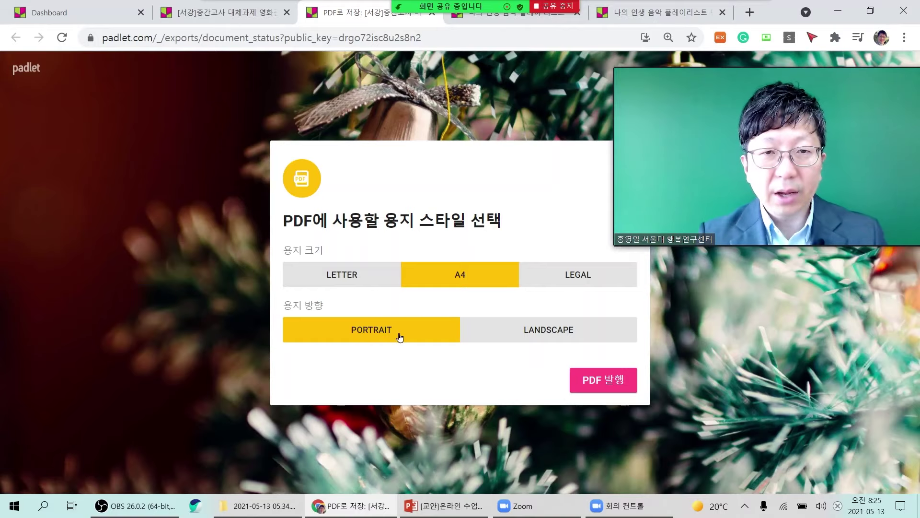
click(604, 383)
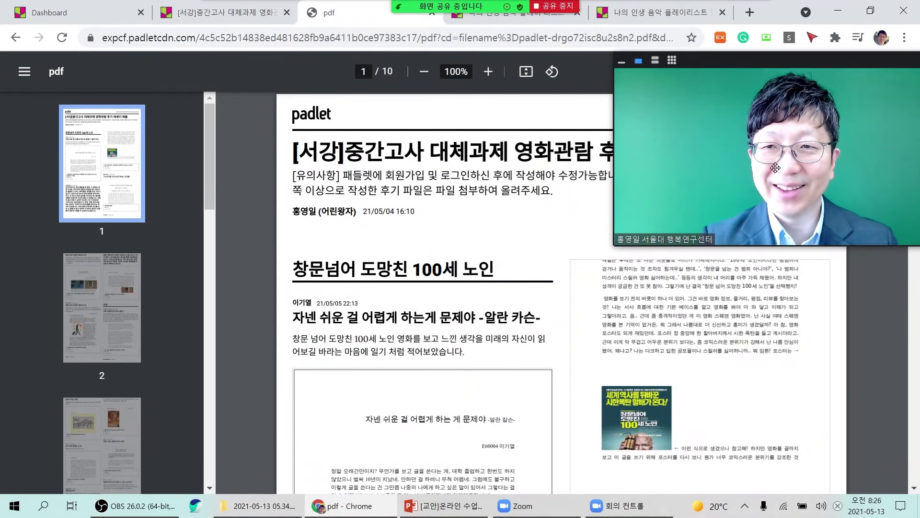
Scroll the exported PDF to page 3 and download the student's linked HWP essay.
drag(790, 177, 814, 258)
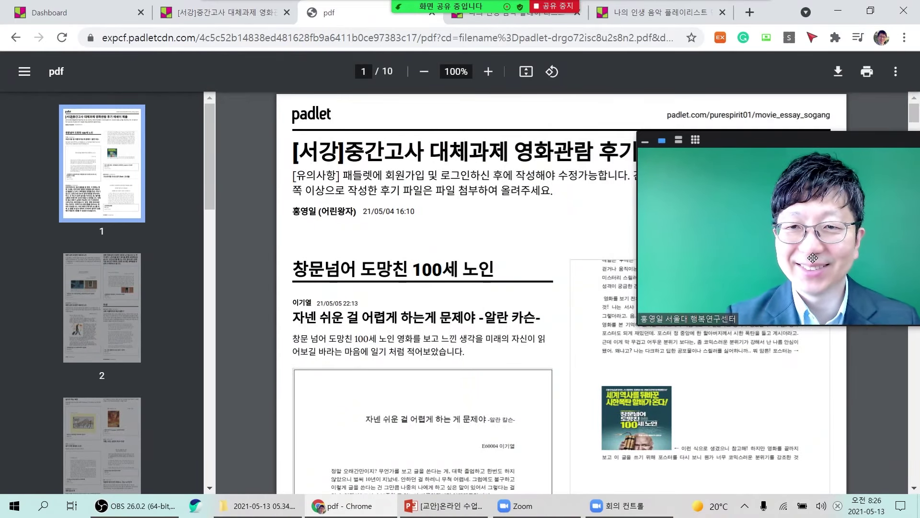
scroll(428, 349, down, 9)
scroll(428, 348, down, 8)
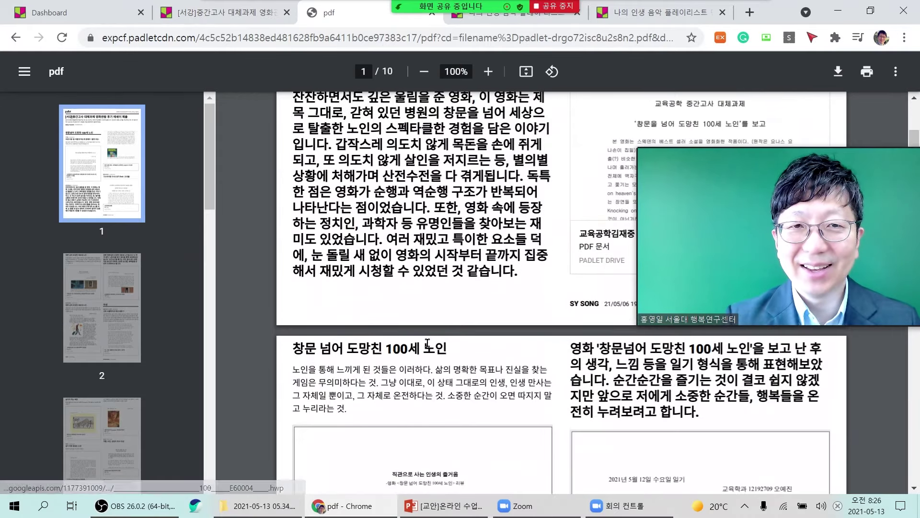
scroll(428, 343, down, 10)
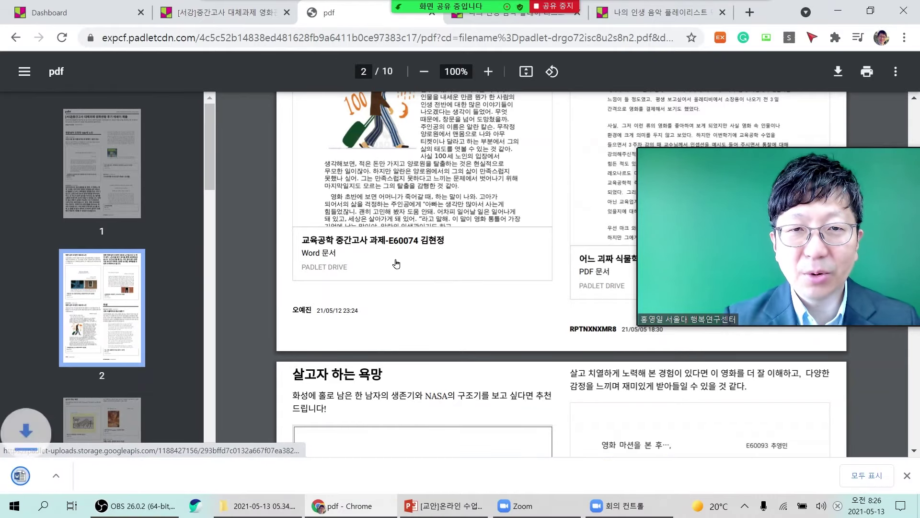
scroll(396, 263, down, 8)
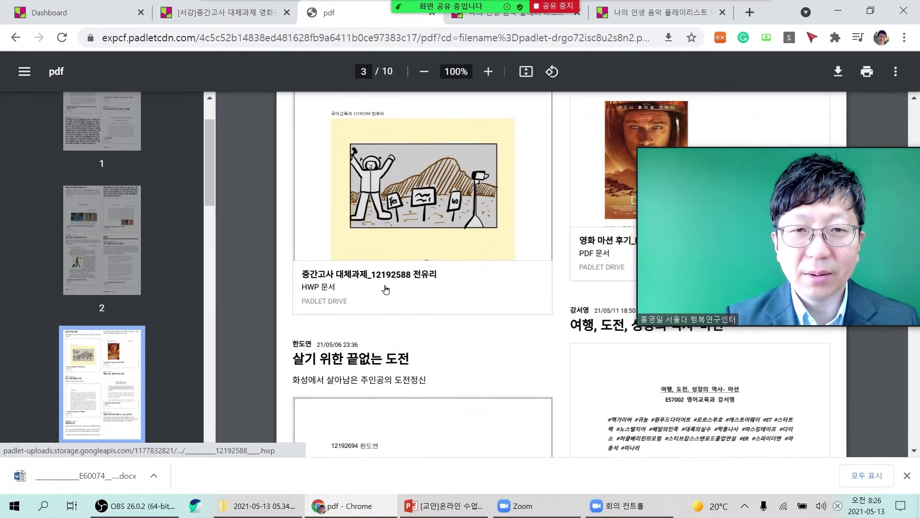
click(386, 289)
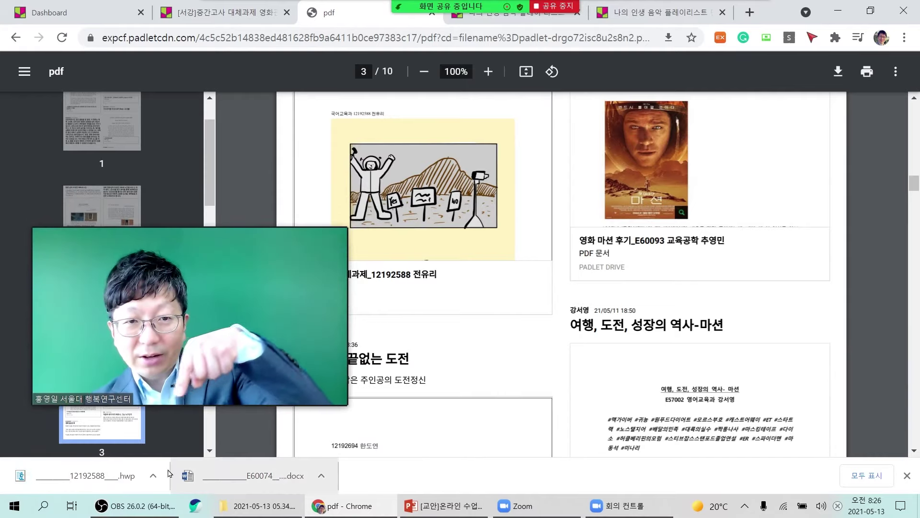
mouse_move(276, 397)
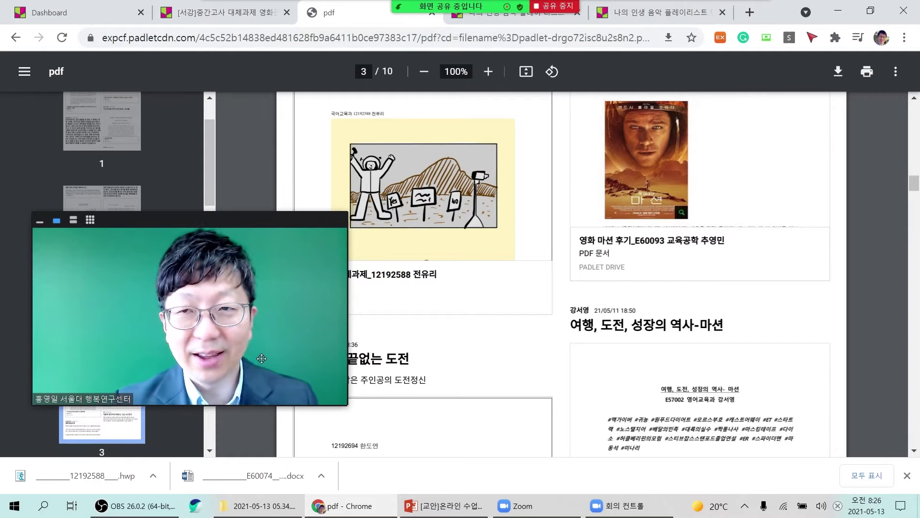
drag(320, 355, 642, 339)
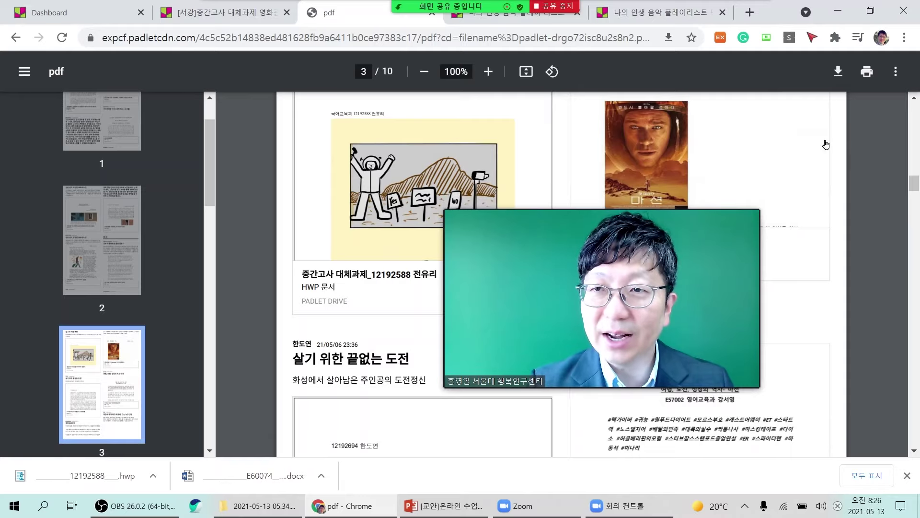
Save the exported PDF as padlet-drgo72isc8u2s8n2.pdf in Downloads and return to the Padlet board.
click(838, 74)
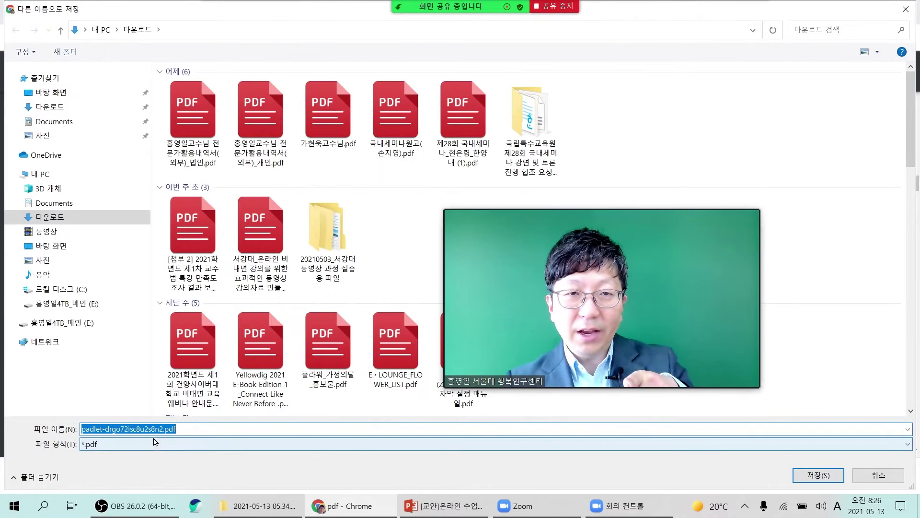
click(819, 475)
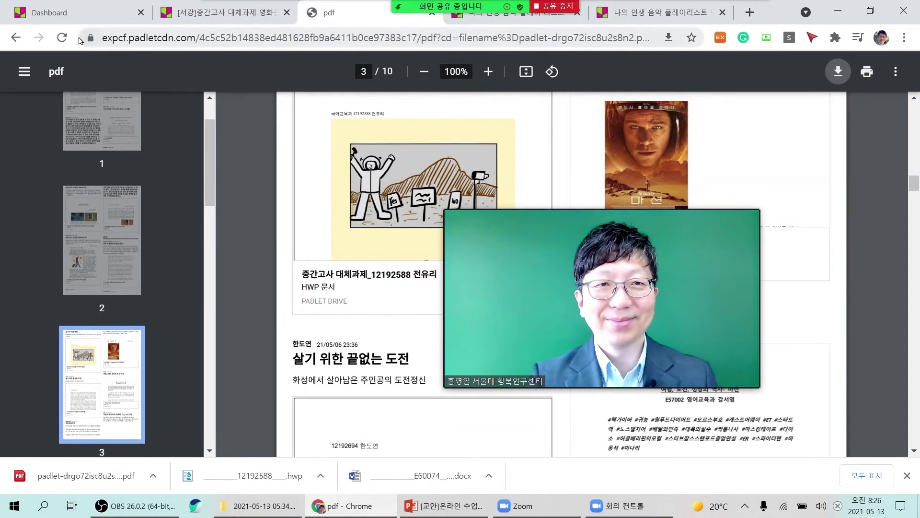
click(214, 21)
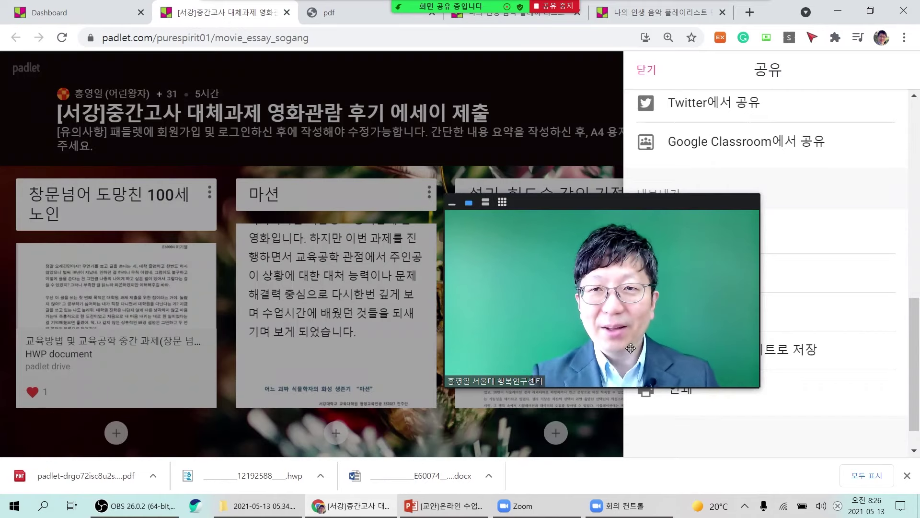
Close the 공유 panel and Chrome's download shelf so the three movie columns show.
click(646, 70)
drag(661, 317, 803, 373)
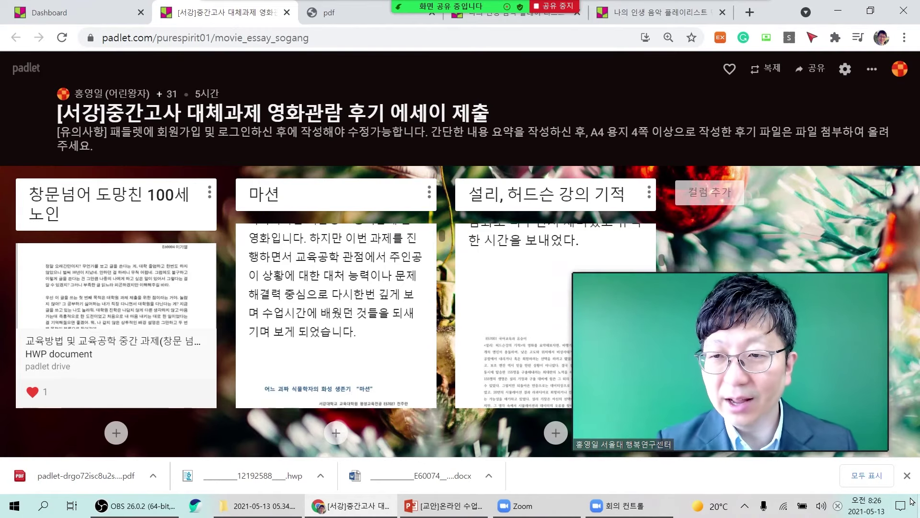
click(907, 475)
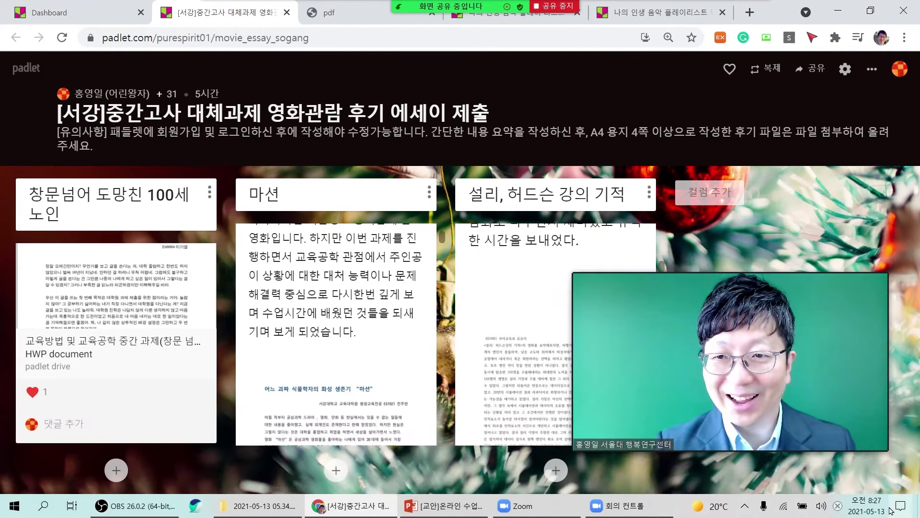
drag(825, 429, 841, 215)
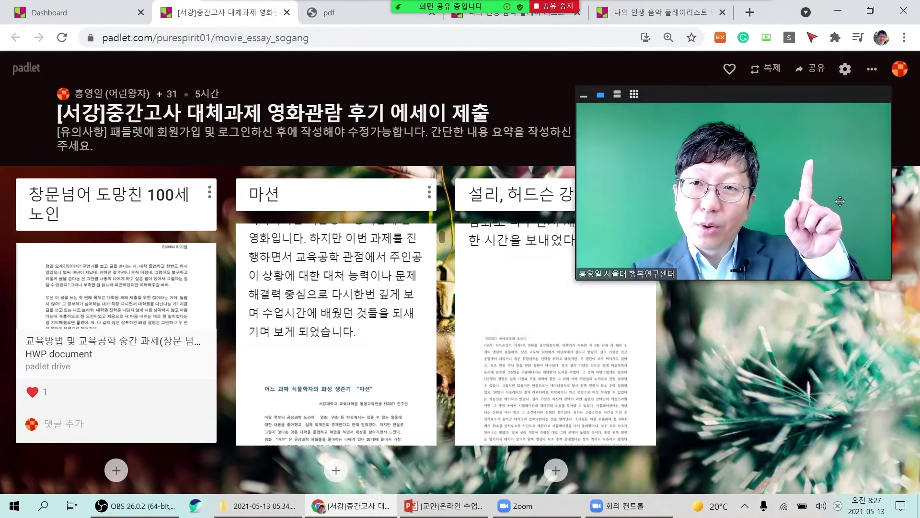
Duplicate the essay board with 디자인 복사 and 게시물 복사, opening the '…에세이 제출의 복제물' copy.
click(767, 70)
drag(810, 189, 531, 238)
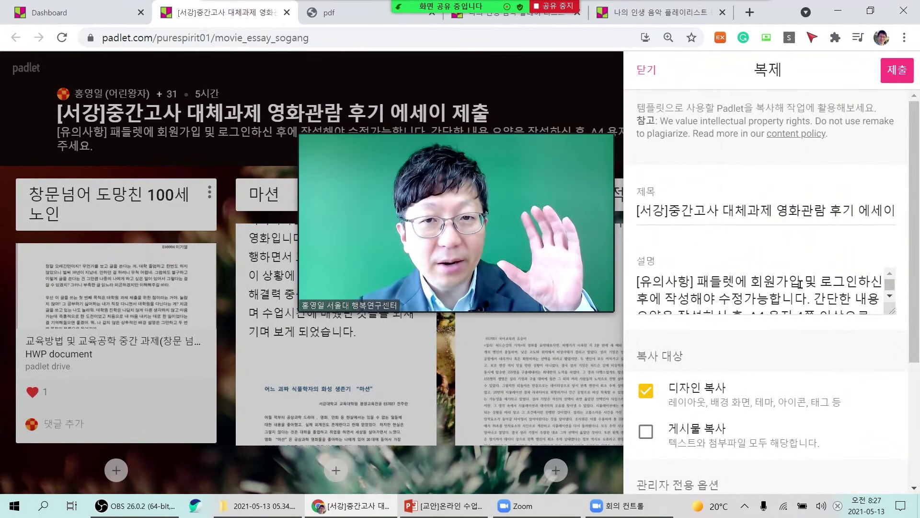
drag(590, 239, 596, 382)
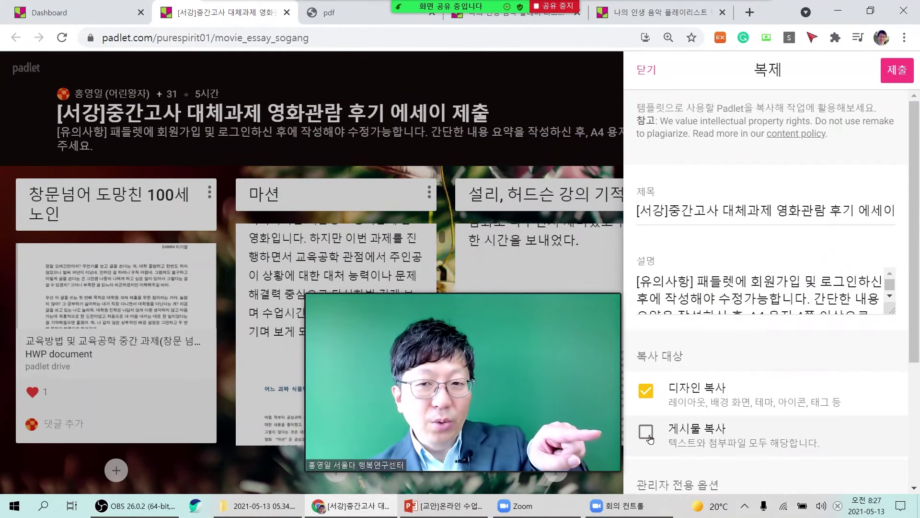
click(647, 433)
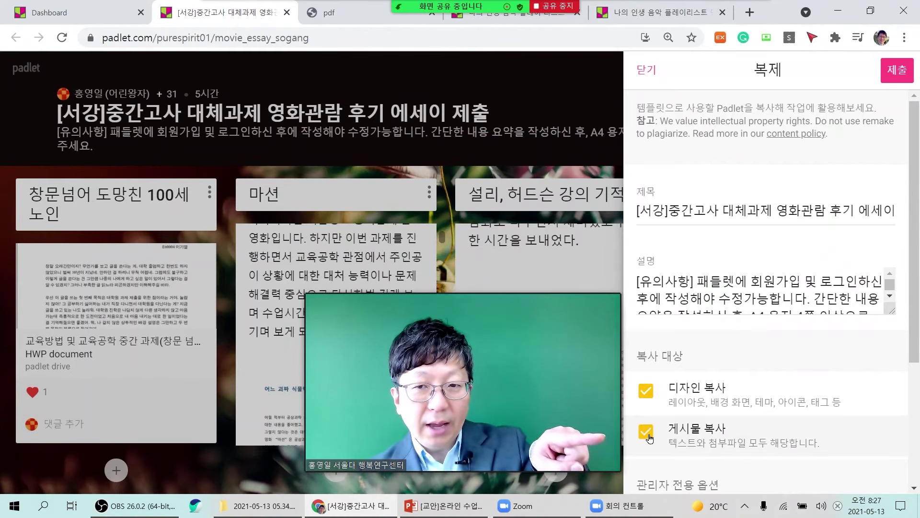
drag(594, 335, 595, 160)
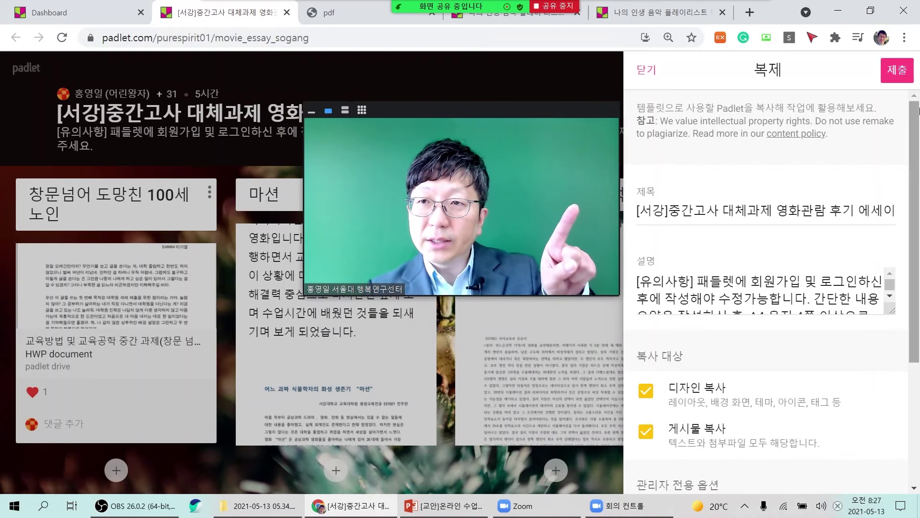
click(898, 72)
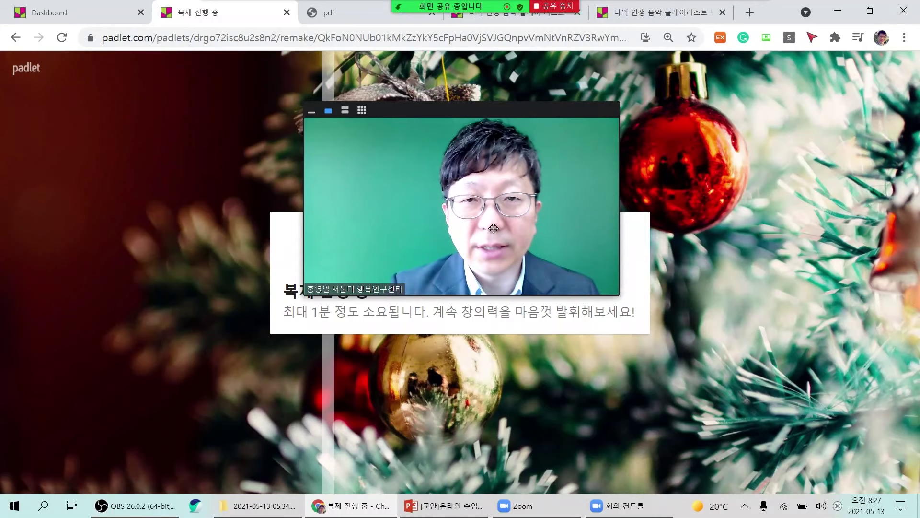
drag(493, 229, 754, 337)
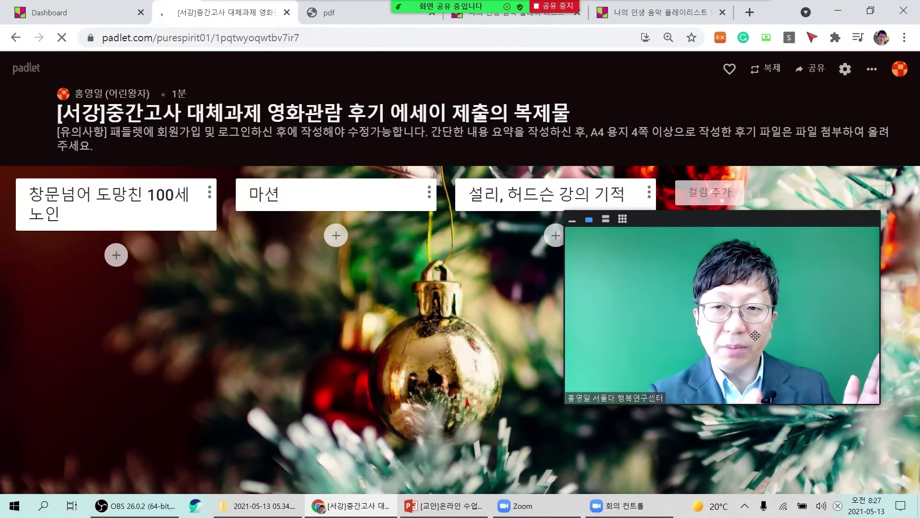
Pan across the duplicate board while the copied essay posts load into all three movie columns.
drag(755, 335, 609, 221)
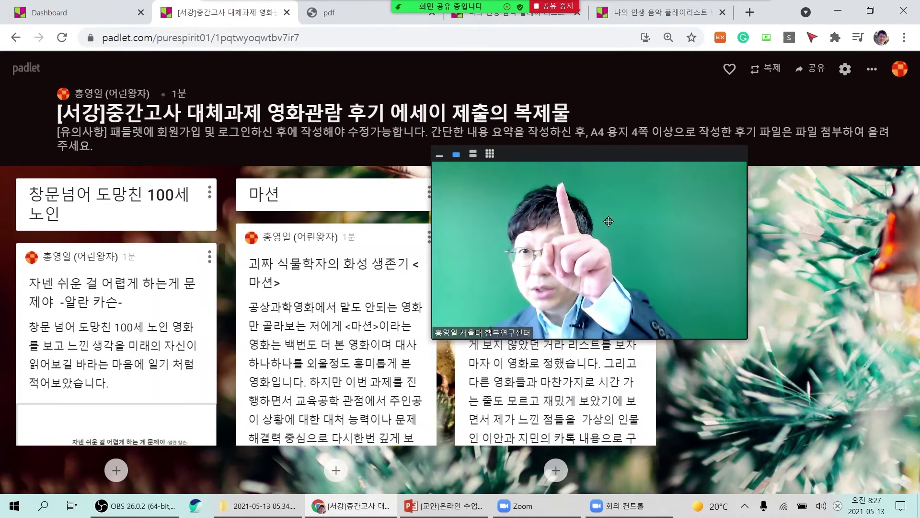
drag(637, 251, 623, 194)
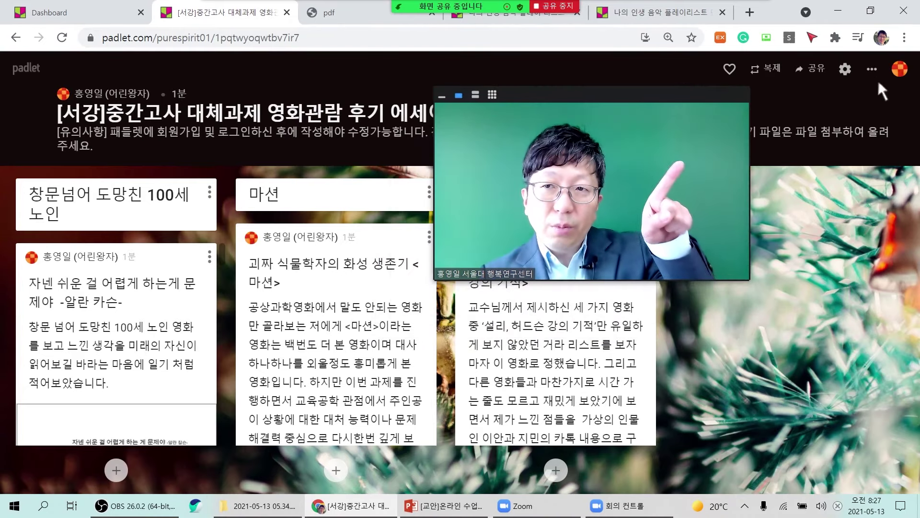
Edit the board's 제목 so it ends with '(백업 저장)' and save the settings.
click(846, 71)
drag(662, 206, 526, 224)
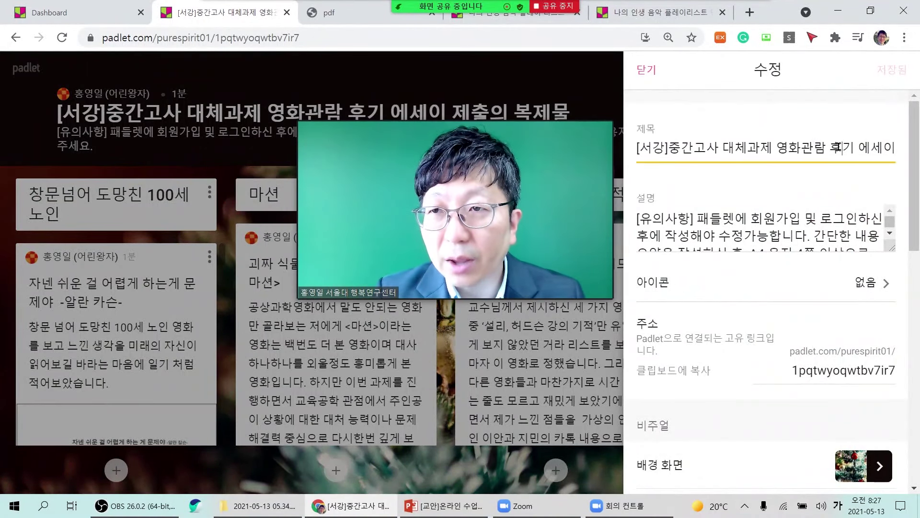
drag(836, 147, 915, 152)
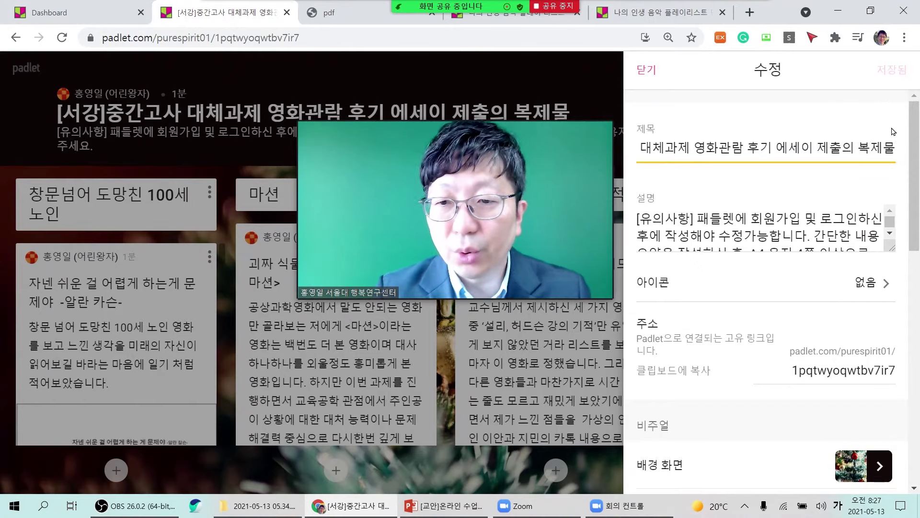
key(BackSpace)
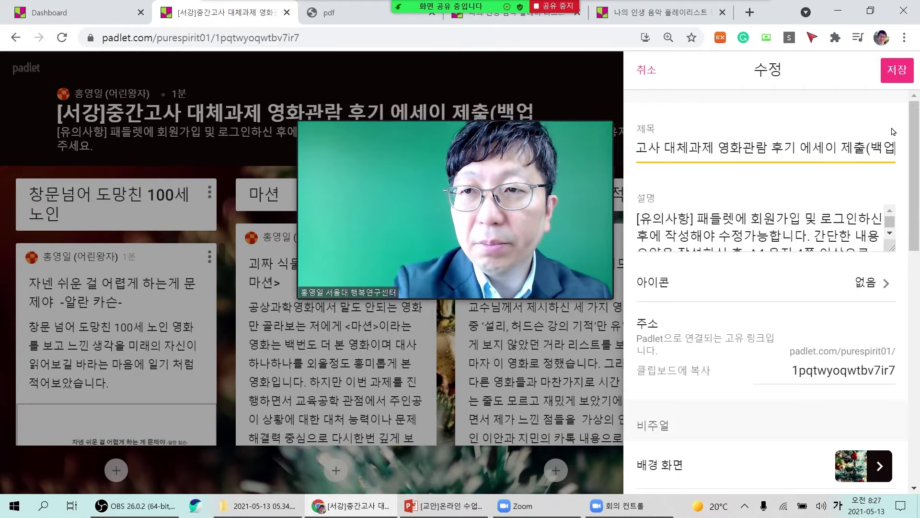
text(장))
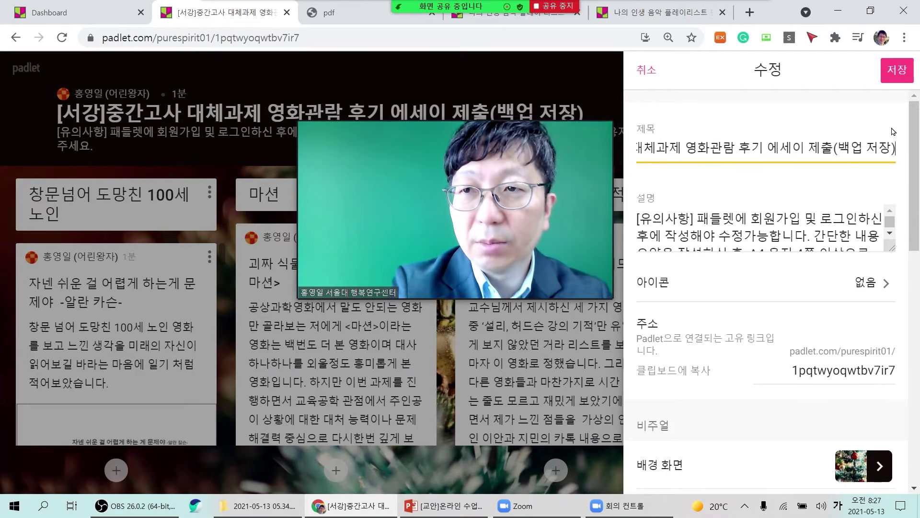
click(905, 80)
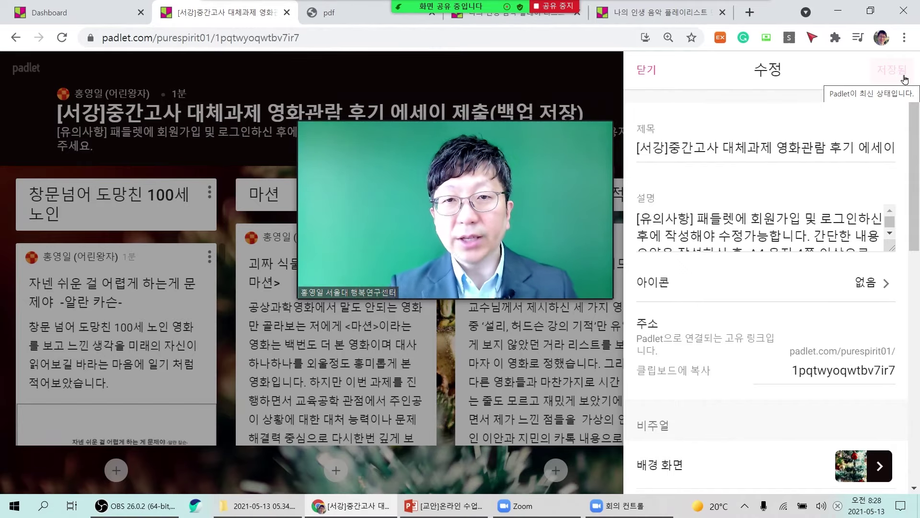
Keep post reactions on 좋아요 in the 반응 options, then close the board settings.
scroll(776, 380, down, 10)
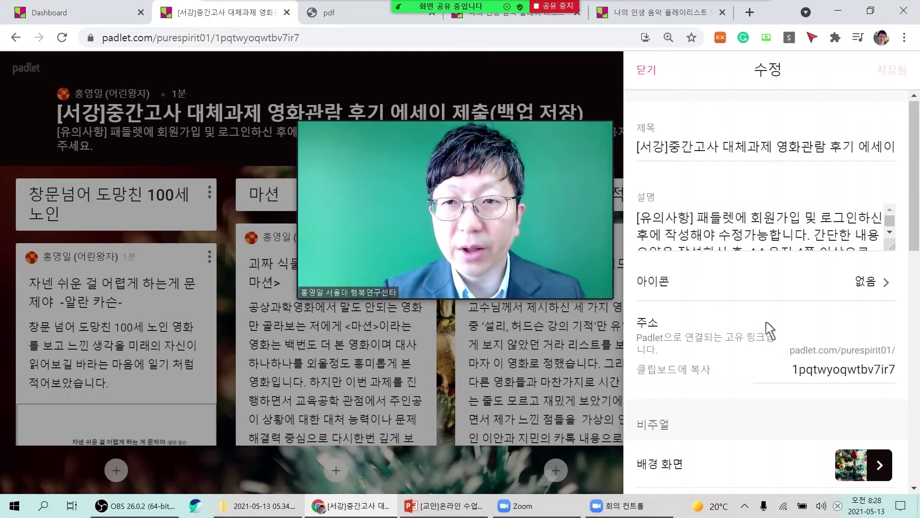
scroll(770, 331, down, 3)
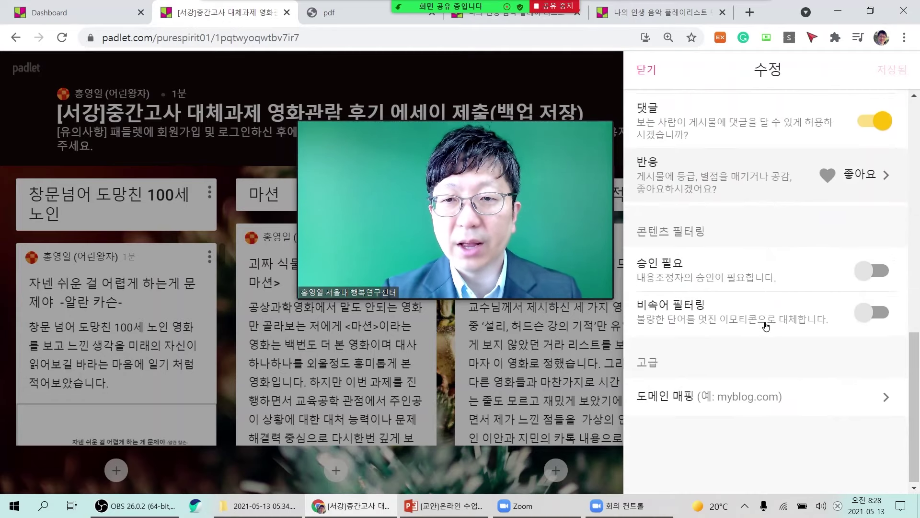
scroll(770, 330, up, 5)
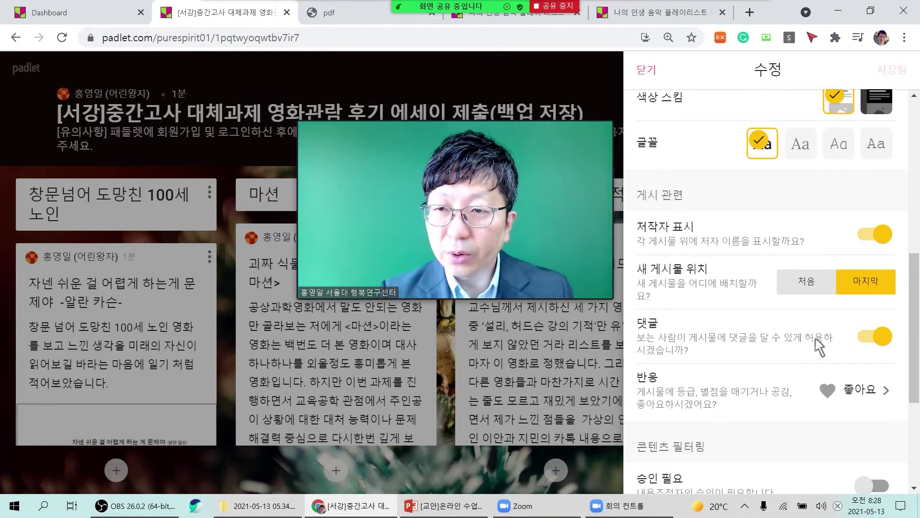
click(849, 402)
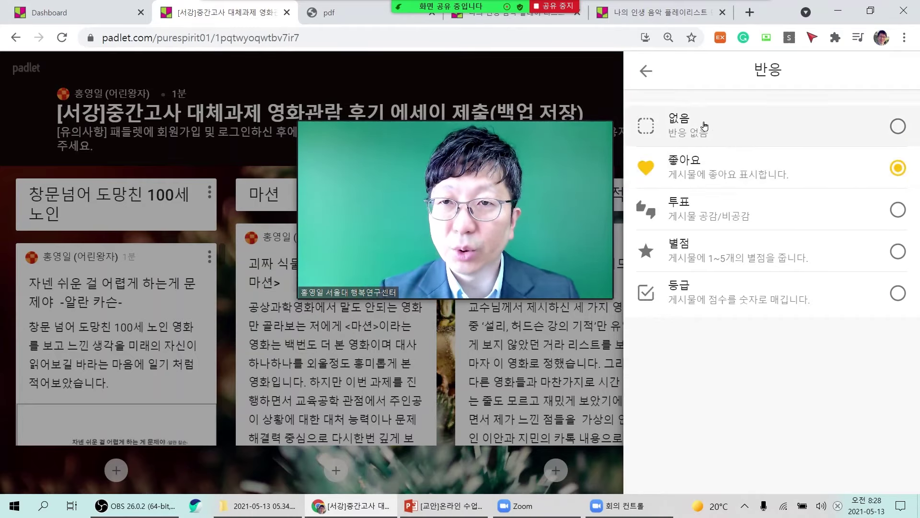
click(649, 71)
click(650, 72)
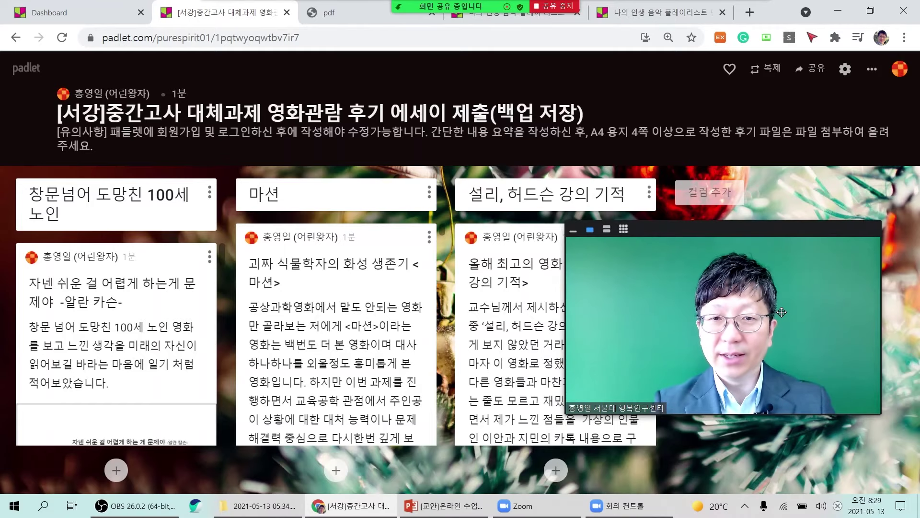
Return to the Padlet dashboard tab listing the created padlets.
click(48, 13)
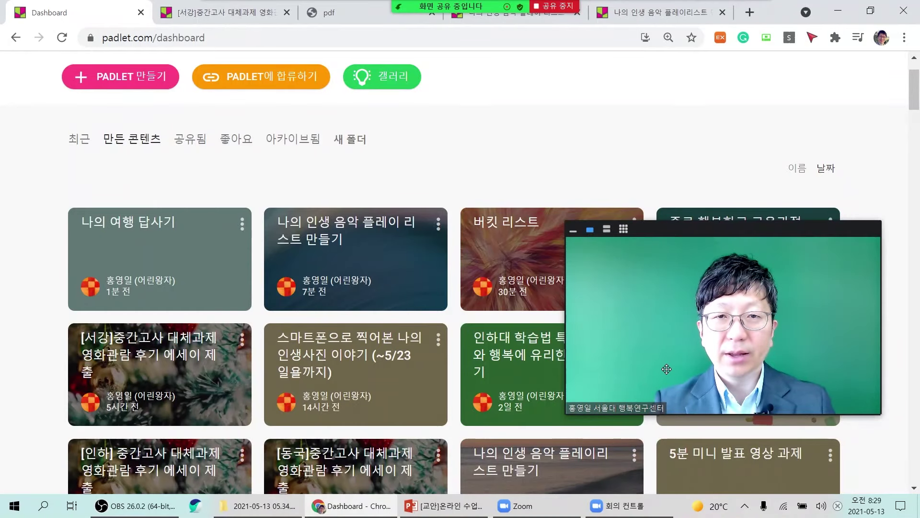
drag(630, 365, 593, 150)
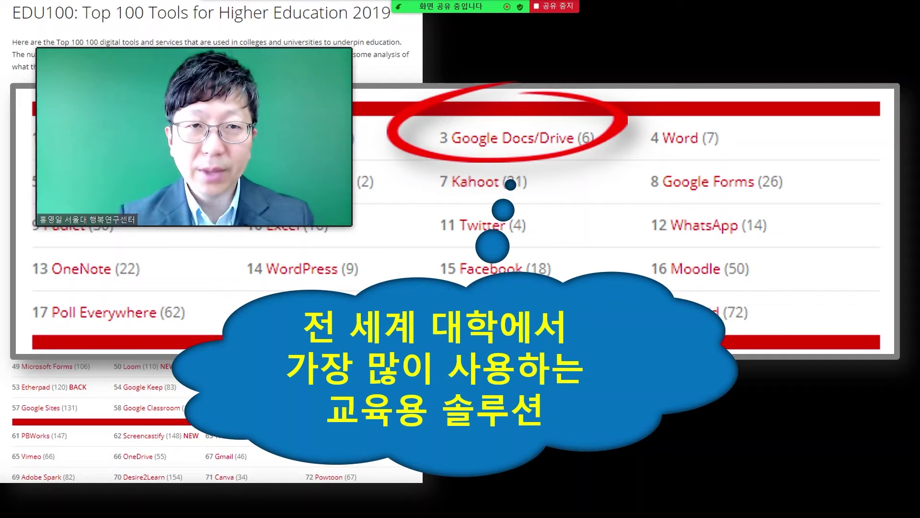
Advance the slideshow to the '구글 드라이브 활용' slide on creating docs via docs.new.
drag(225, 169, 227, 154)
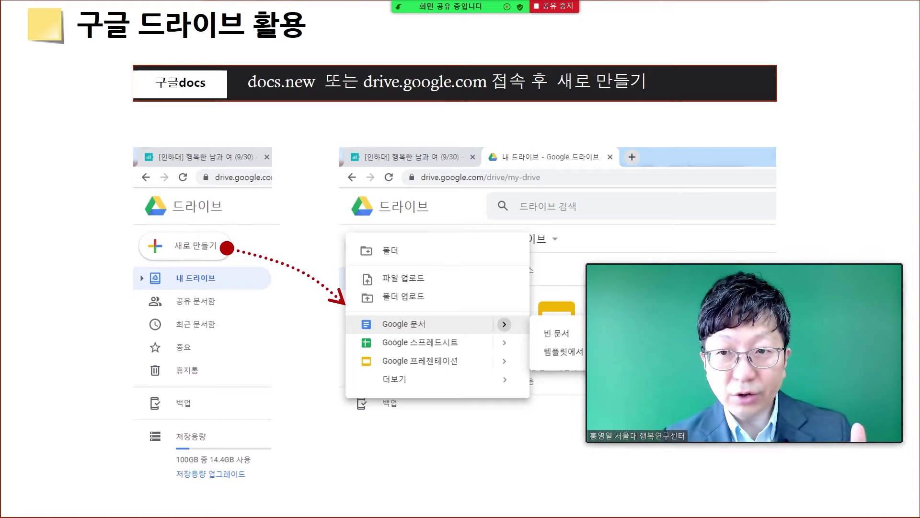
Show the 초대하기 slide with its [공유] button highlight and rename-before-sharing dialog.
key(Right)
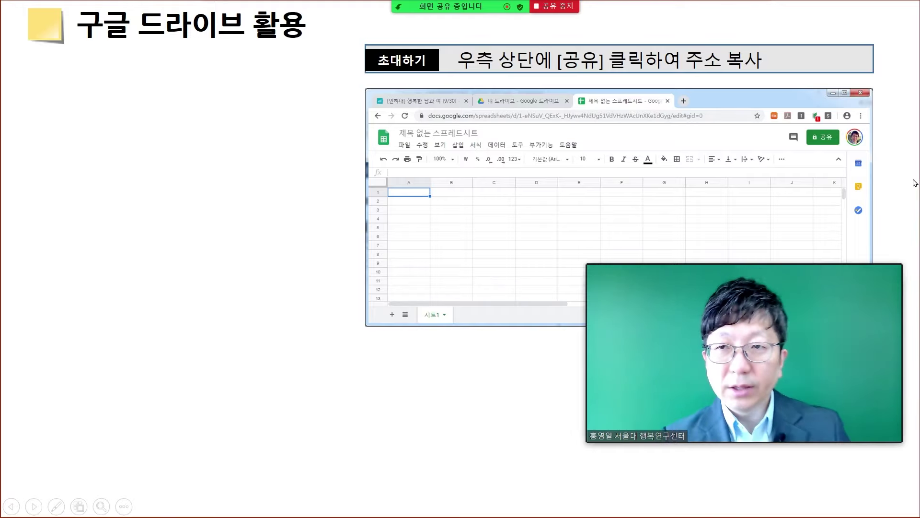
mouse_move(831, 413)
drag(831, 413, 273, 252)
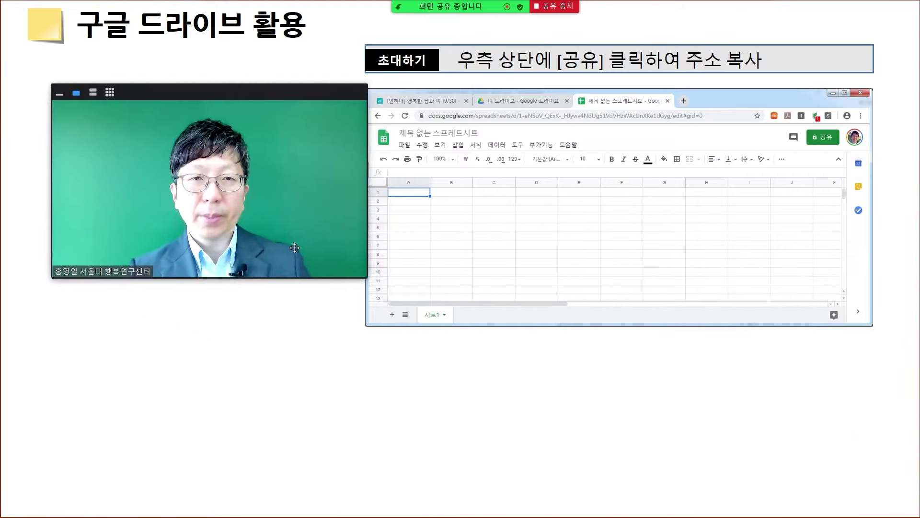
key(Right)
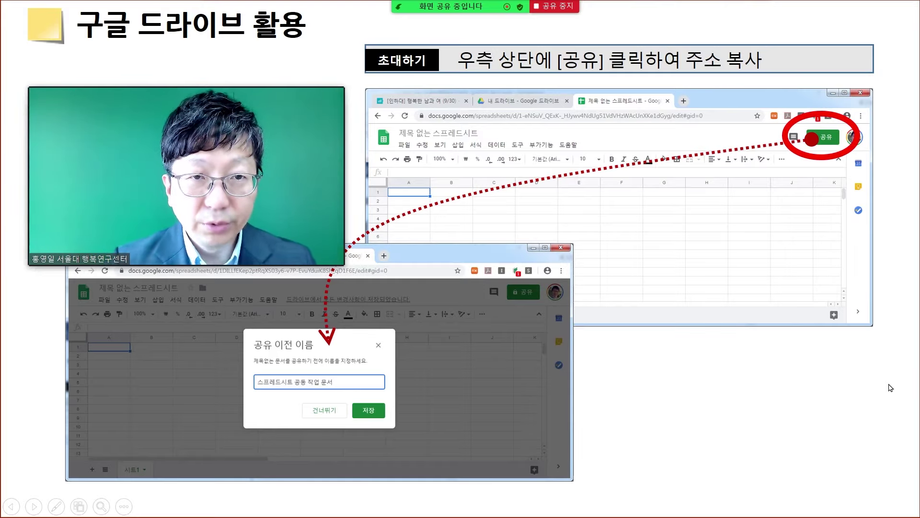
Step through the title, sharing-link and link-access callouts to the 35-student 공동작업 sheet slide.
key(Right)
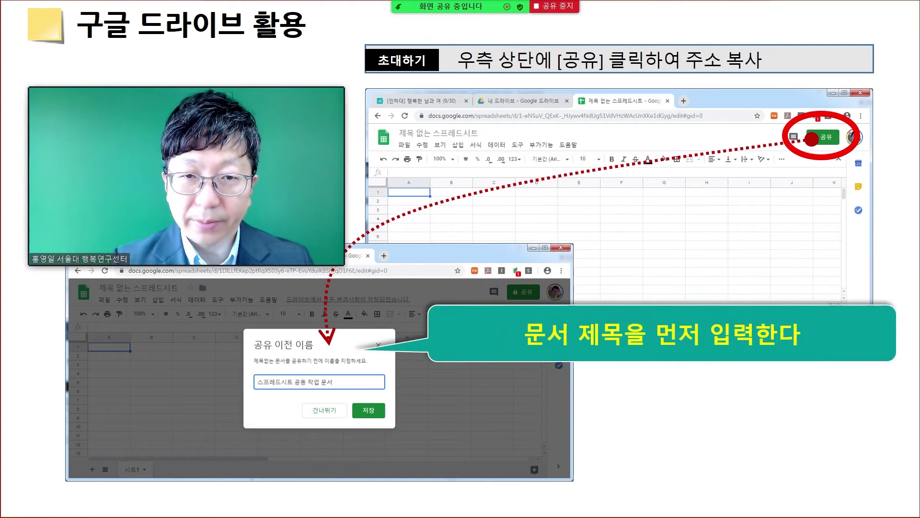
key(Right)
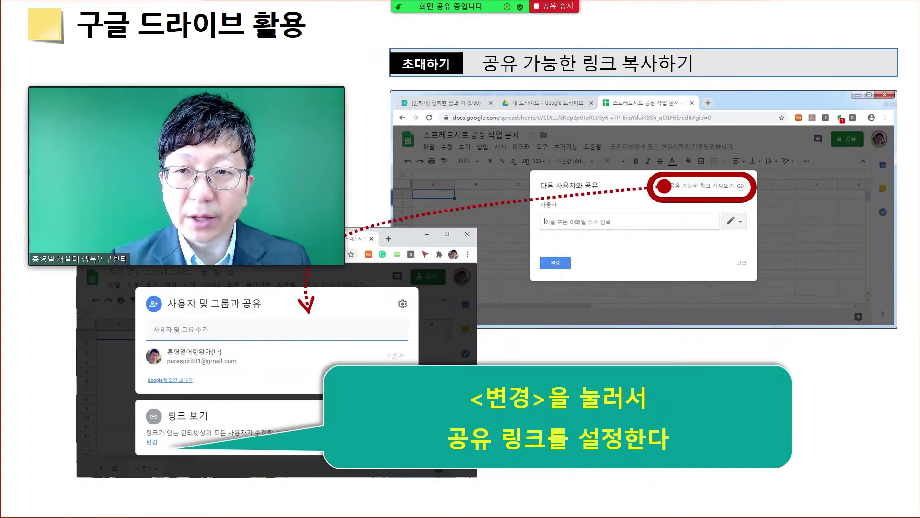
drag(272, 180, 270, 148)
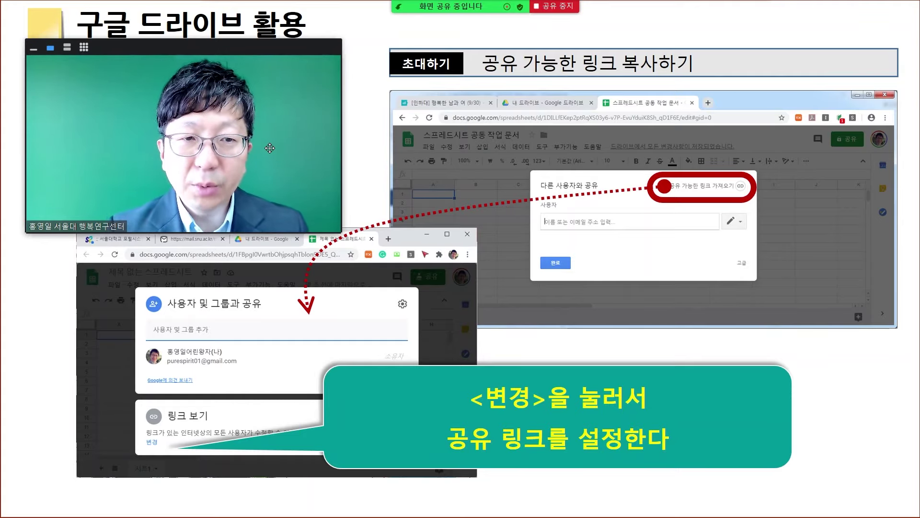
click(838, 421)
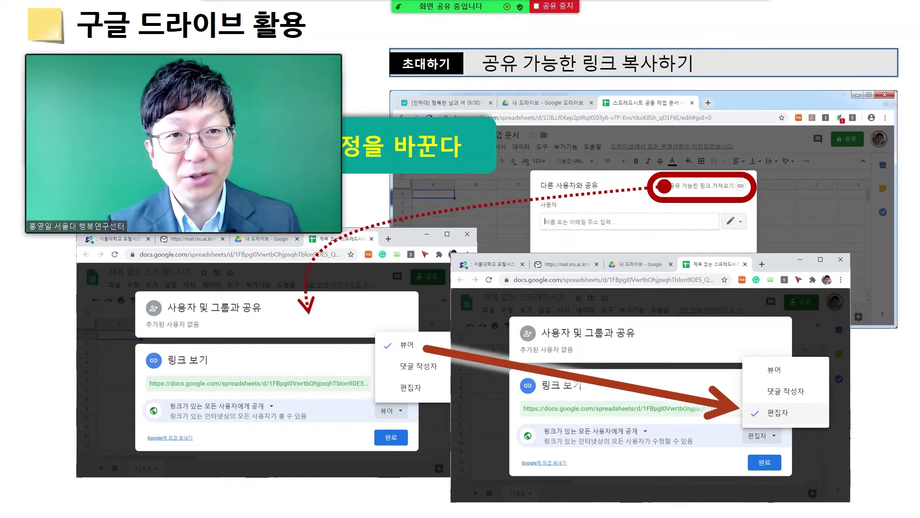
click(842, 394)
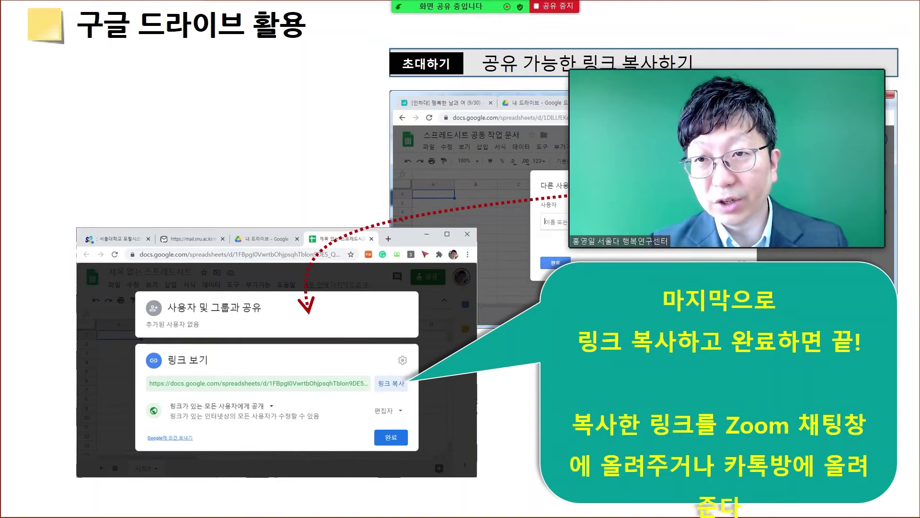
key(Right)
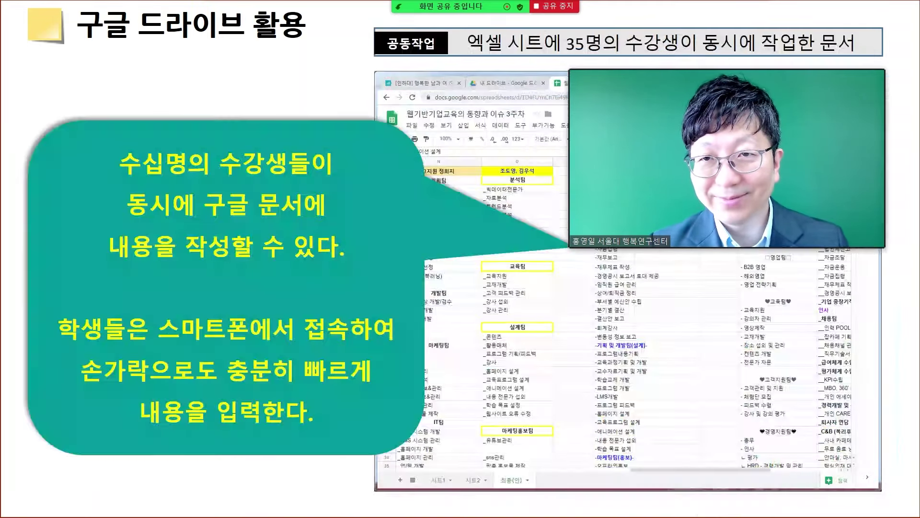
mouse_move(856, 178)
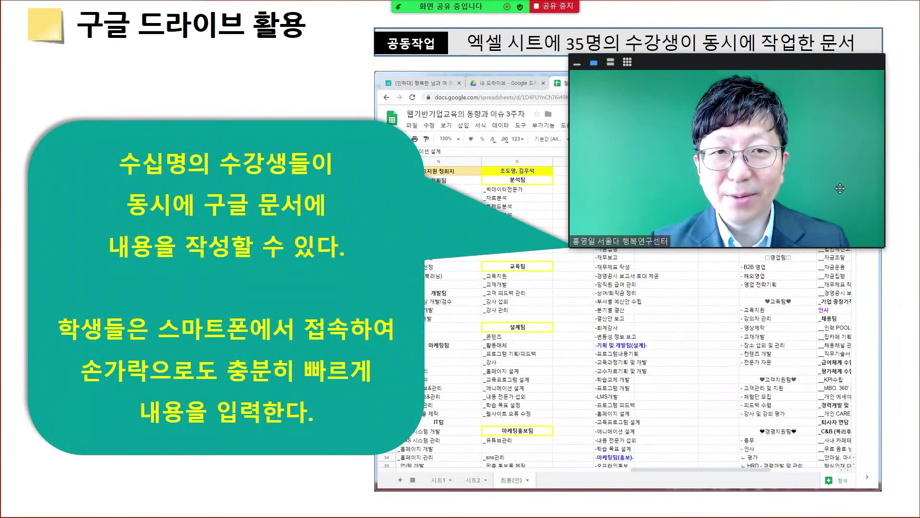
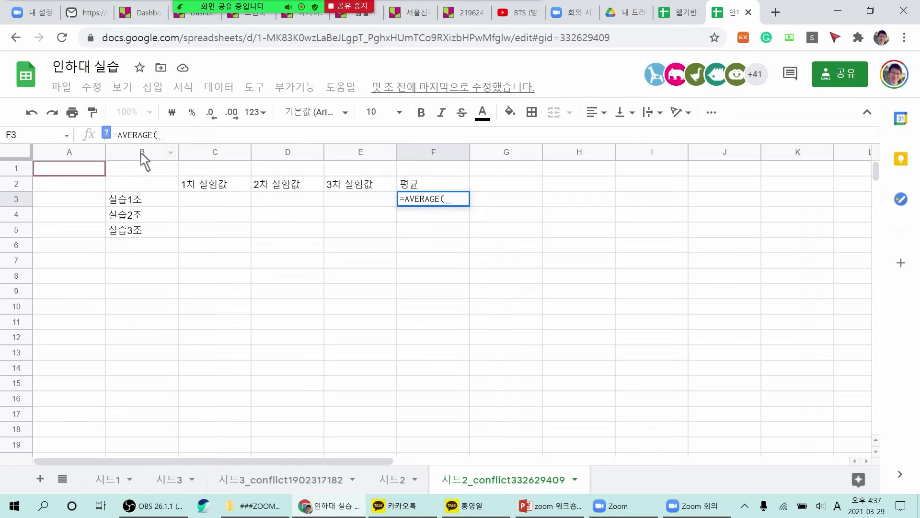
Enter =AVERAGE(C3:E3) in F3 to average row 3's three trial values.
key(Hangul)
text(C3)
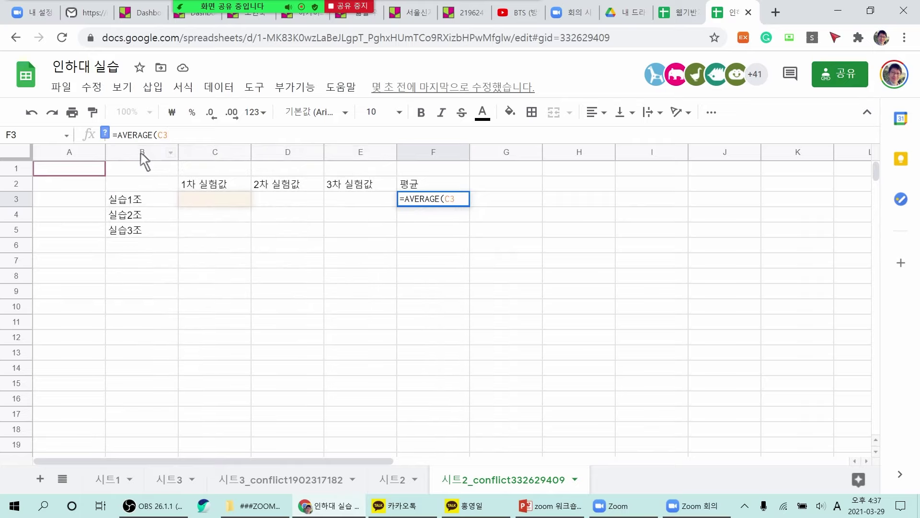
text(:)
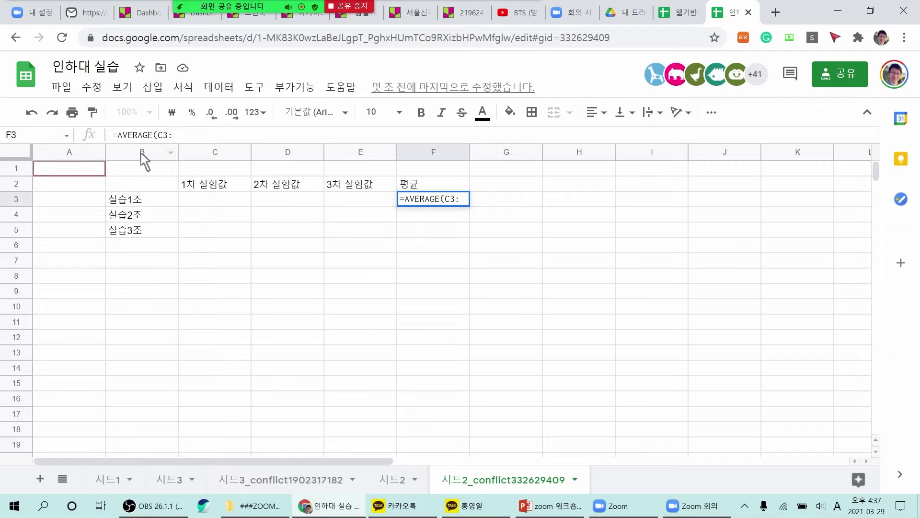
text(E3)
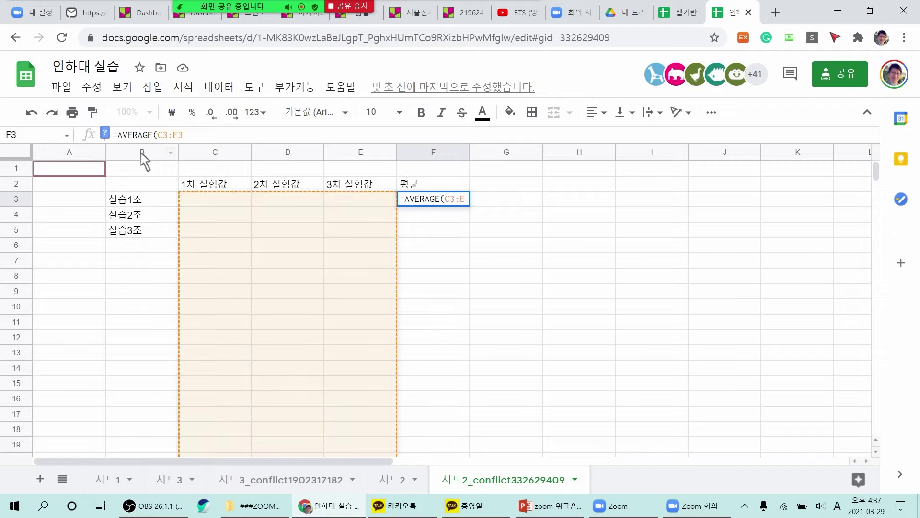
text())
key(Return)
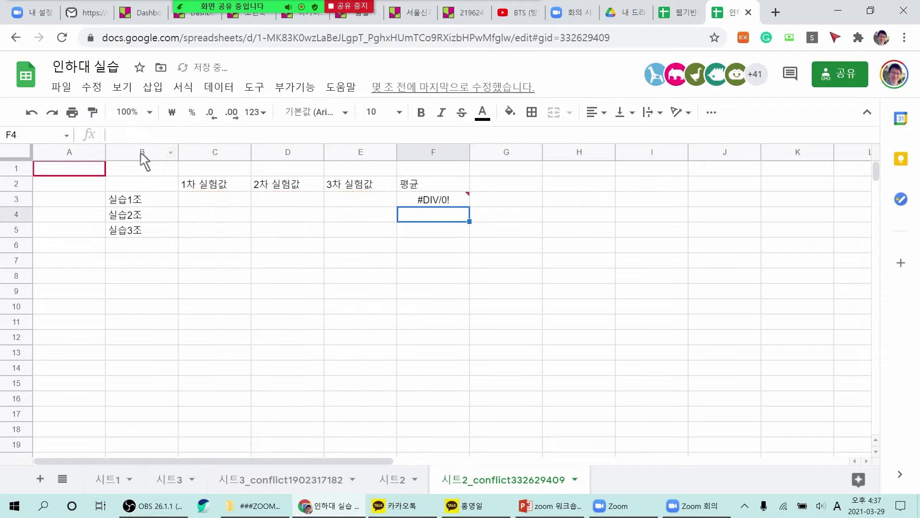
Fill the F3 average formula down through F6 and check the copied result.
click(441, 203)
mouse_move(473, 214)
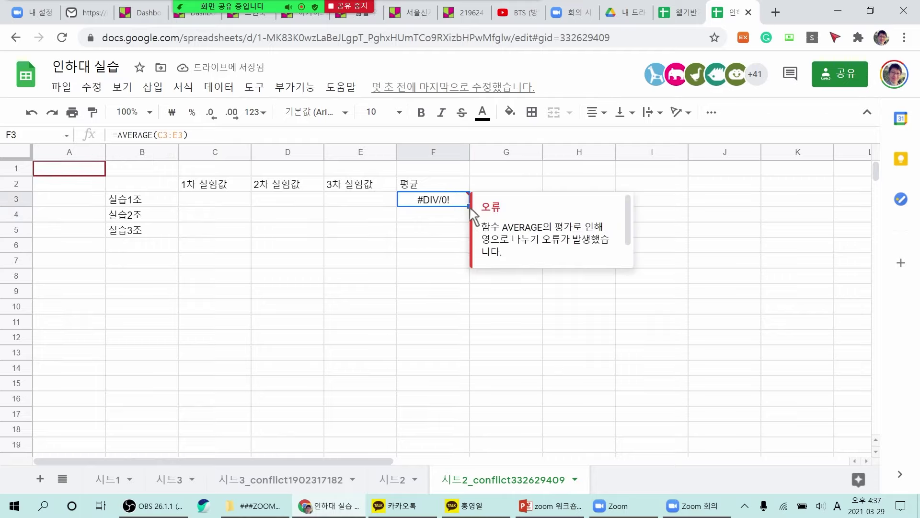
drag(466, 211, 472, 247)
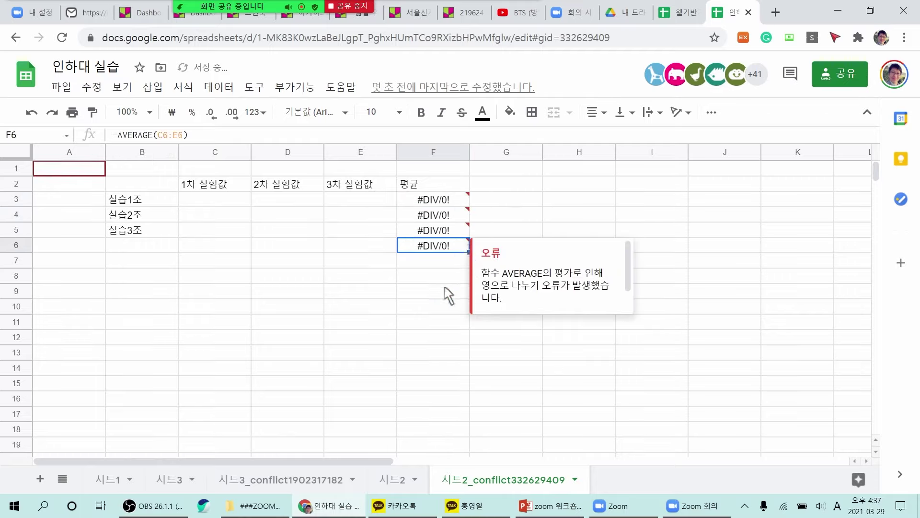
drag(447, 293, 442, 276)
click(441, 249)
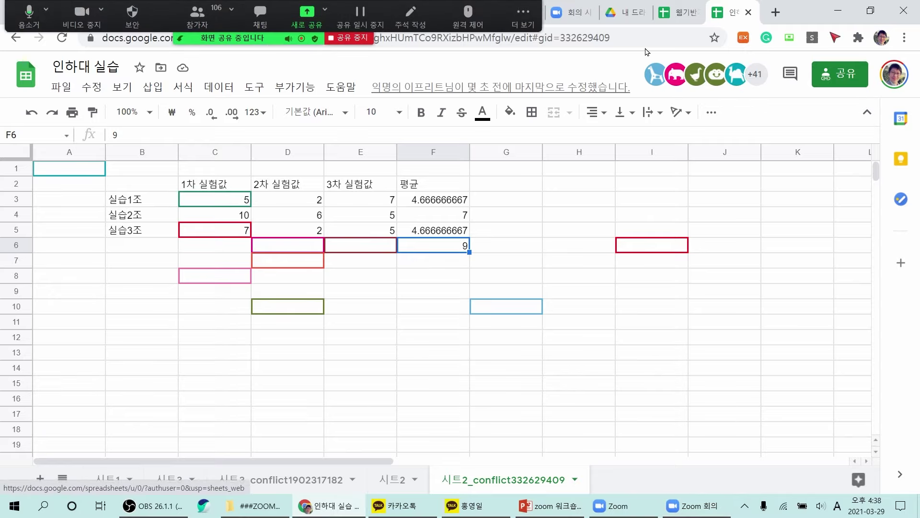
Show My Drive's 새로 만들기 item list in Google Drive, then stop the screen share.
click(632, 15)
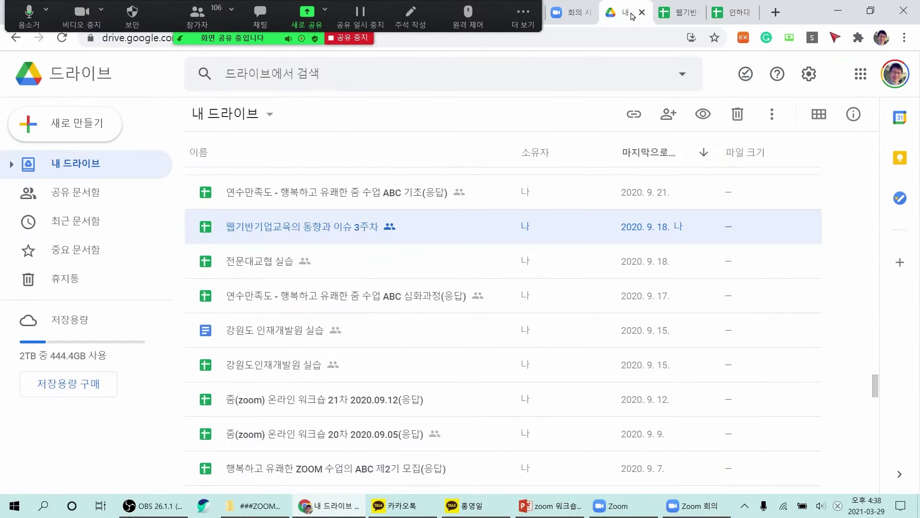
click(64, 134)
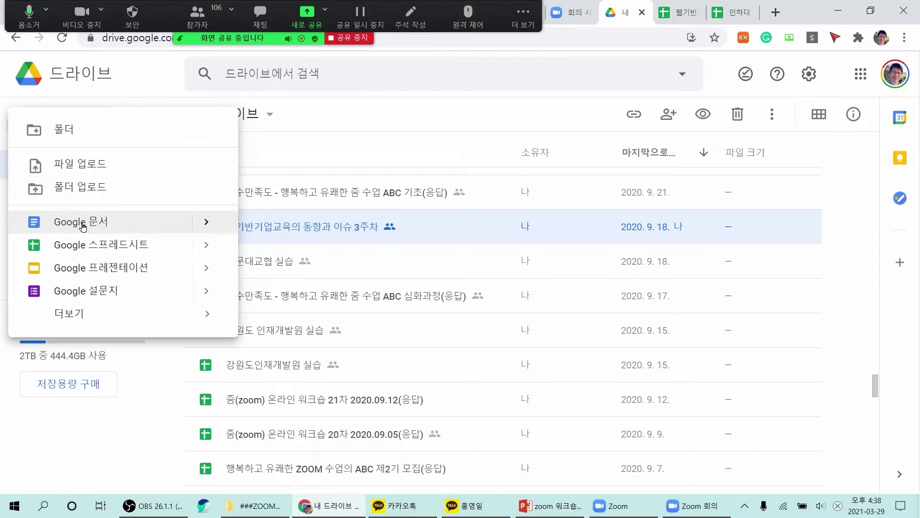
click(65, 459)
click(351, 8)
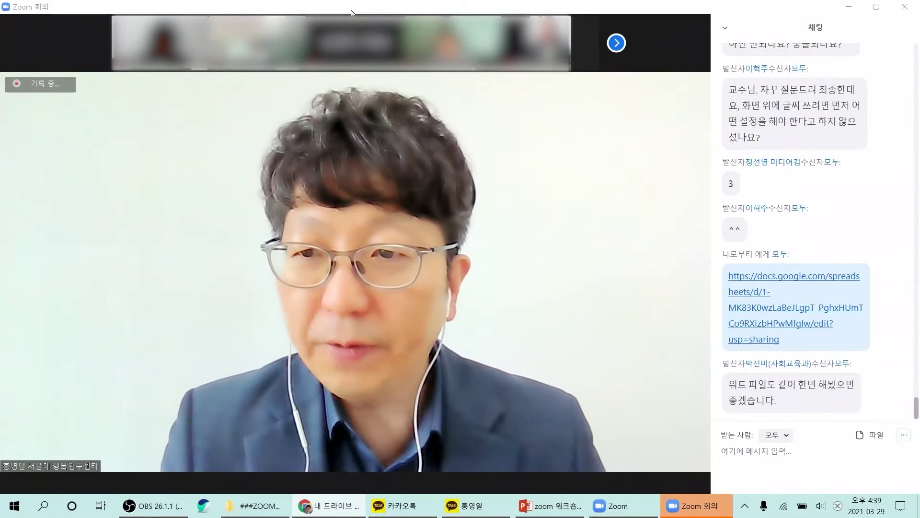
Resume sharing the whole screen and show Google Drive's 새로 만들기 list.
click(383, 475)
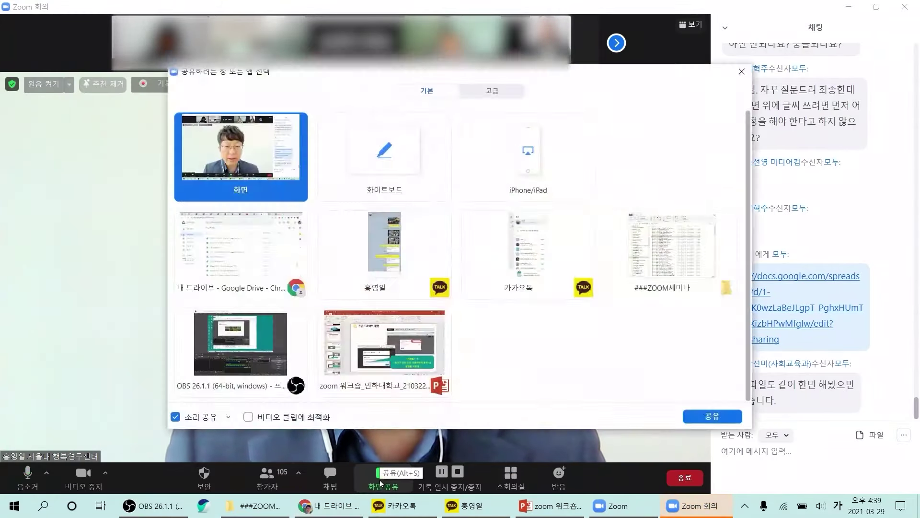
double_click(237, 154)
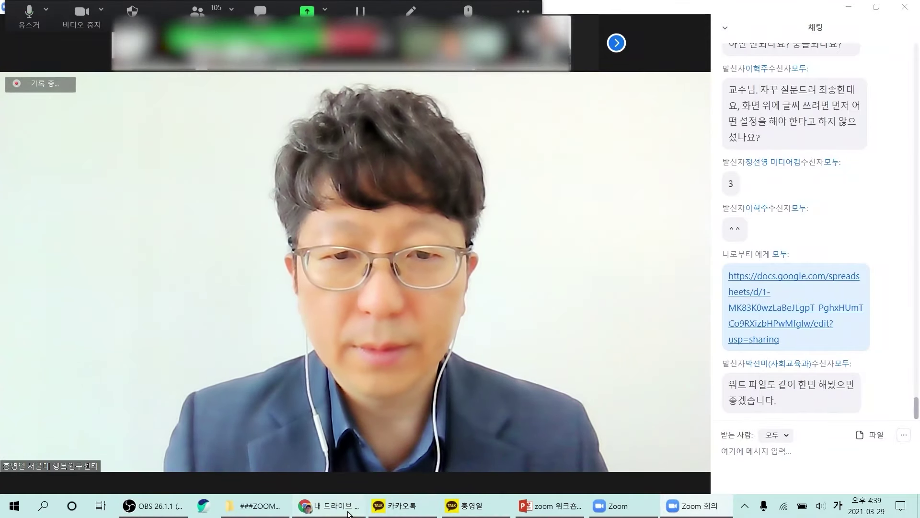
click(328, 506)
click(83, 119)
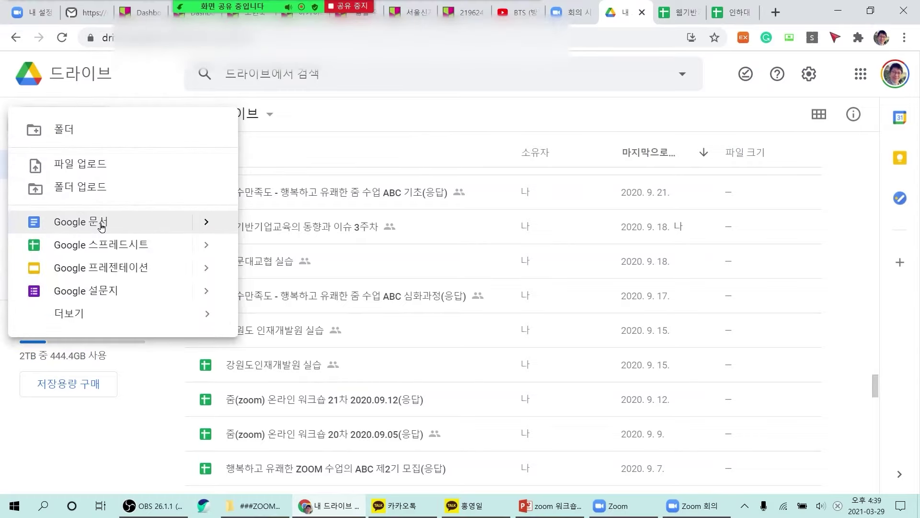
Create a blank Google Doc, give anyone with the link 편집자 access, and copy the link.
click(102, 227)
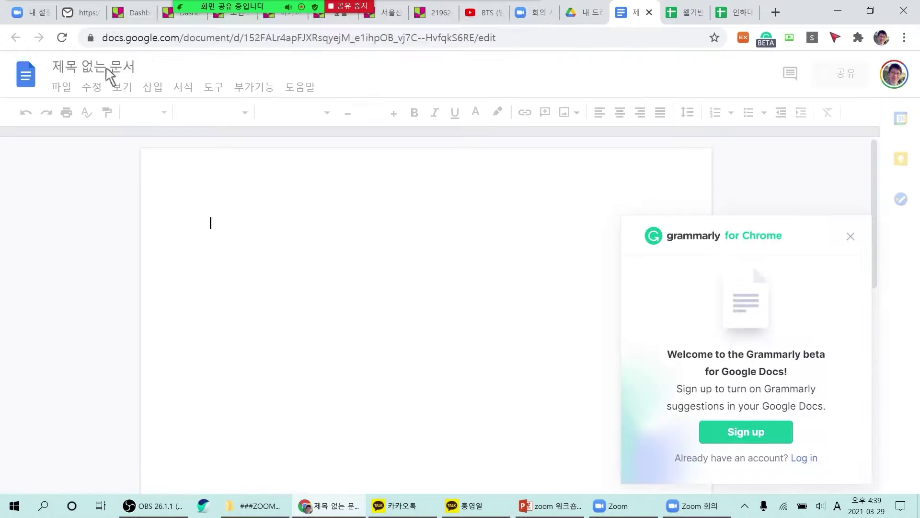
click(851, 237)
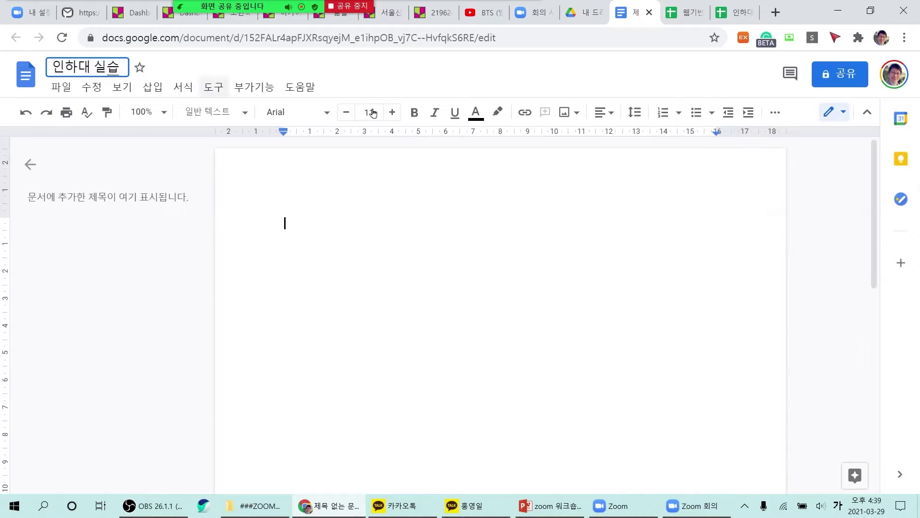
click(844, 77)
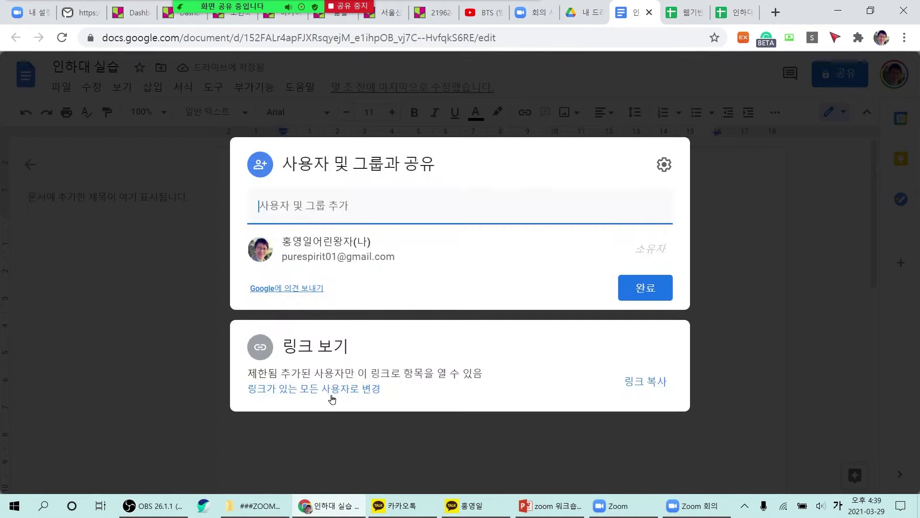
click(332, 389)
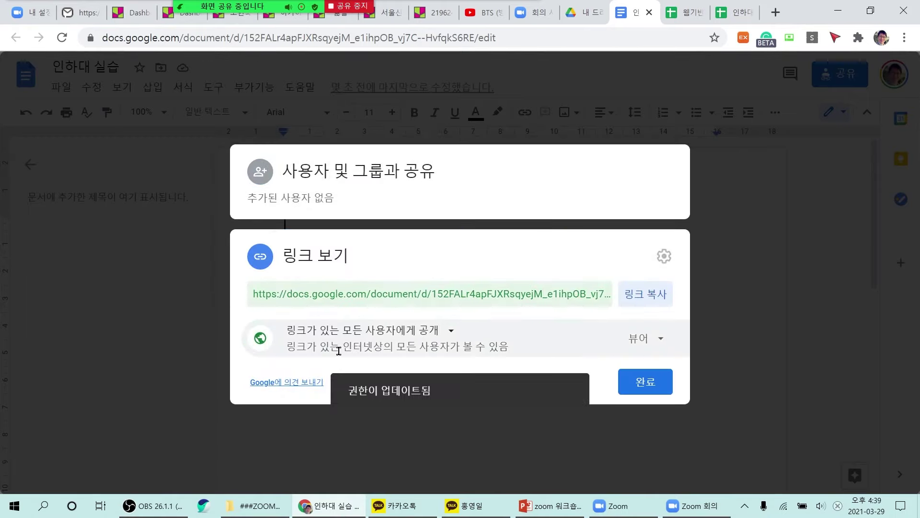
click(664, 341)
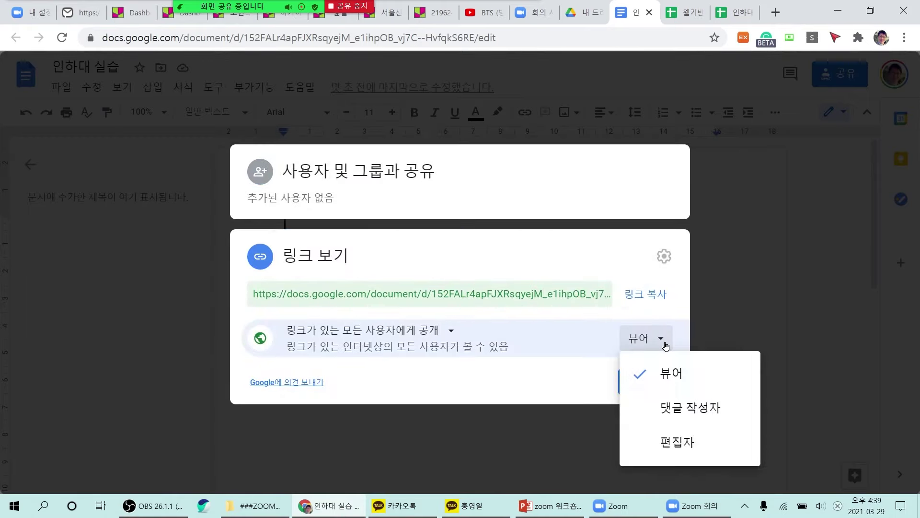
click(686, 444)
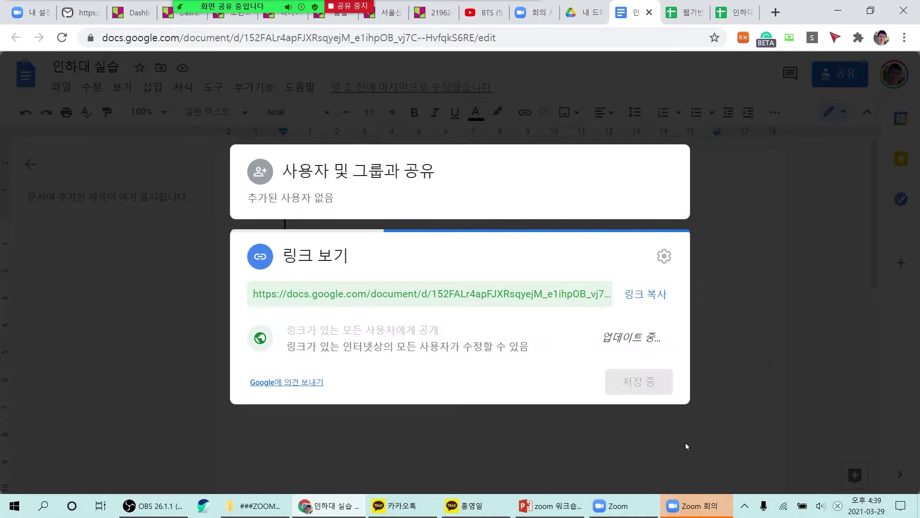
click(643, 294)
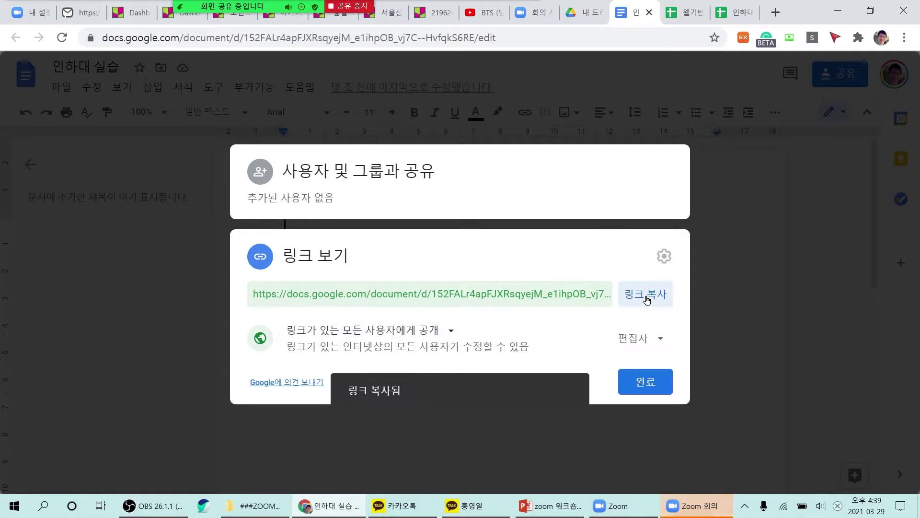
click(658, 382)
click(698, 506)
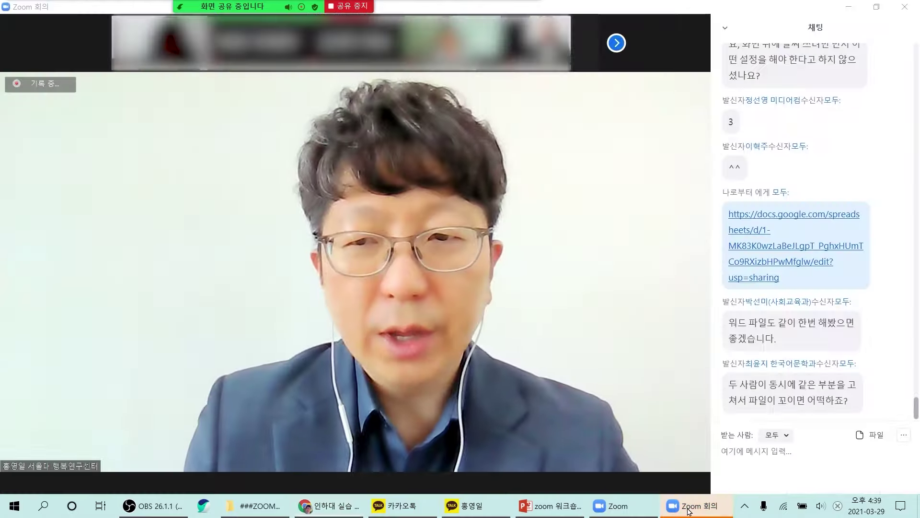
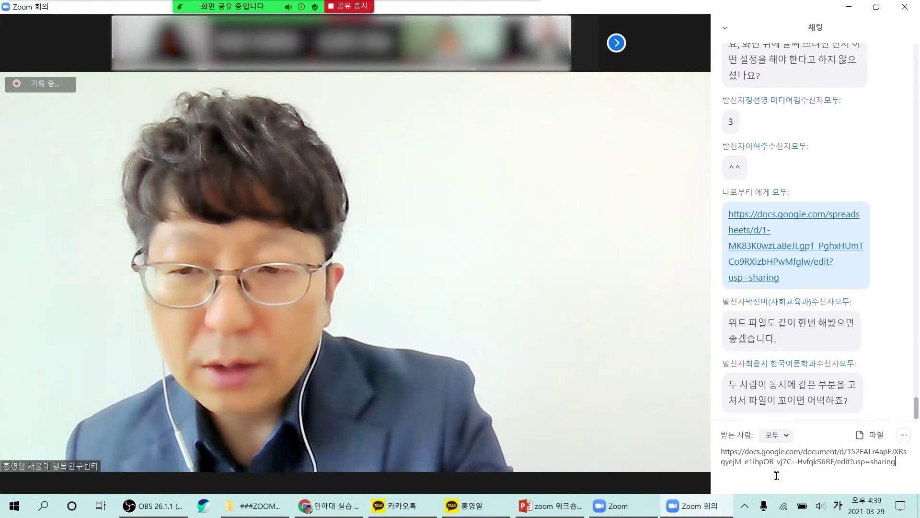
Post the document link in the Zoom chat, then return to the shared document.
key(Return)
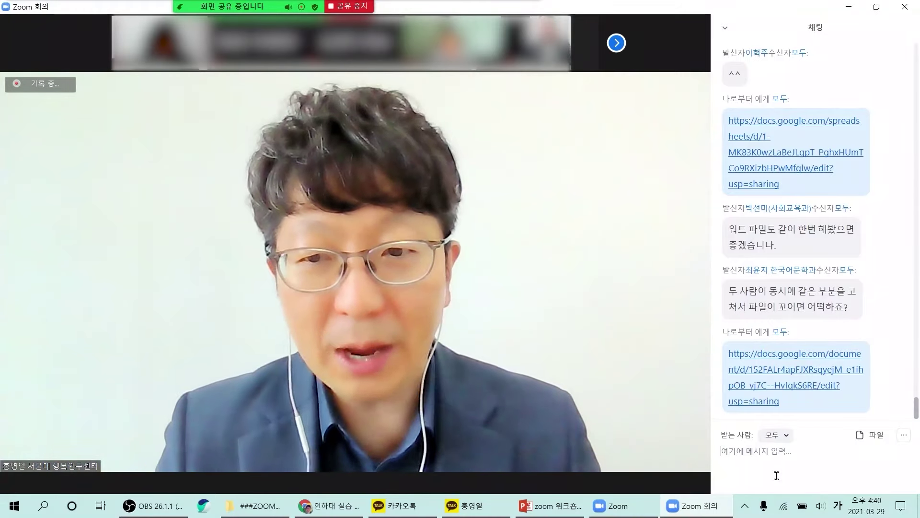
click(331, 515)
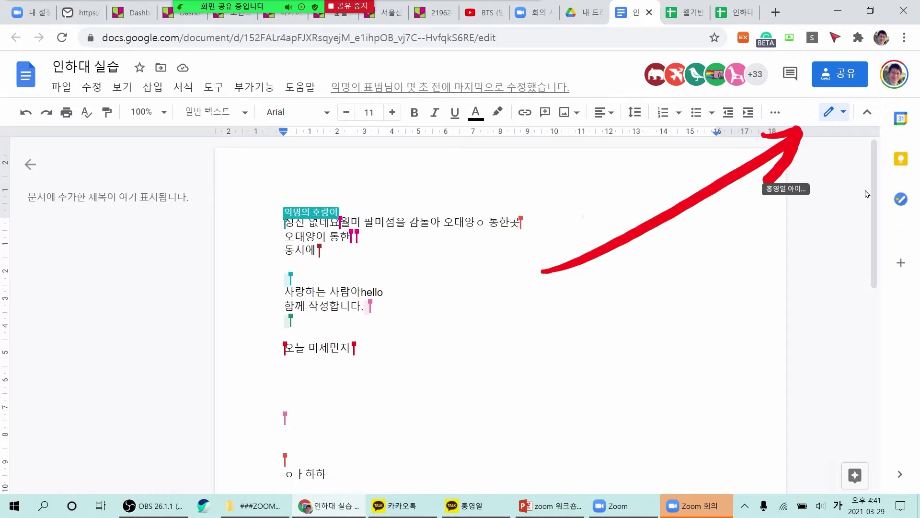
Switch the document to 제안 (Suggesting) mode and suggest deleting the line 정신 없네요 ㅎㅎ.
click(843, 114)
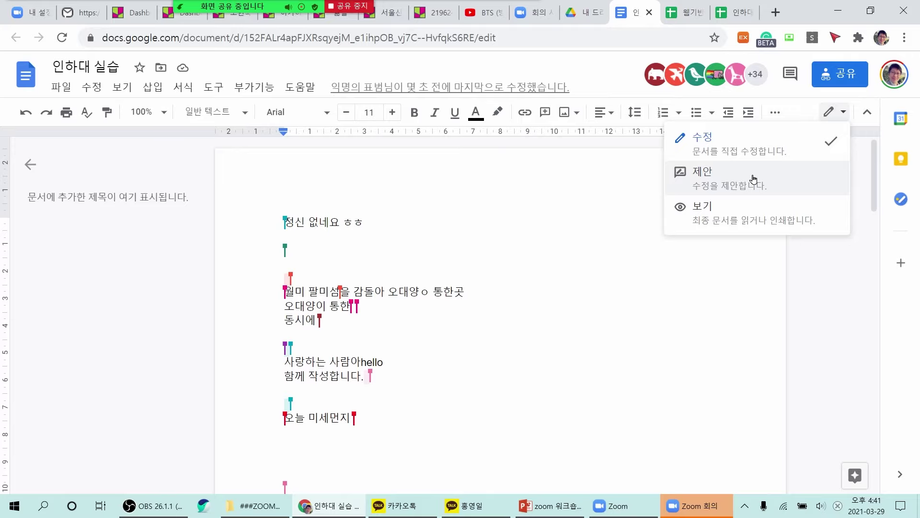
click(695, 181)
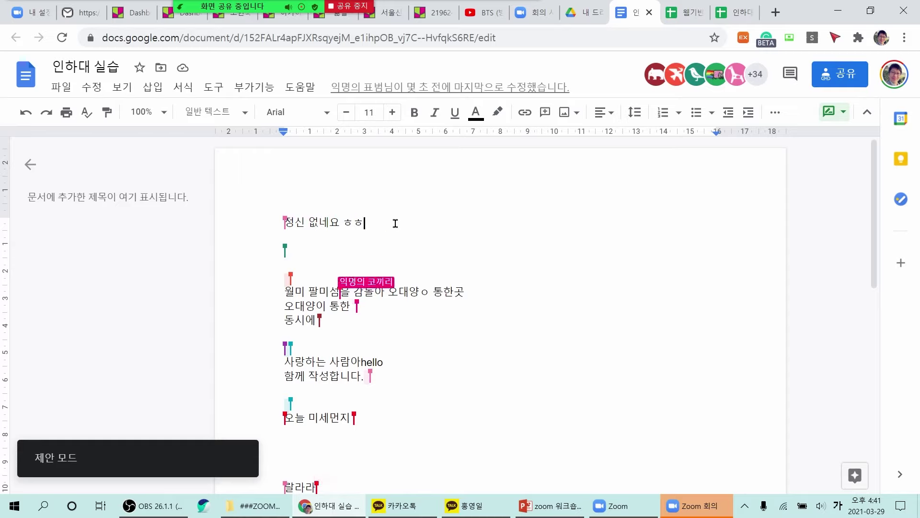
key(BackSpace)
key(BackSpace)
key(BackSpace)
key(BackSpace)
key(BackSpace)
key(BackSpace)
key(BackSpace)
key(BackSpace)
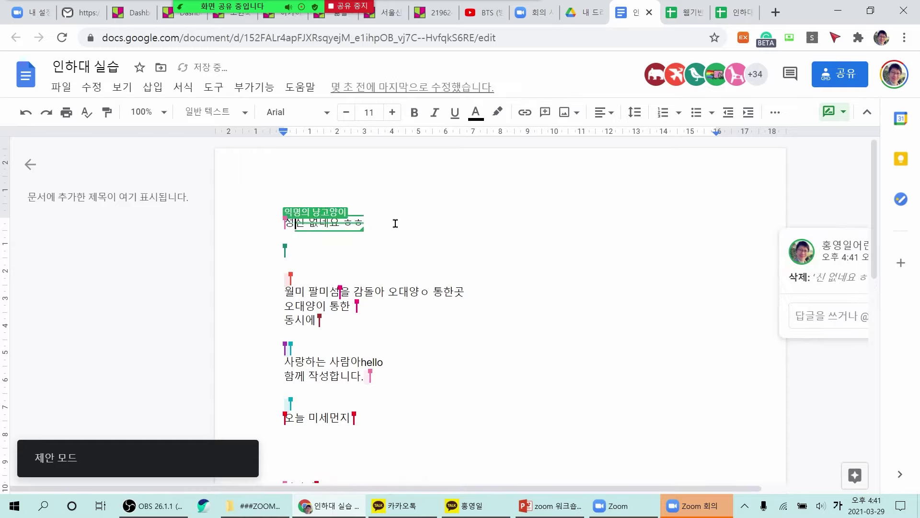
click(371, 267)
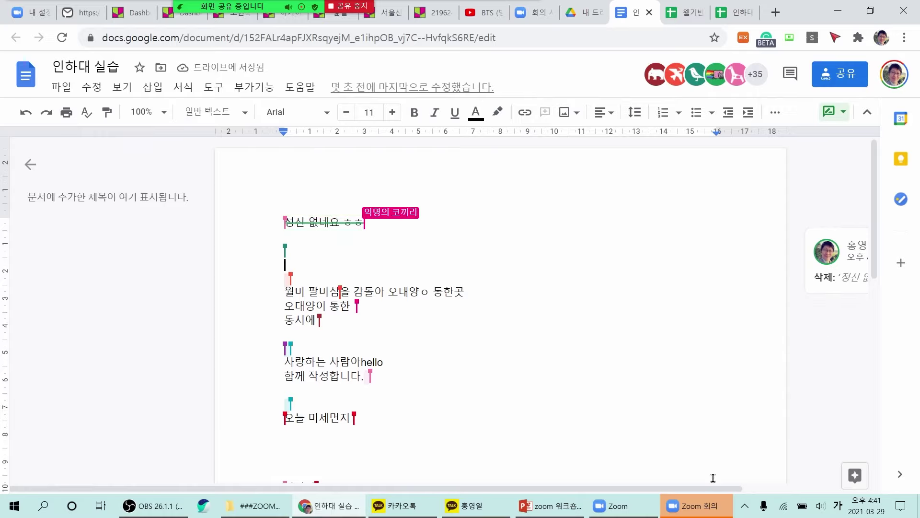
Accept the deletion suggestion so the line 정신 없네요 ㅎㅎ disappears.
drag(713, 487, 791, 488)
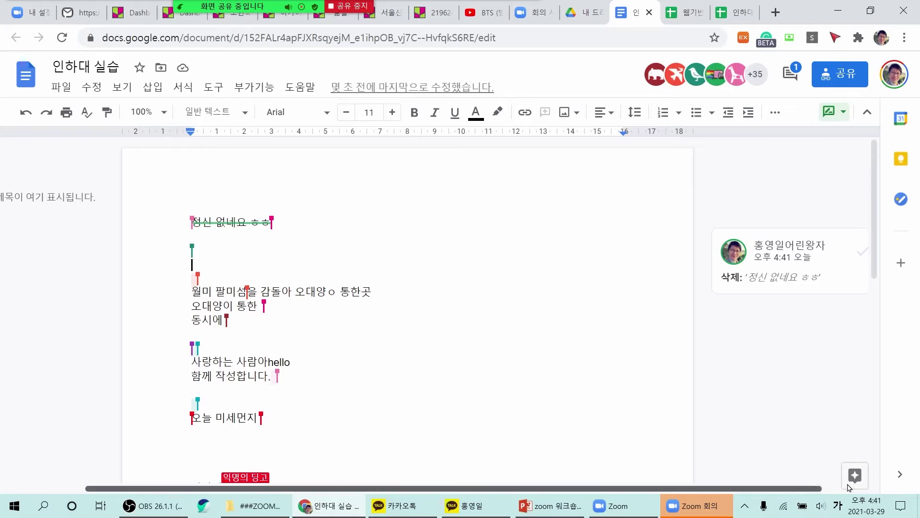
drag(791, 485, 832, 486)
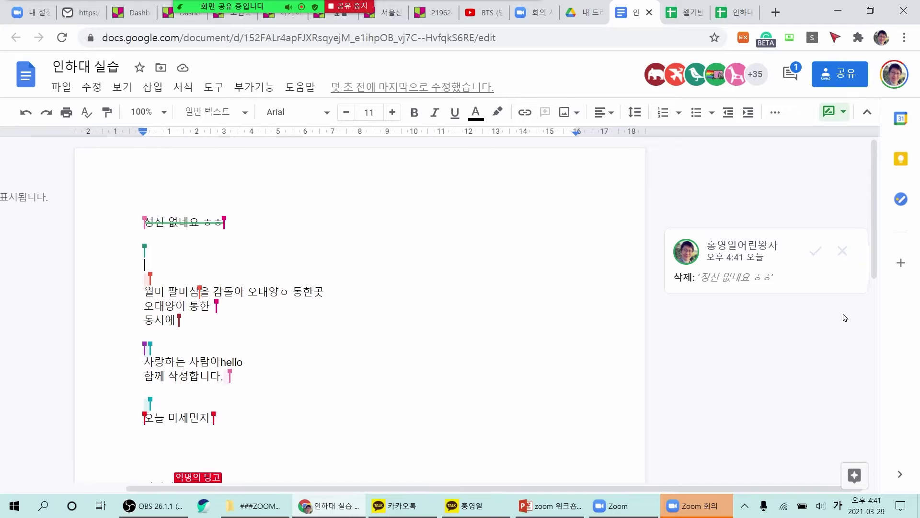
click(817, 252)
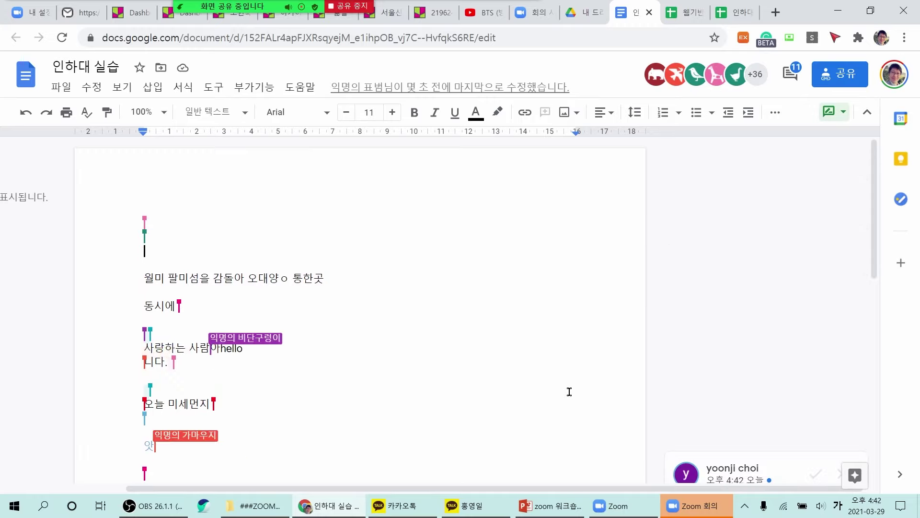
scroll(570, 391, down, 10)
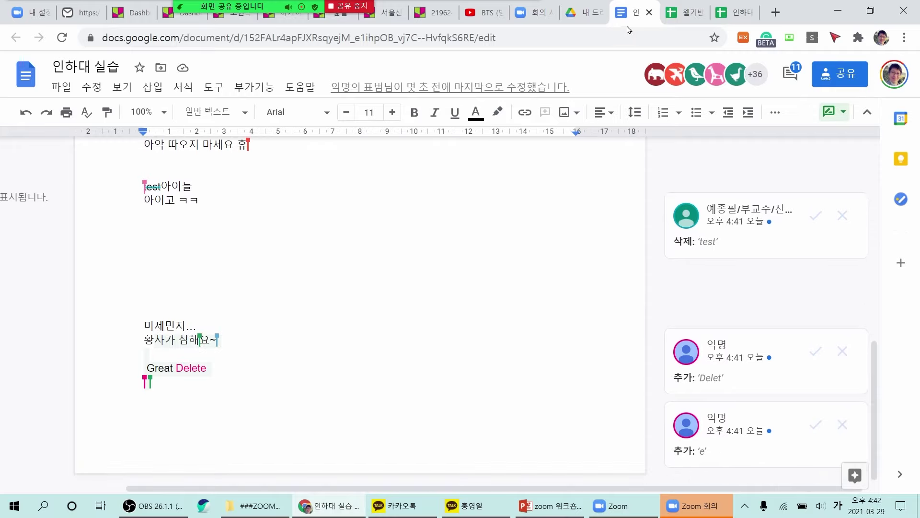
click(351, 13)
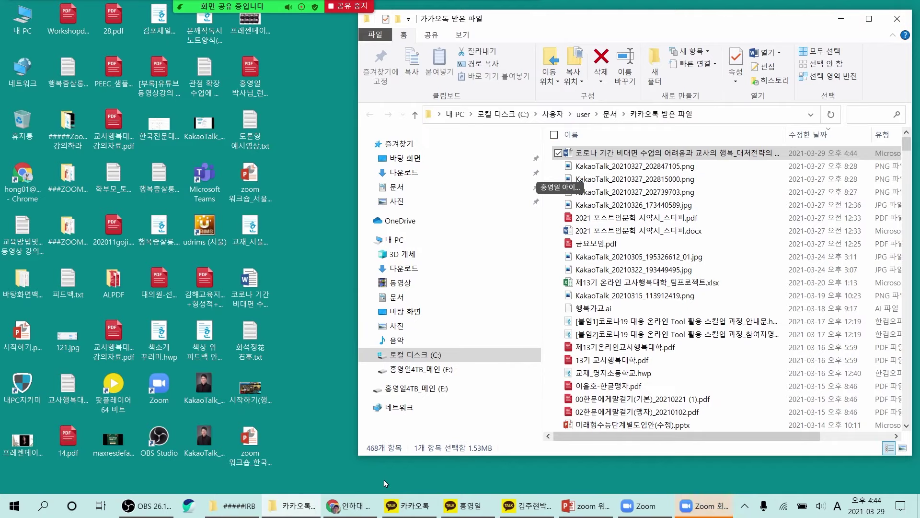
Drag the paper .docx from 카카오톡 받은 파일 onto the Google Docs upload area.
click(342, 507)
click(294, 506)
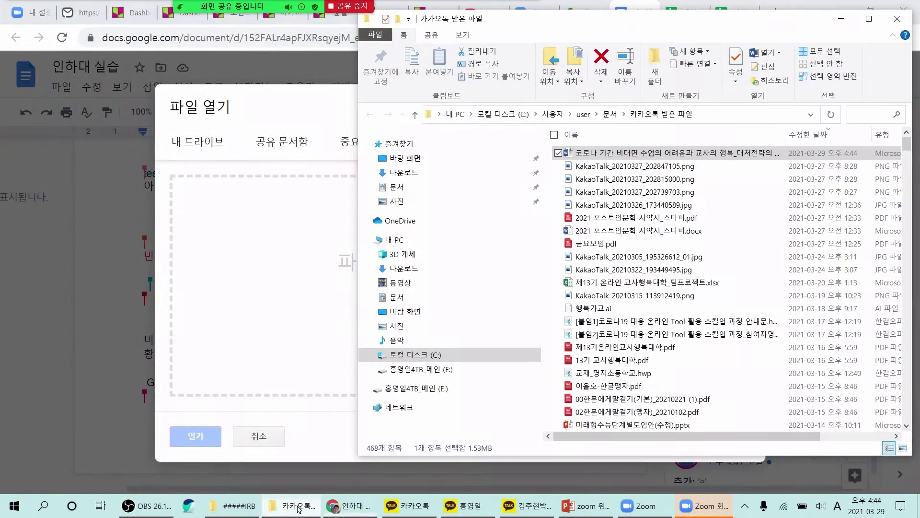
drag(612, 157, 287, 273)
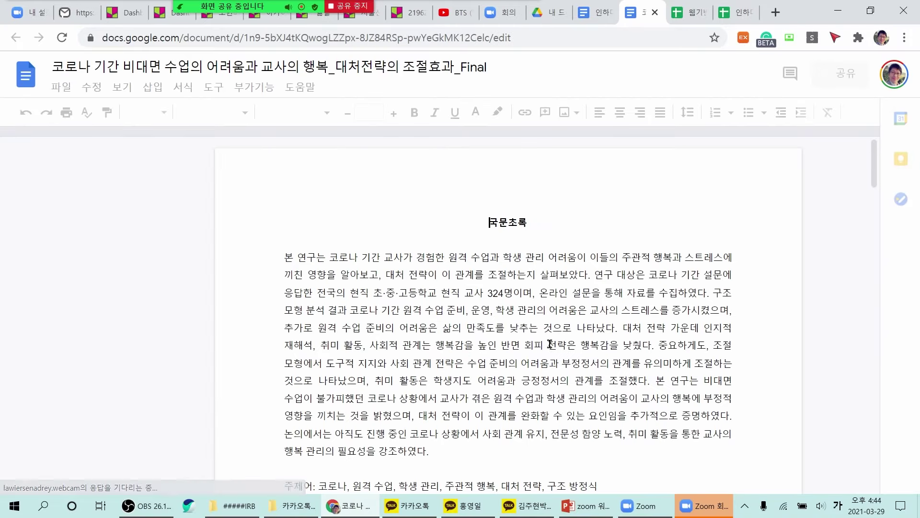
Scroll through the uploaded paper's sections, figure and tables, then switch back to Zoom.
scroll(526, 326, down, 15)
scroll(551, 339, down, 15)
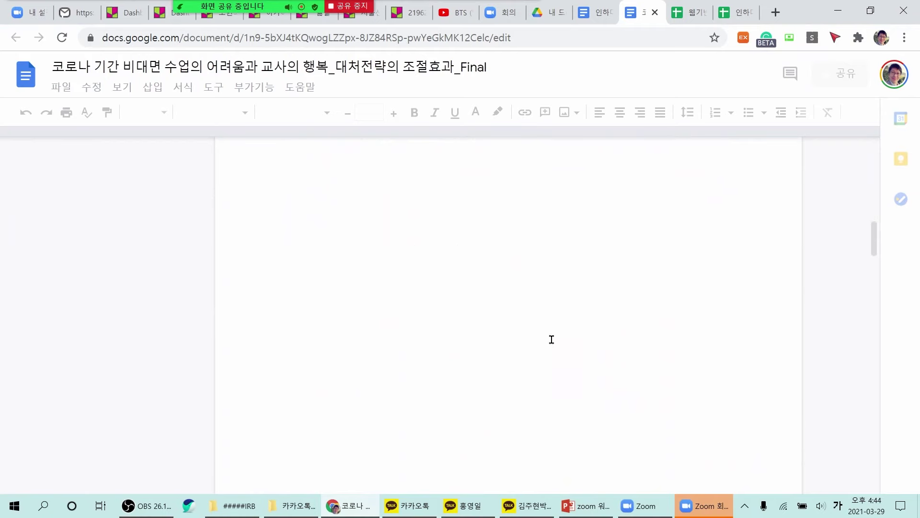
scroll(552, 339, down, 15)
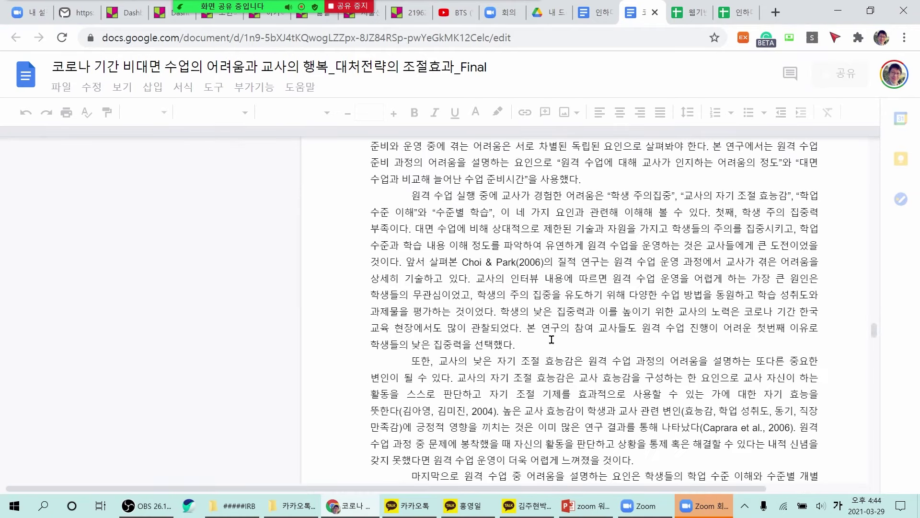
scroll(551, 339, down, 10)
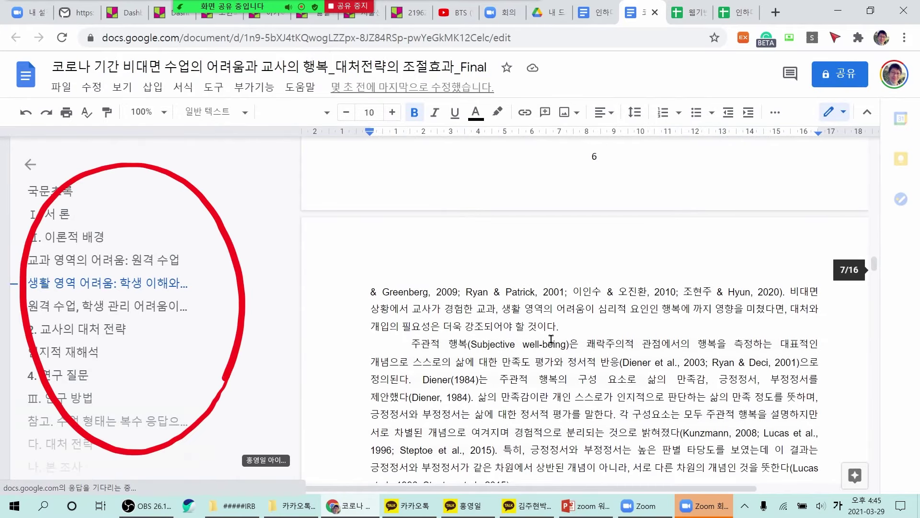
scroll(573, 341, up, 5)
scroll(573, 341, down, 10)
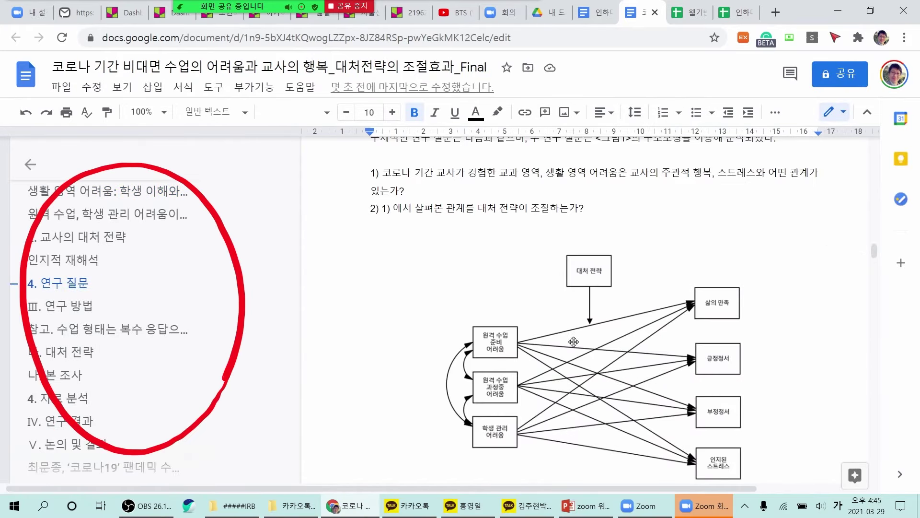
scroll(576, 346, down, 10)
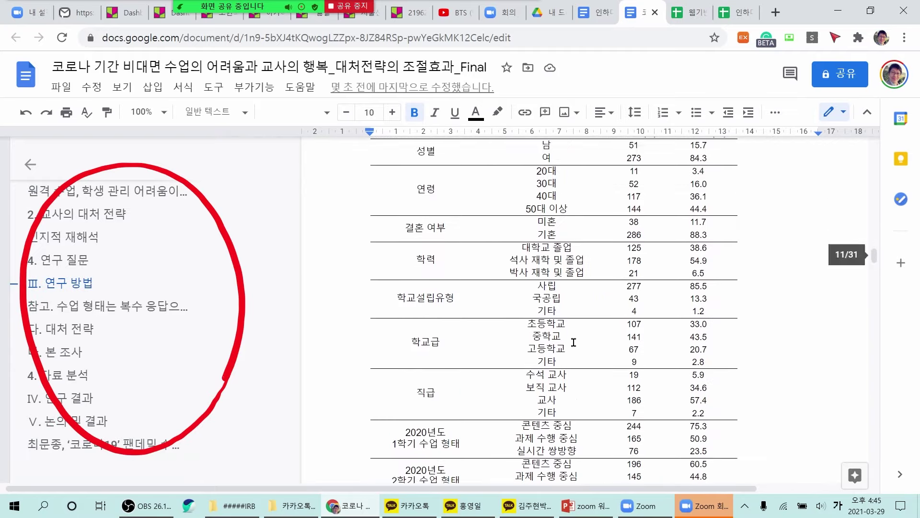
scroll(573, 341, down, 12)
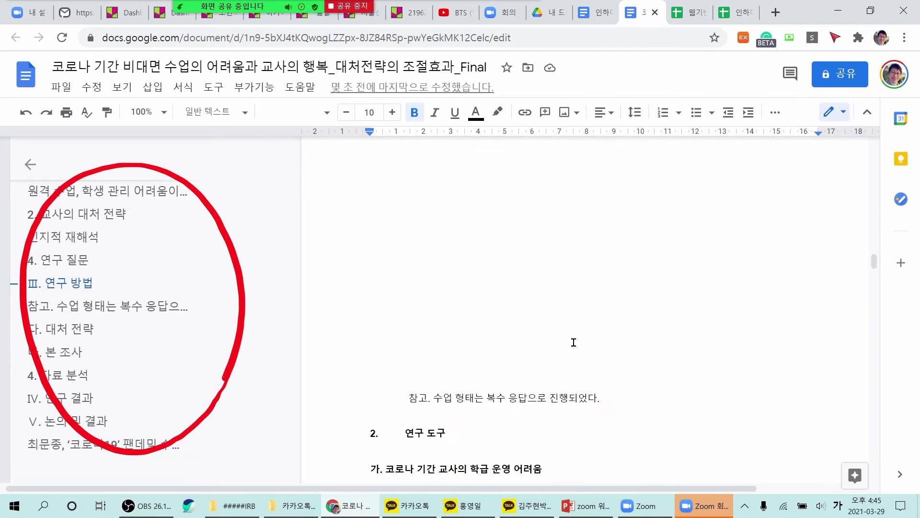
scroll(573, 341, down, 6)
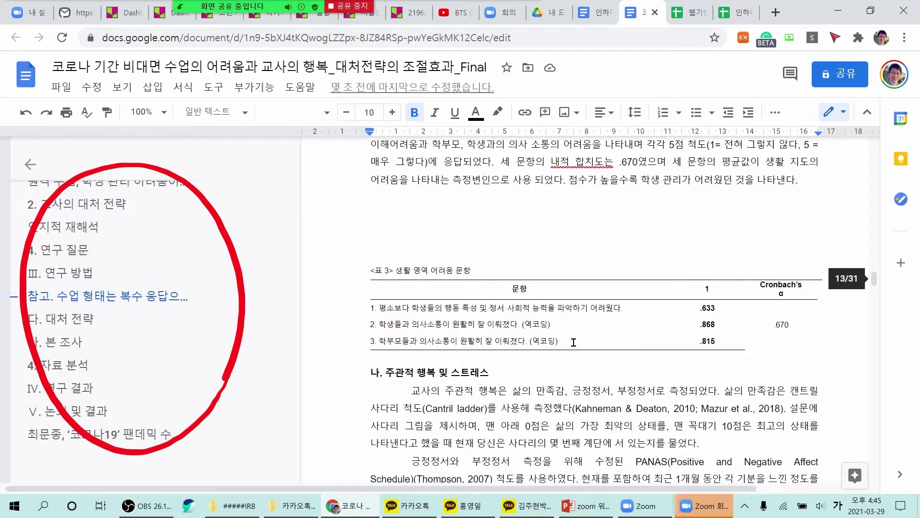
key(alt+Tab)
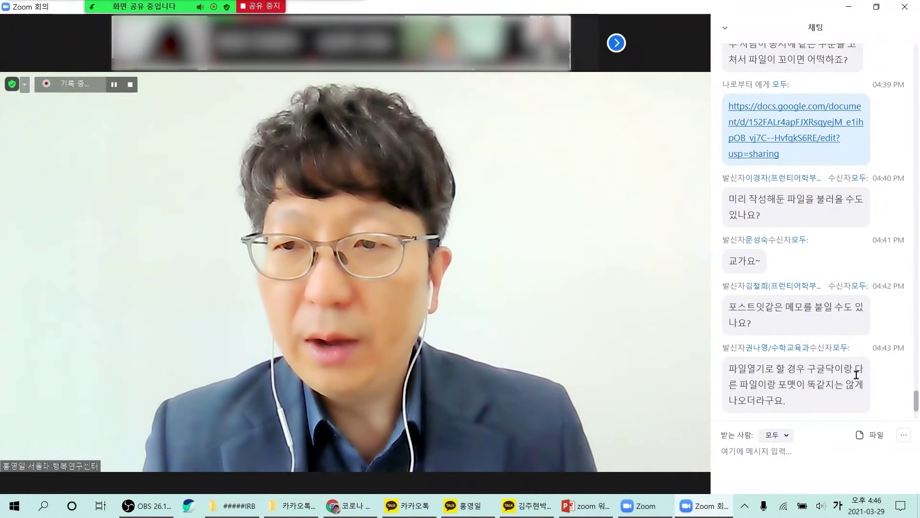
scroll(848, 383, down, 3)
scroll(848, 413, down, 2)
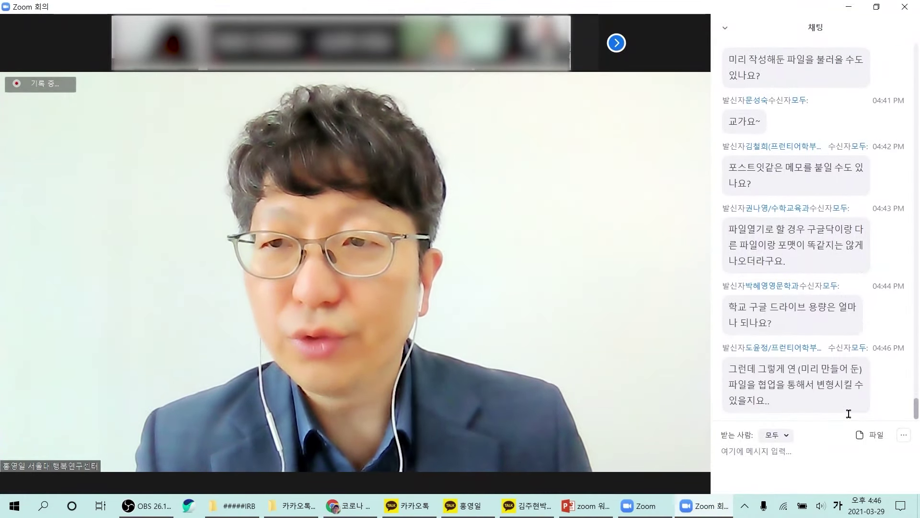